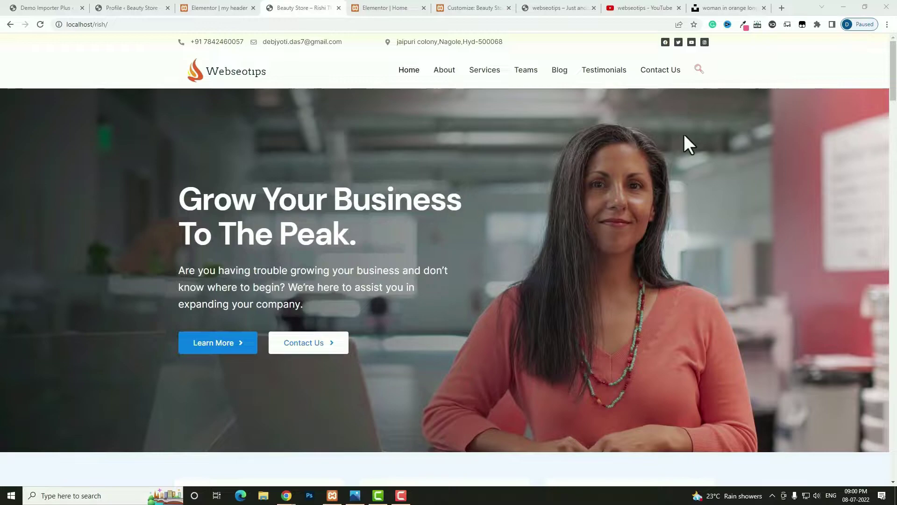
# - Scroll the Beauty Store page up and down to test the sticky header, then switch to the YouTube tab
pyautogui.scroll(-3, 683, 135)
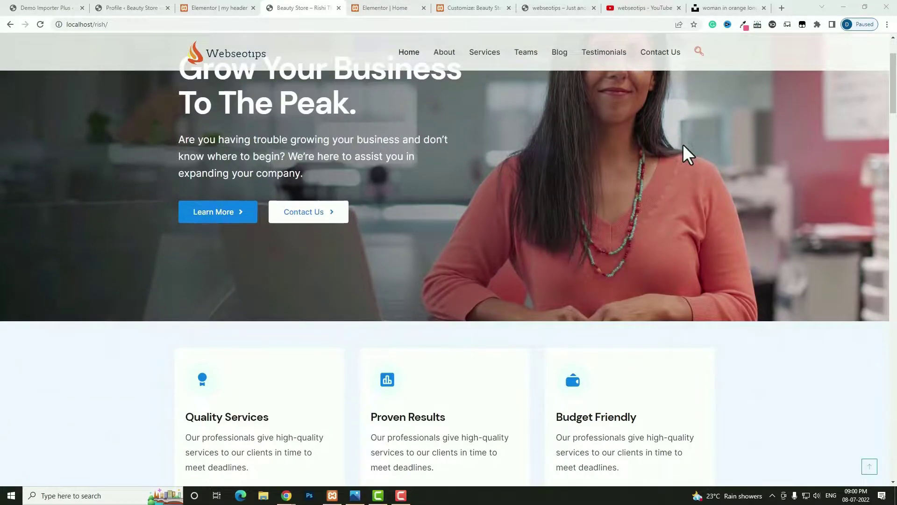
pyautogui.scroll(3, 683, 144)
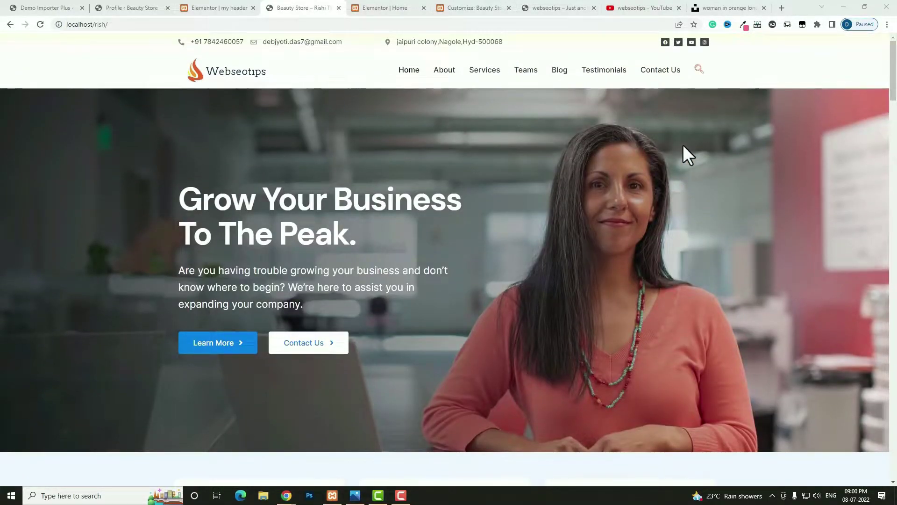
pyautogui.scroll(-2, 683, 144)
pyautogui.scroll(2, 683, 147)
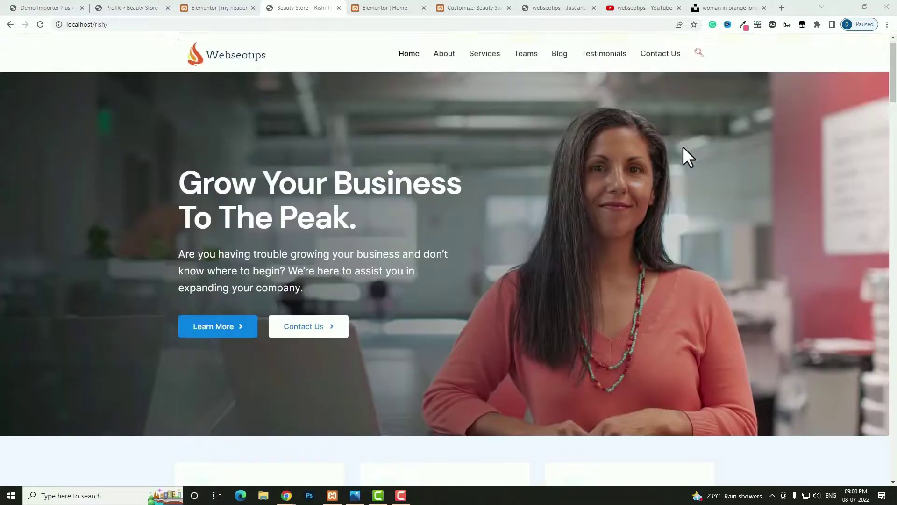
pyautogui.scroll(-2, 682, 147)
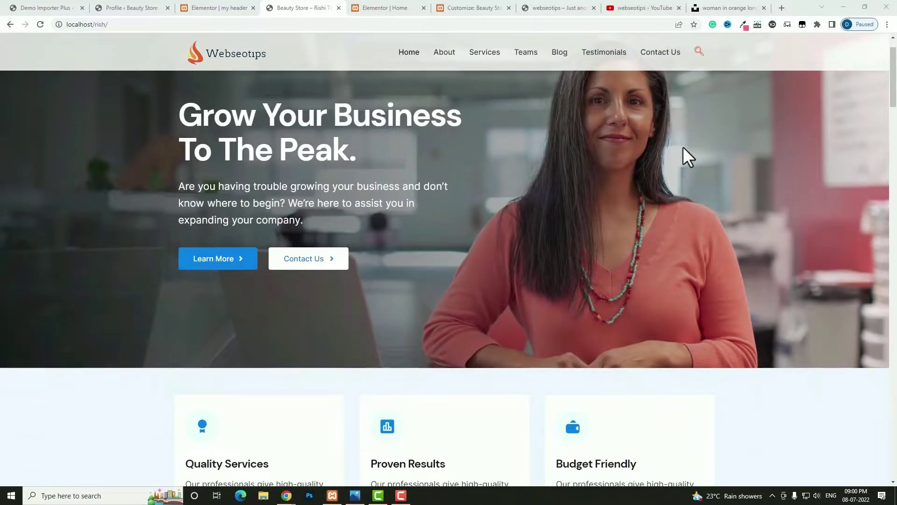
pyautogui.scroll(-2, 683, 149)
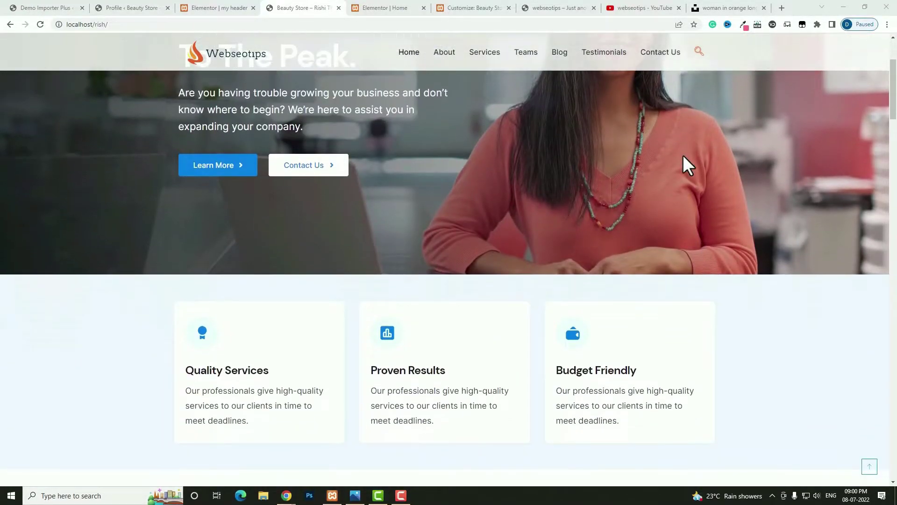
pyautogui.scroll(4, 683, 155)
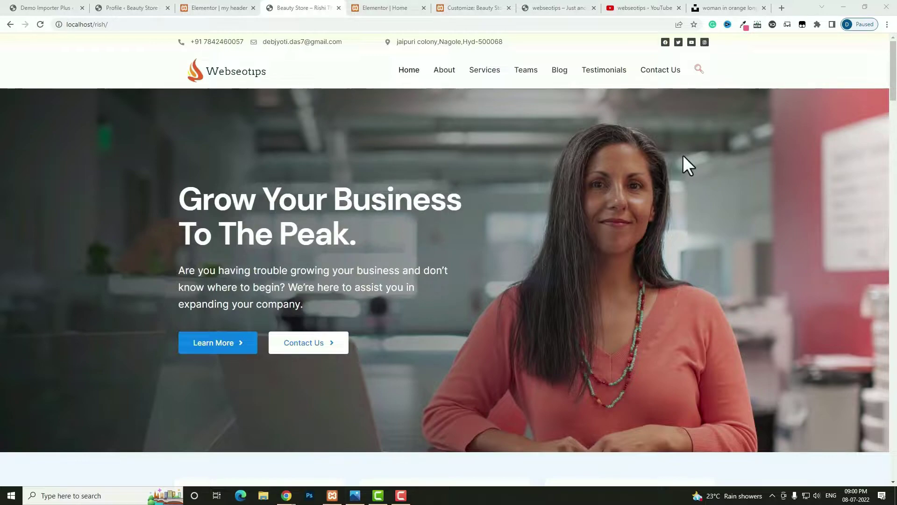
pyautogui.scroll(-2, 685, 164)
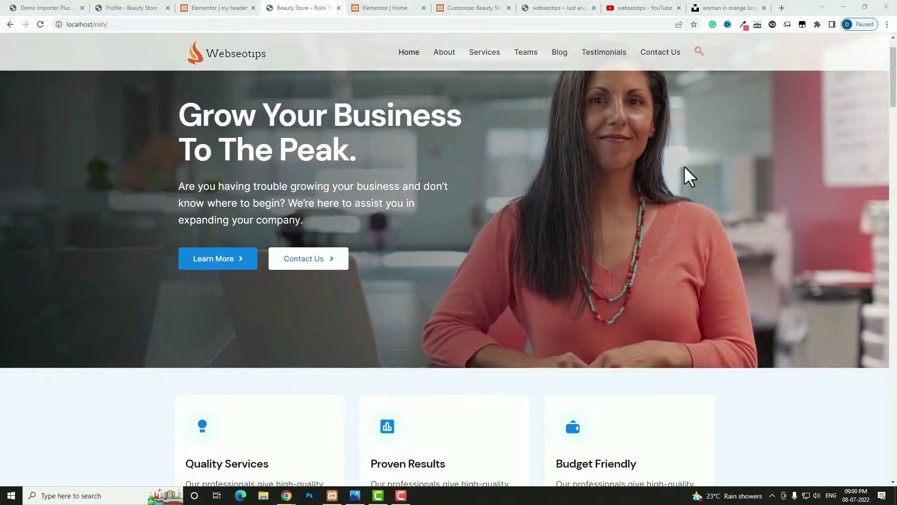
pyautogui.scroll(2, 685, 166)
pyautogui.scroll(-2, 680, 181)
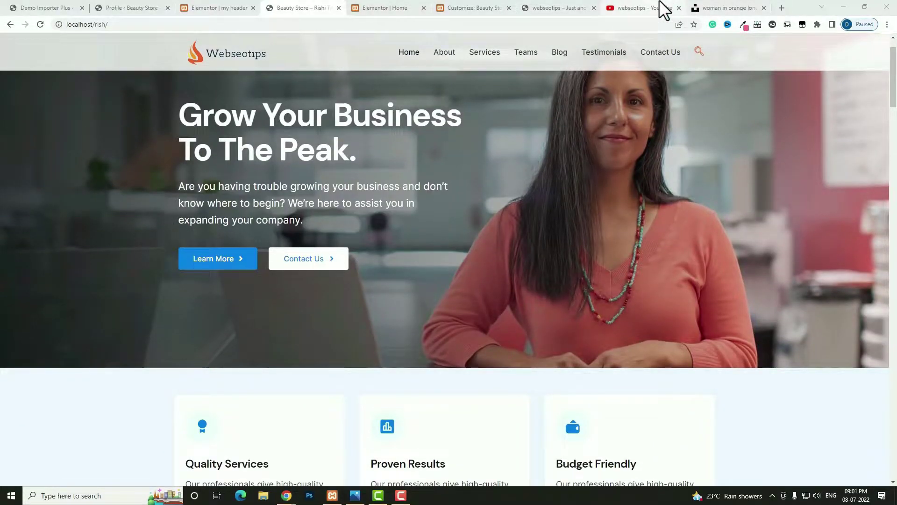
pyautogui.click(664, 9)
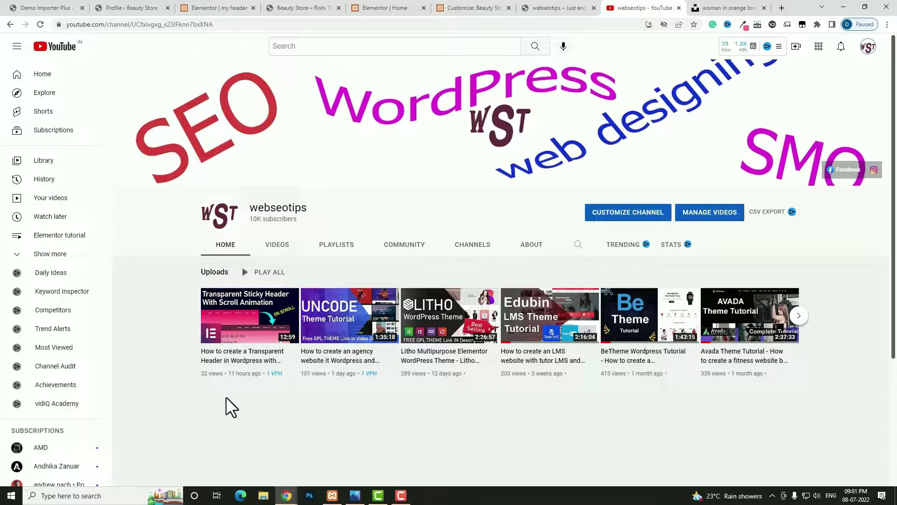
# - Return to the Beauty Store demo site tab with Ctrl+4
pyautogui.hotkey('ctrl', '4')
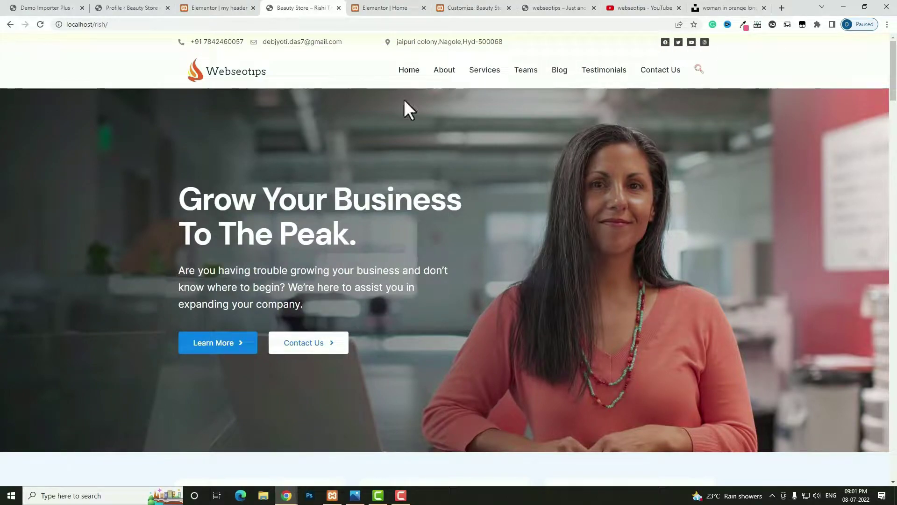
# - Try the header search popup, close it, and open Chrome's developer tools via Inspect
pyautogui.scroll(-3, 220, 89)
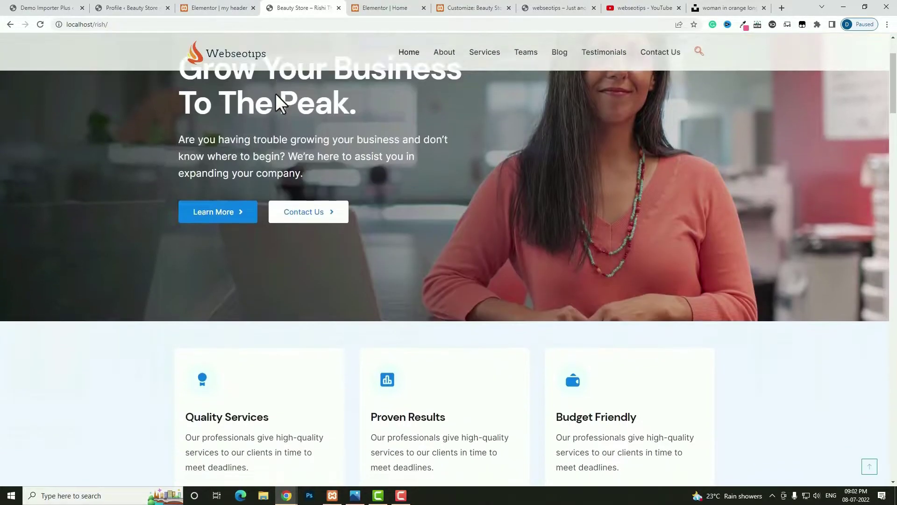
pyautogui.scroll(1, 238, 77)
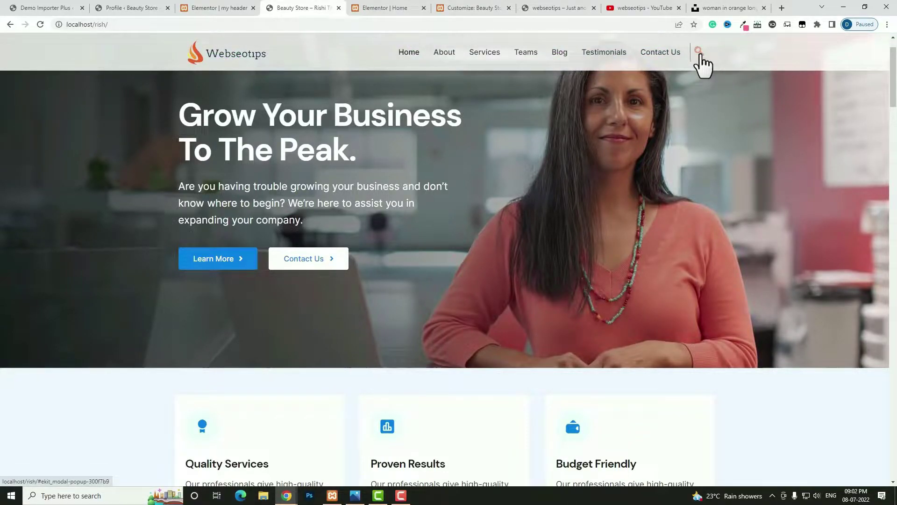
pyautogui.click(700, 53)
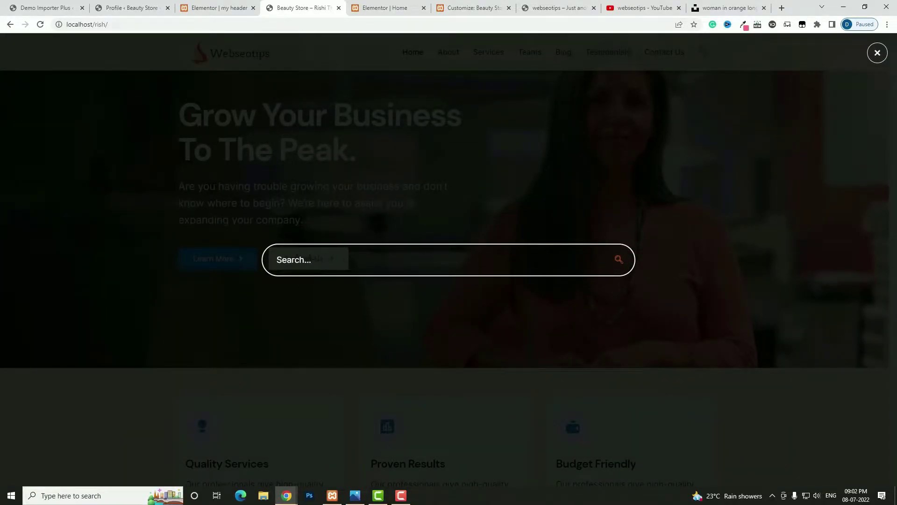
pyautogui.click(877, 53)
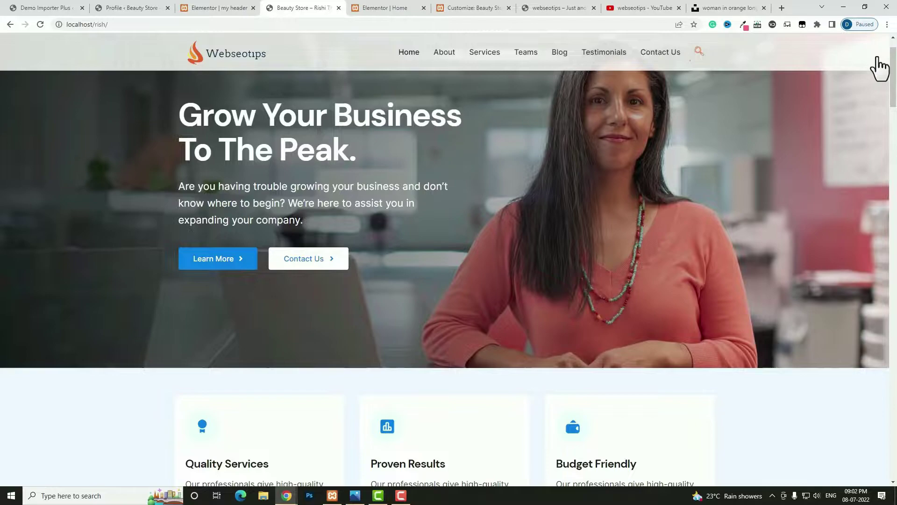
pyautogui.rightClick(712, 116)
pyautogui.click(745, 290)
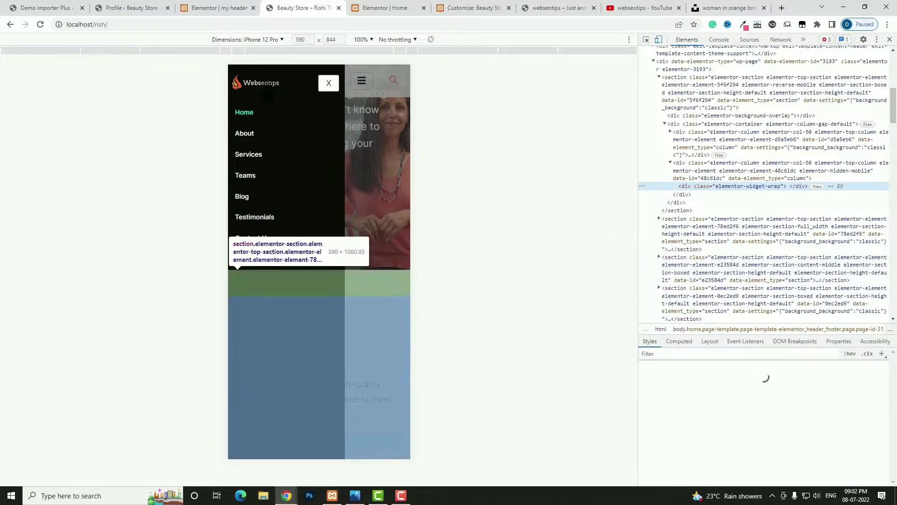
# - Toggle the slide-out mobile menu at iPhone 12 Pro size, then again at iPad Air size
pyautogui.click(328, 83)
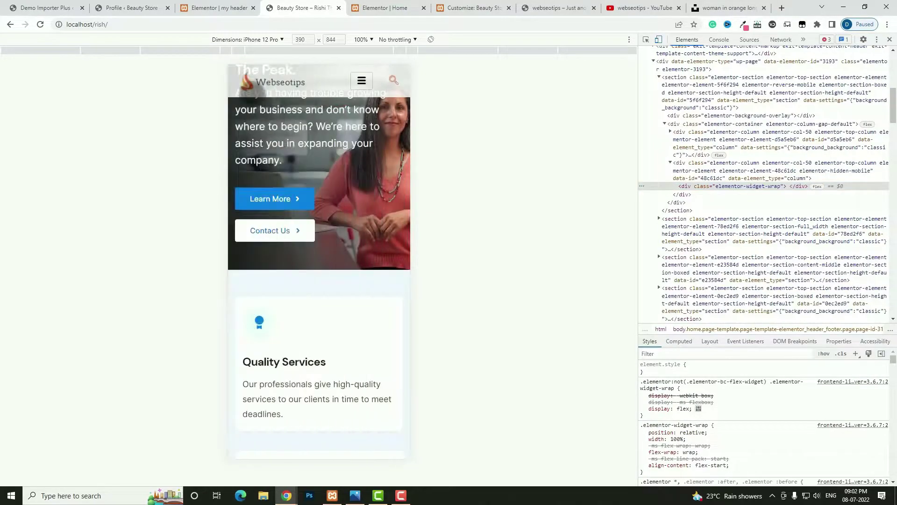
pyautogui.click(360, 86)
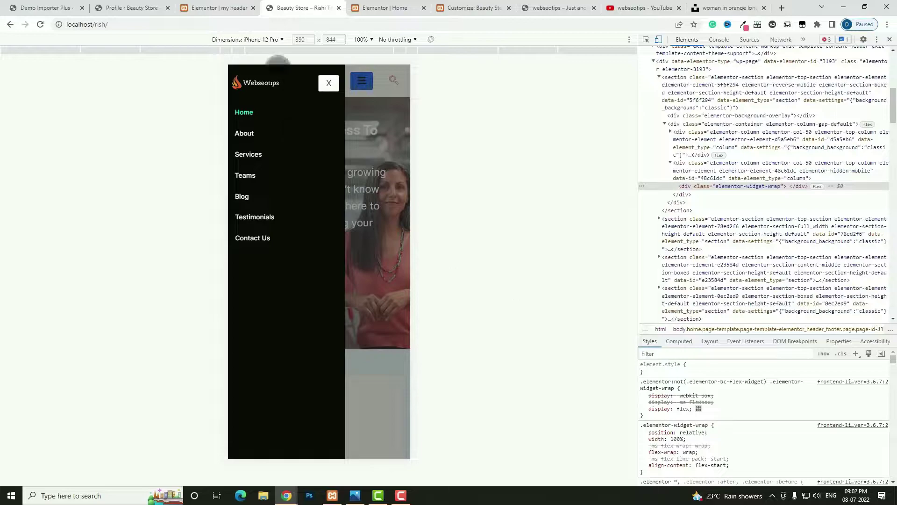
pyautogui.click(276, 38)
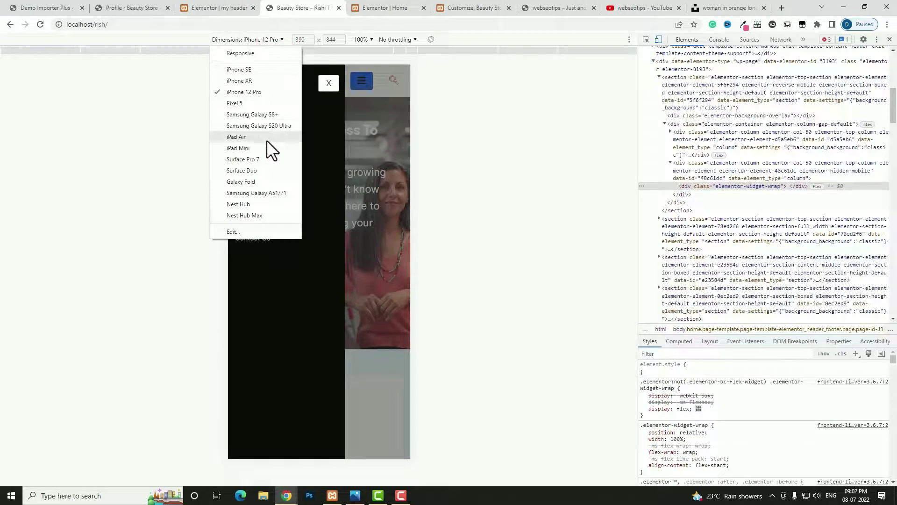
pyautogui.click(266, 139)
pyautogui.click(417, 80)
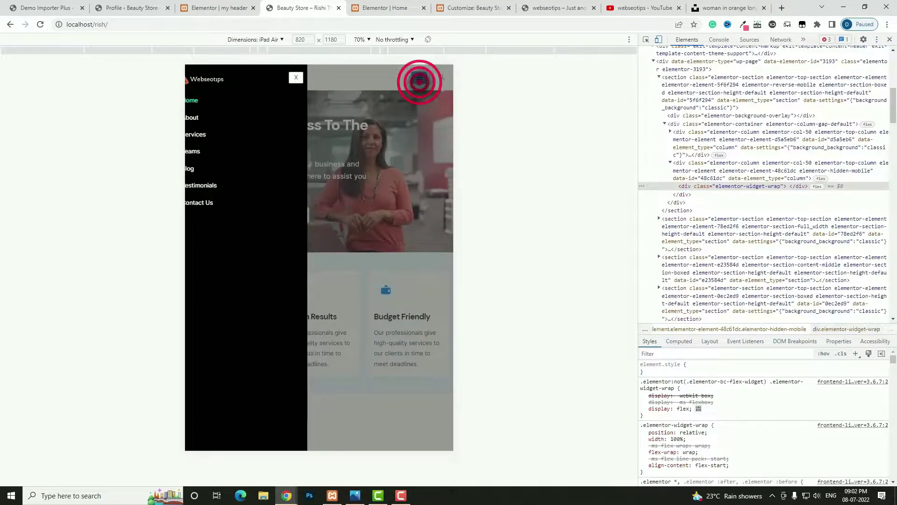
pyautogui.click(419, 78)
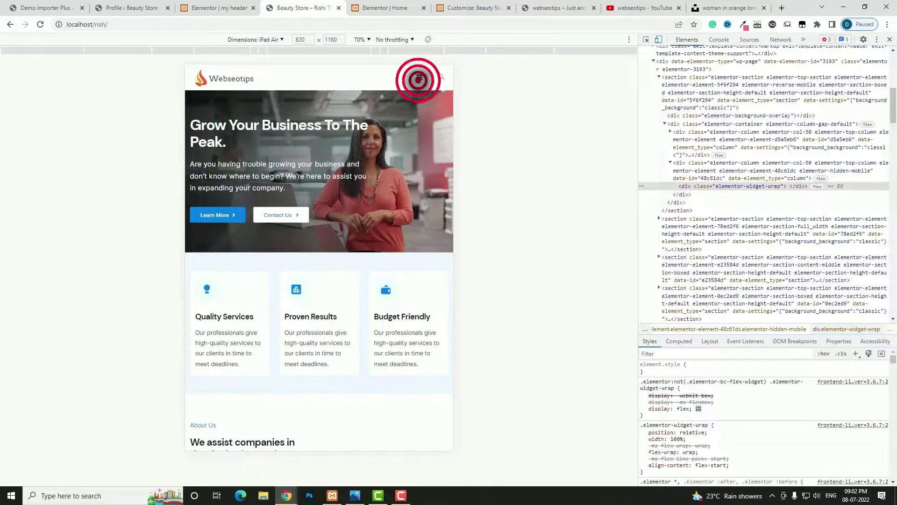
pyautogui.click(419, 78)
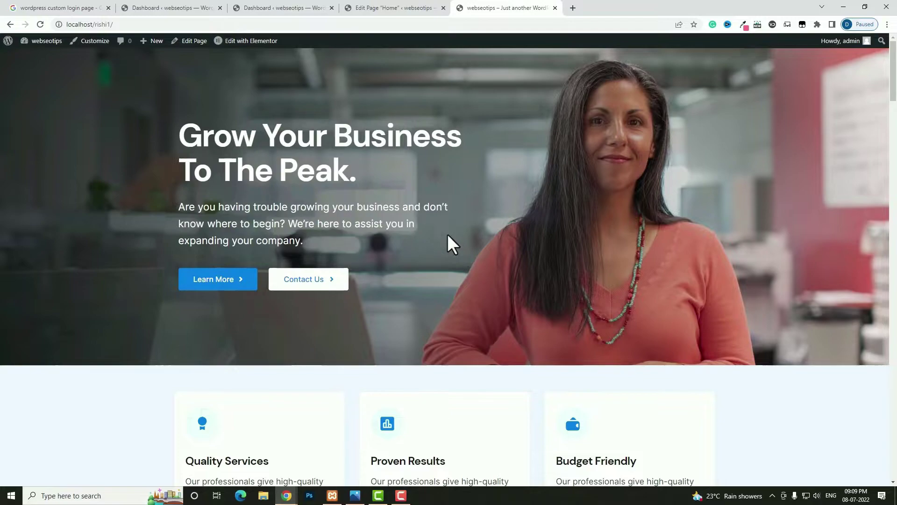
# - Switch to the WordPress Dashboard tab and go to Plugins > Add New
pyautogui.hotkey('ctrl', '3')
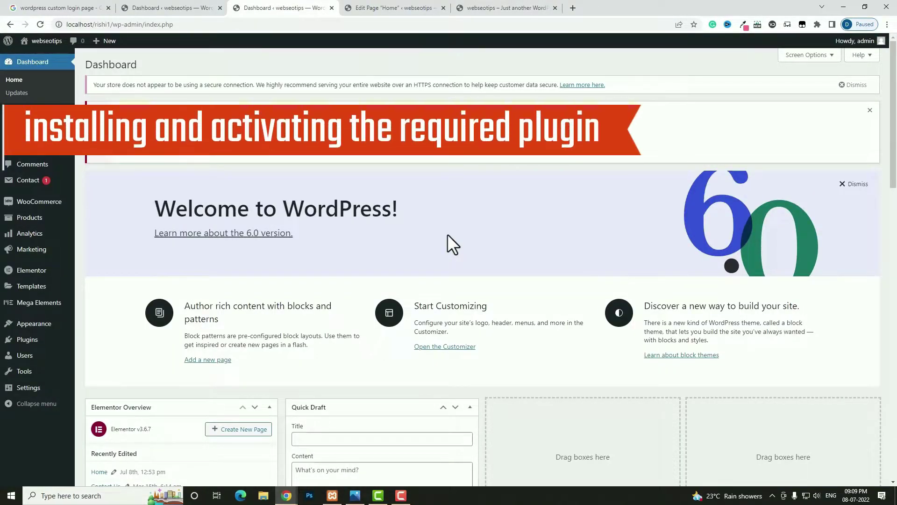
pyautogui.moveTo(32, 342)
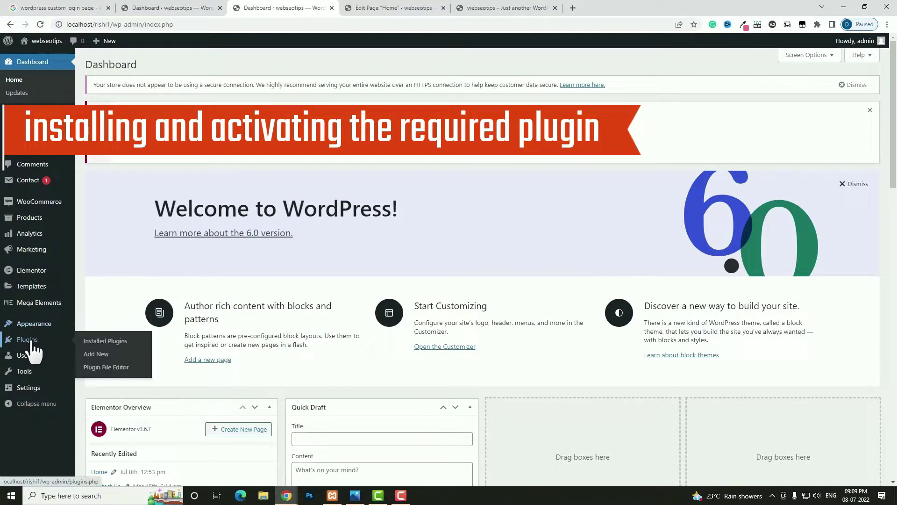
pyautogui.click(96, 355)
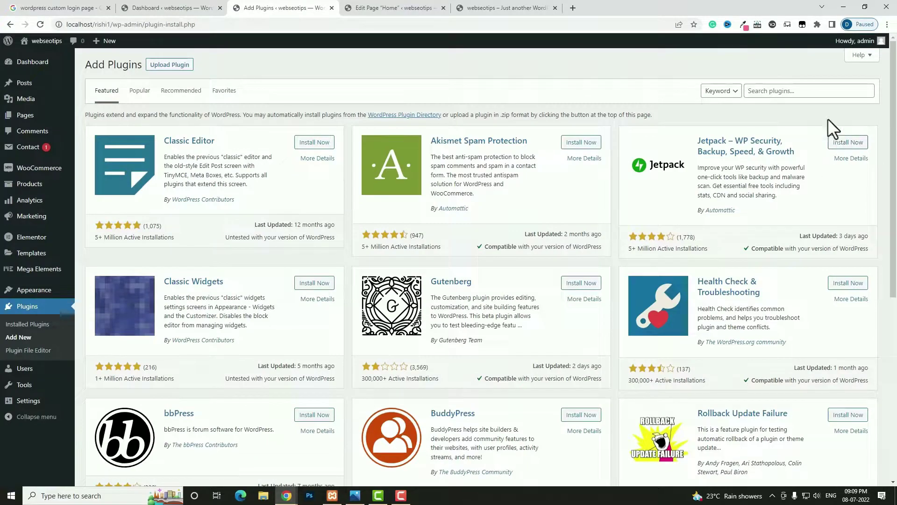
# - Search plugins for 'elementor', then install and activate ElementsKit Lite
pyautogui.click(787, 88)
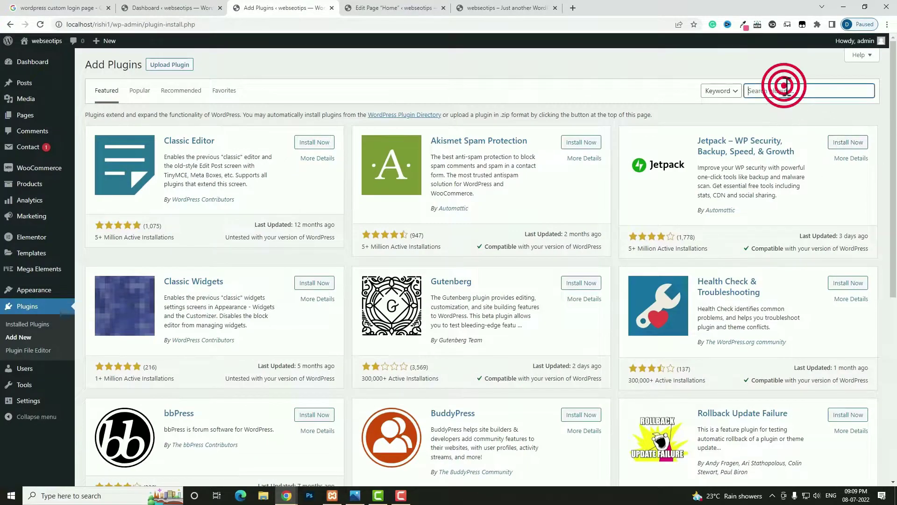
pyautogui.write('elementor')
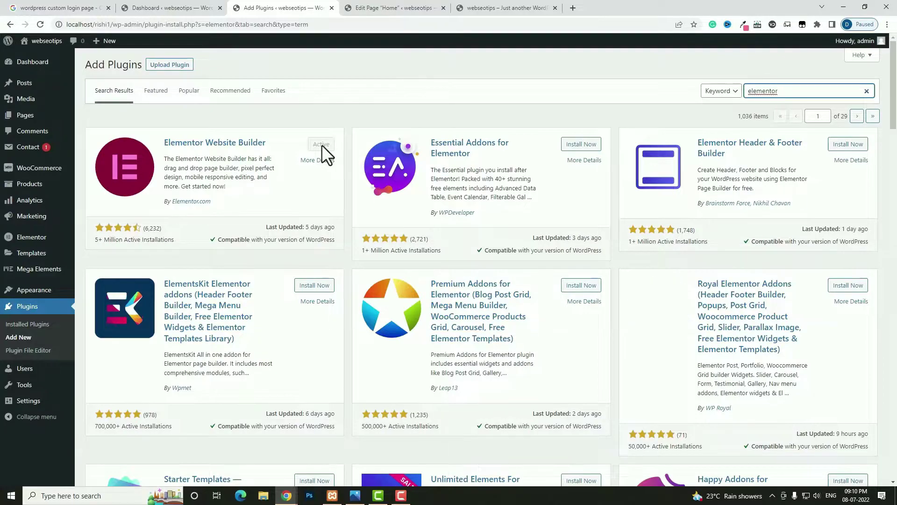
pyautogui.scroll(-1, 256, 329)
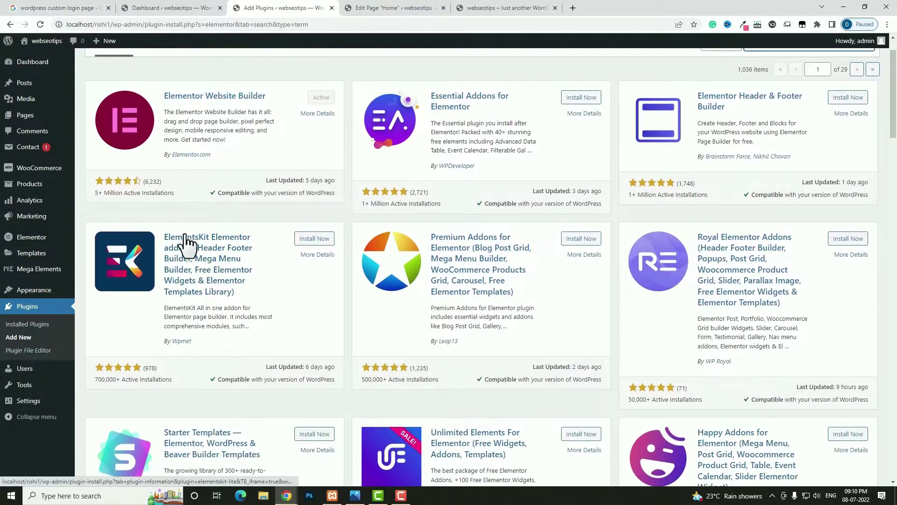
pyautogui.click(326, 240)
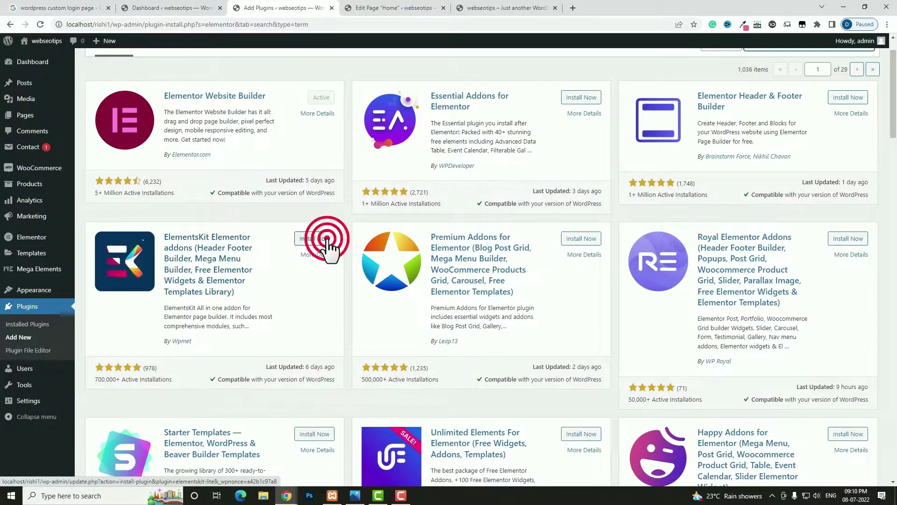
pyautogui.click(326, 239)
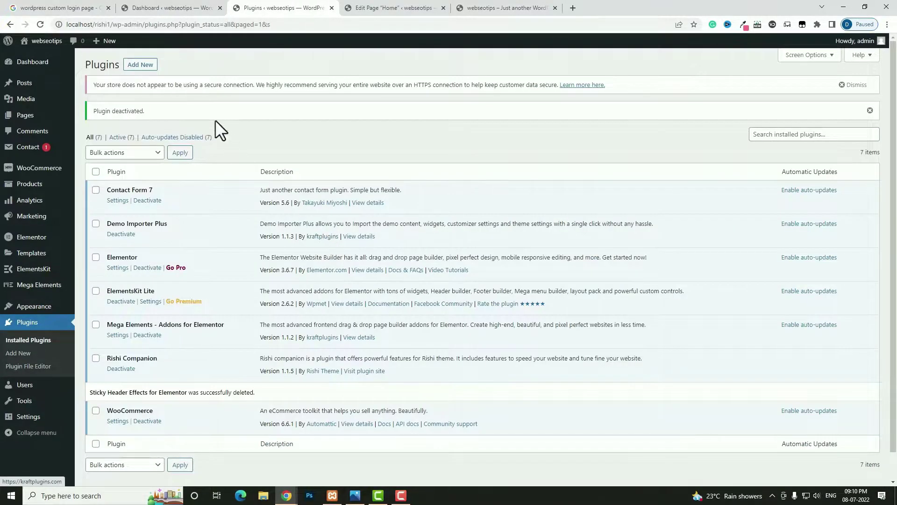
# - Return to Add Plugins and search for 'Sticky Header Effects for Elementor'
pyautogui.click(143, 66)
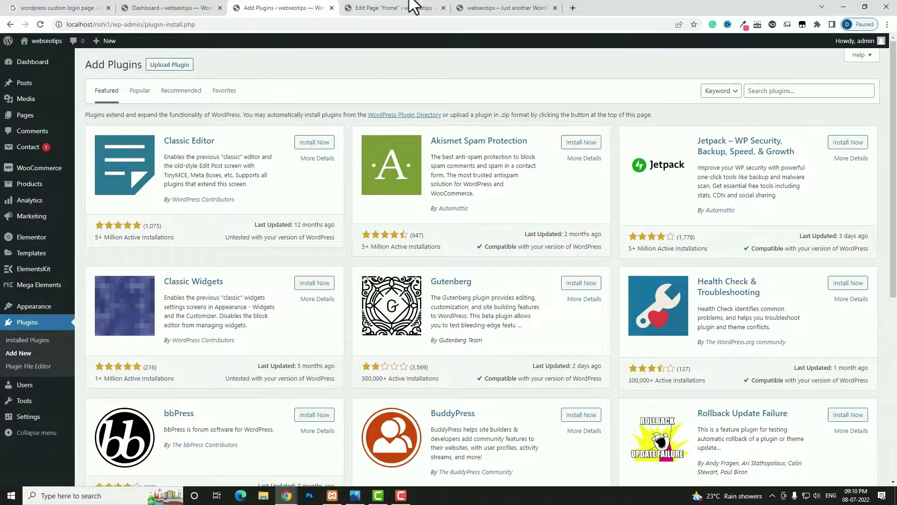
pyautogui.click(788, 90)
pyautogui.write('Sticky Header Effects for Elementor')
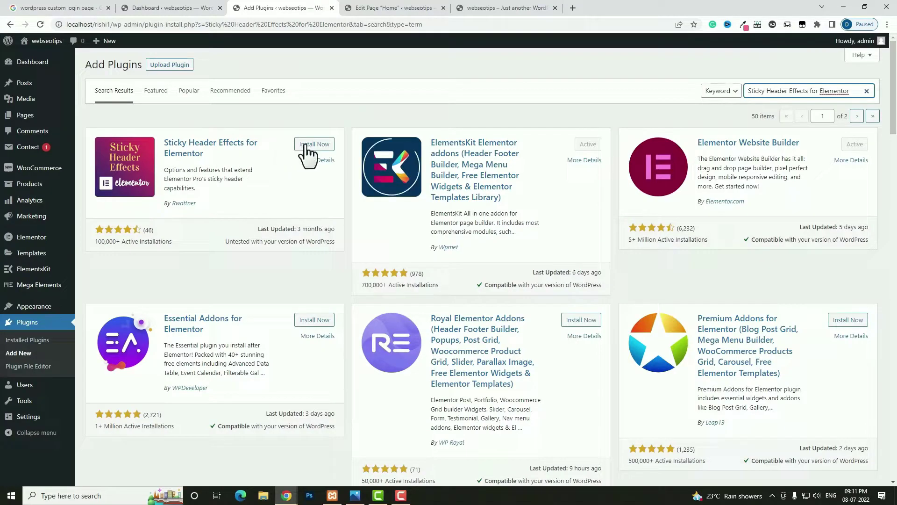
# - Install and activate Sticky Header Effects for Elementor, then go to Appearance > Menus
pyautogui.click(310, 145)
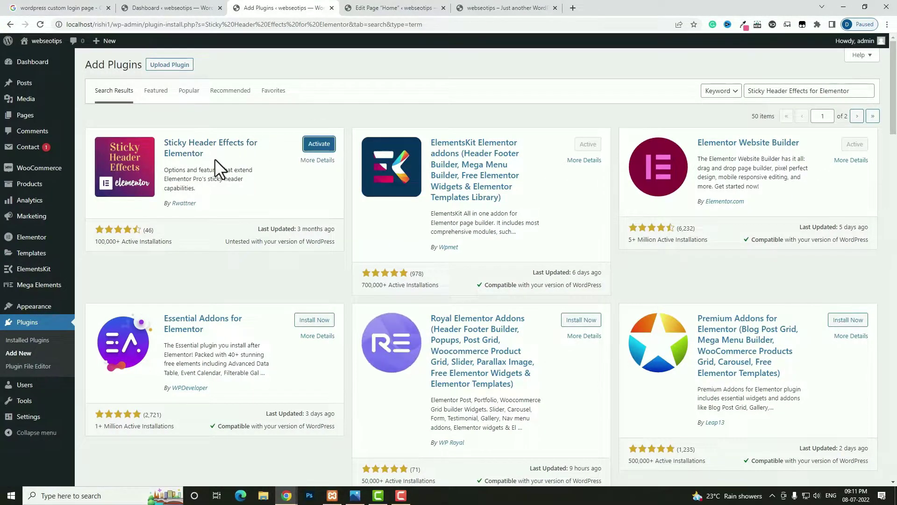
pyautogui.click(320, 144)
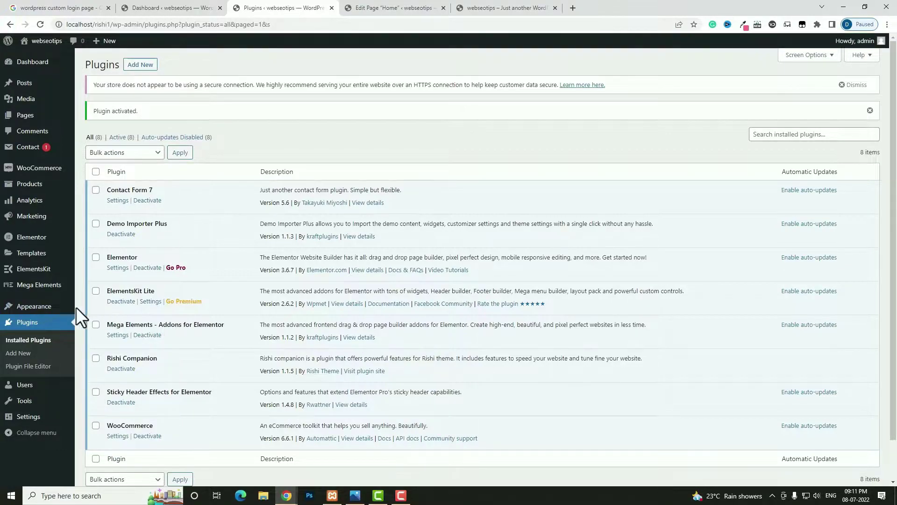
pyautogui.moveTo(35, 307)
pyautogui.click(93, 347)
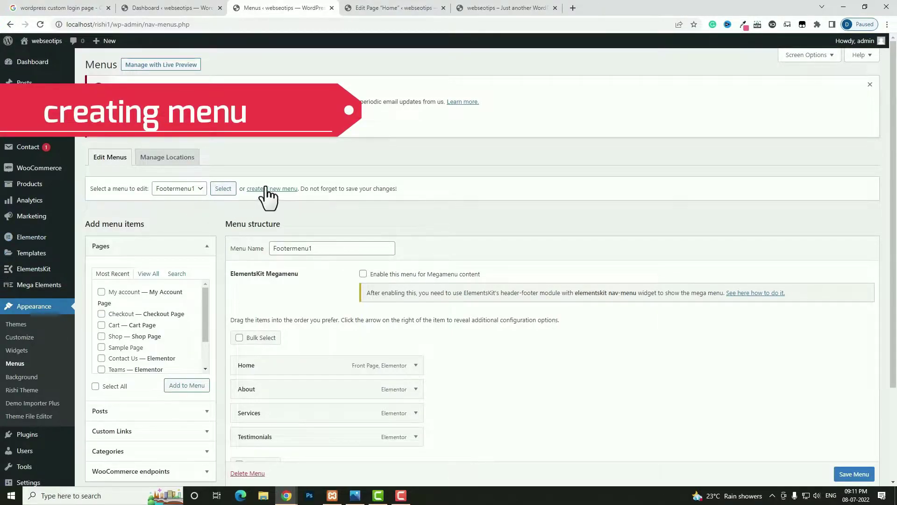
# - Create a new menu named 'main menu' assigned to the Primary location
pyautogui.click(285, 189)
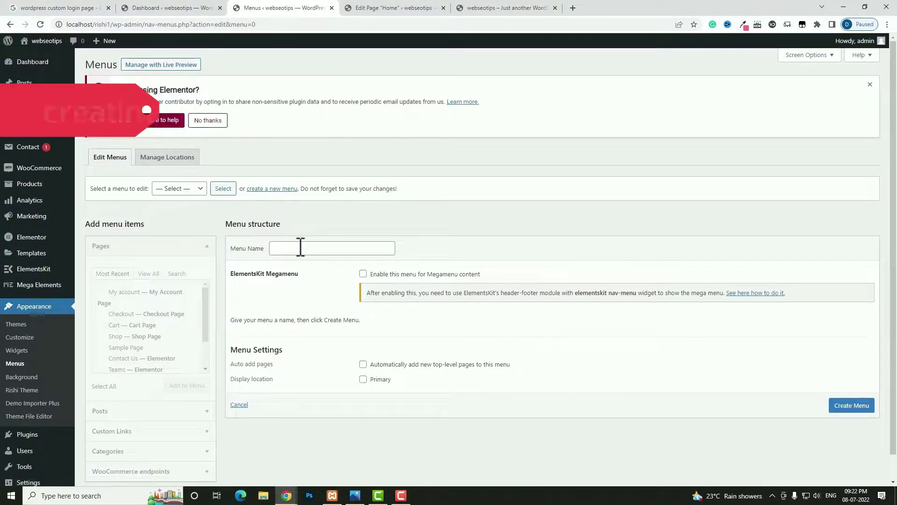
pyautogui.click(300, 247)
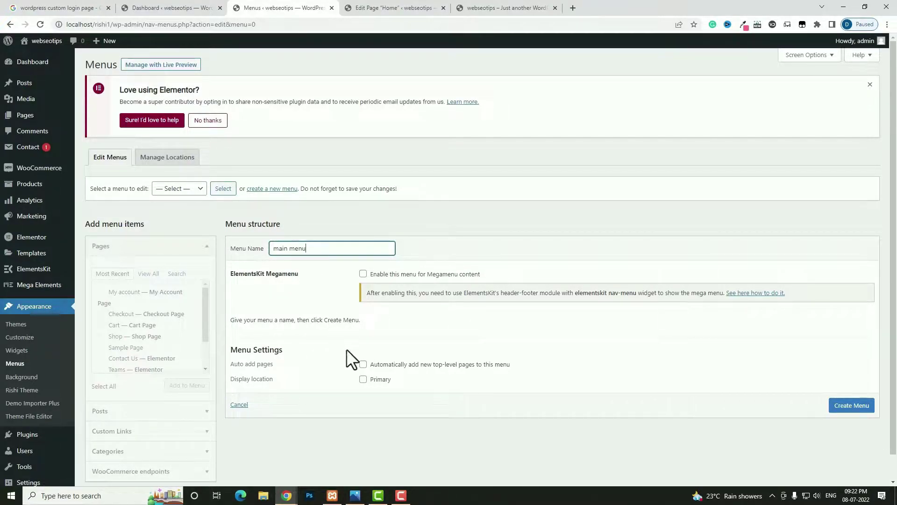
pyautogui.click(364, 379)
pyautogui.click(847, 408)
# - Add the Home, Blog, About, Contact Us, Shop and Testimonials pages to the menu
pyautogui.click(149, 274)
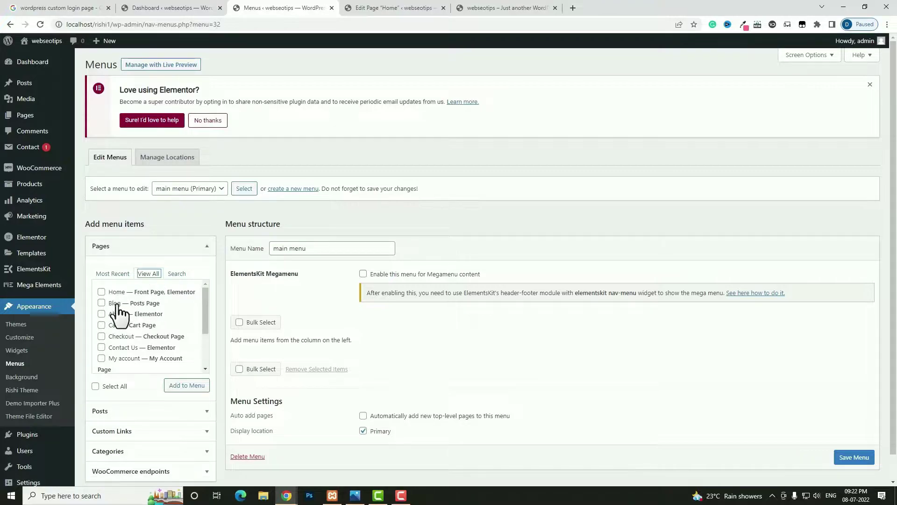
pyautogui.click(102, 291)
pyautogui.click(101, 303)
pyautogui.click(102, 313)
pyautogui.click(101, 348)
pyautogui.scroll(-2, 105, 346)
pyautogui.click(101, 340)
pyautogui.click(102, 362)
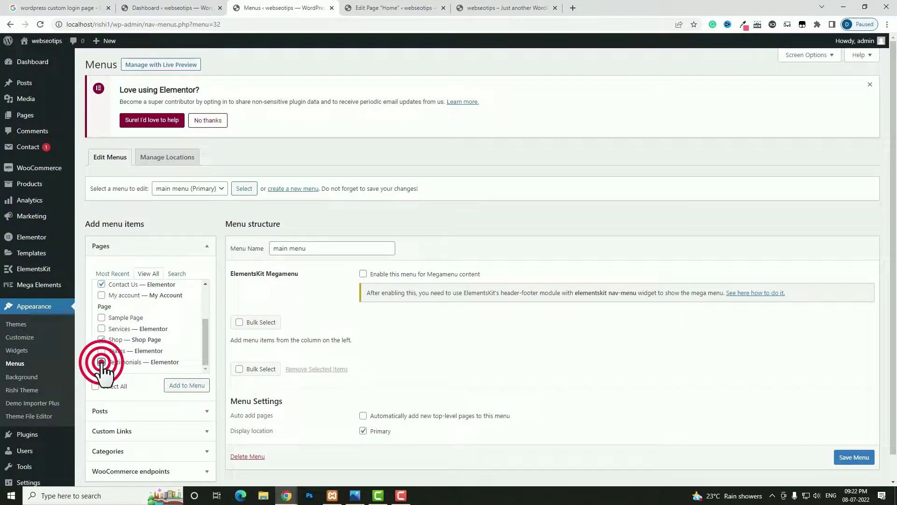
pyautogui.click(187, 385)
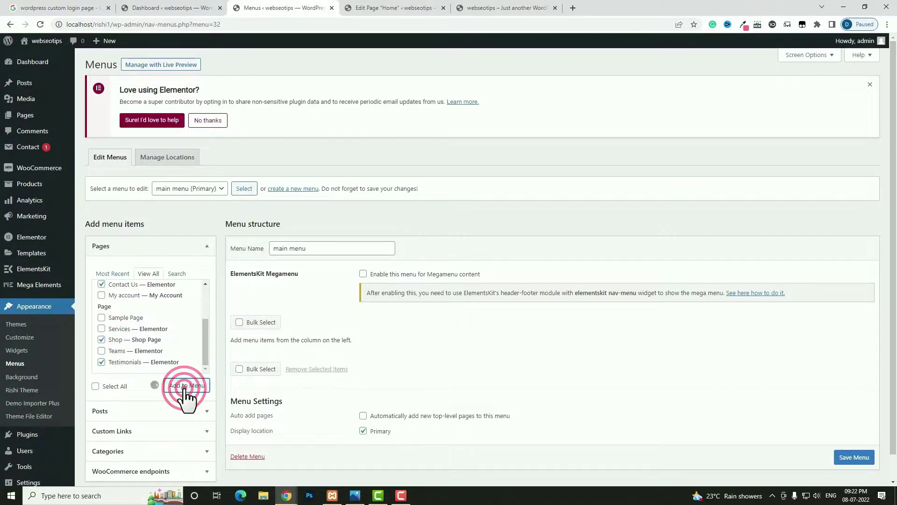
# - Reorder items to Home, About, Testimonials, Shop, Blog, Contact Us and save the menu
pyautogui.scroll(-2, 331, 333)
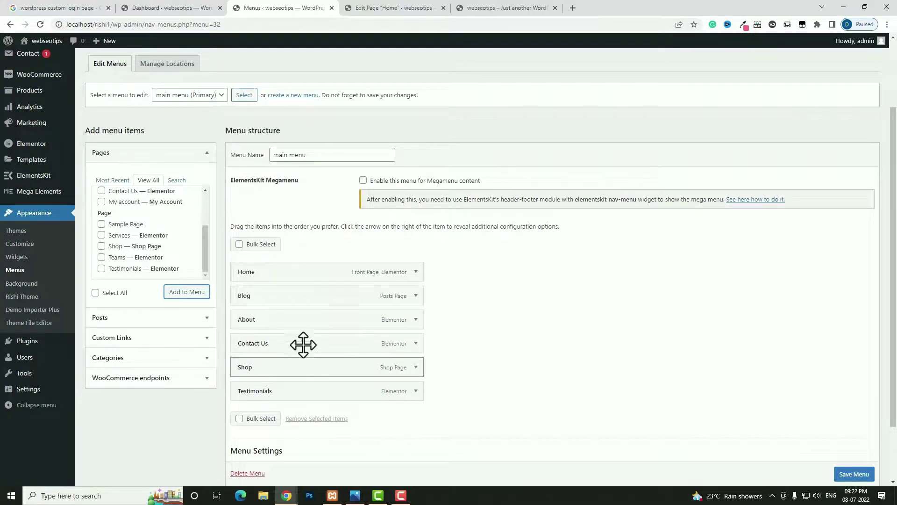
pyautogui.moveTo(276, 327); pyautogui.dragTo(271, 295)
pyautogui.moveTo(272, 391); pyautogui.dragTo(266, 319)
pyautogui.moveTo(260, 391); pyautogui.dragTo(260, 346)
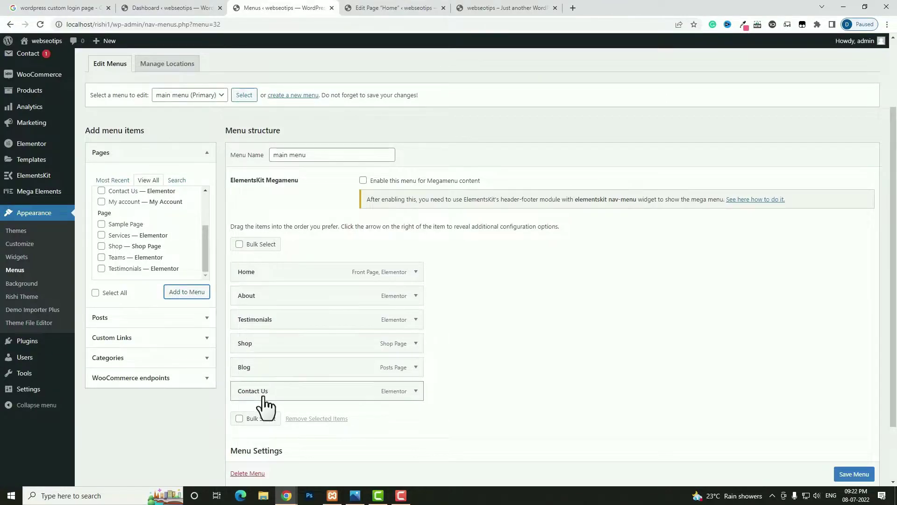
pyautogui.click(846, 475)
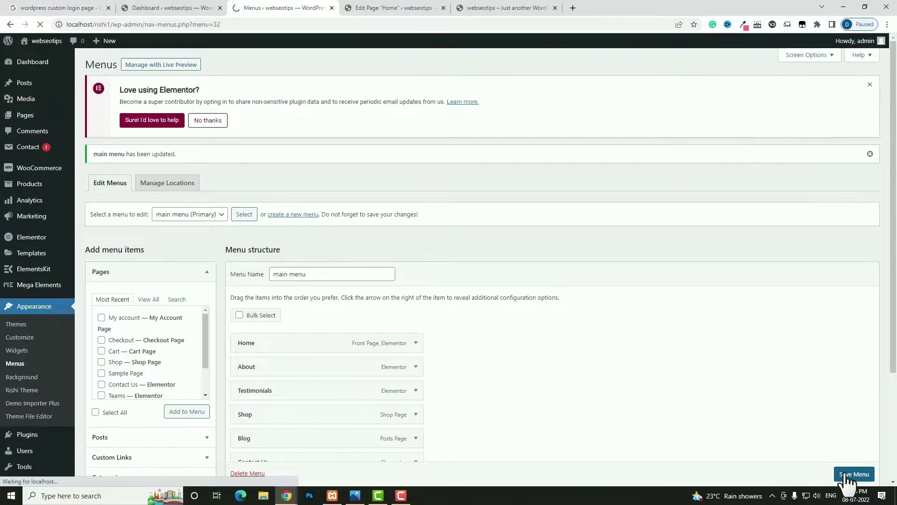
pyautogui.moveTo(42, 271)
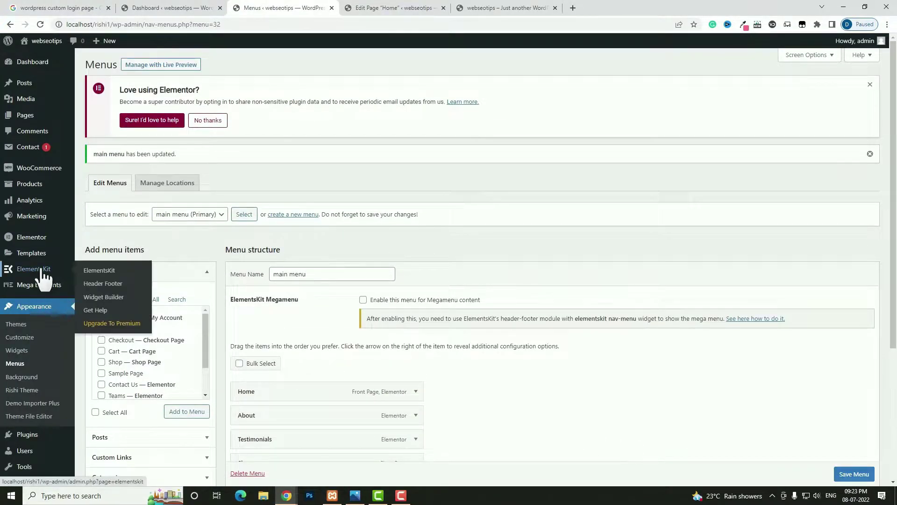
# - Complete the ElementsKit setup wizard with the Custom configuration, then open Header Footer templates
pyautogui.click(112, 289)
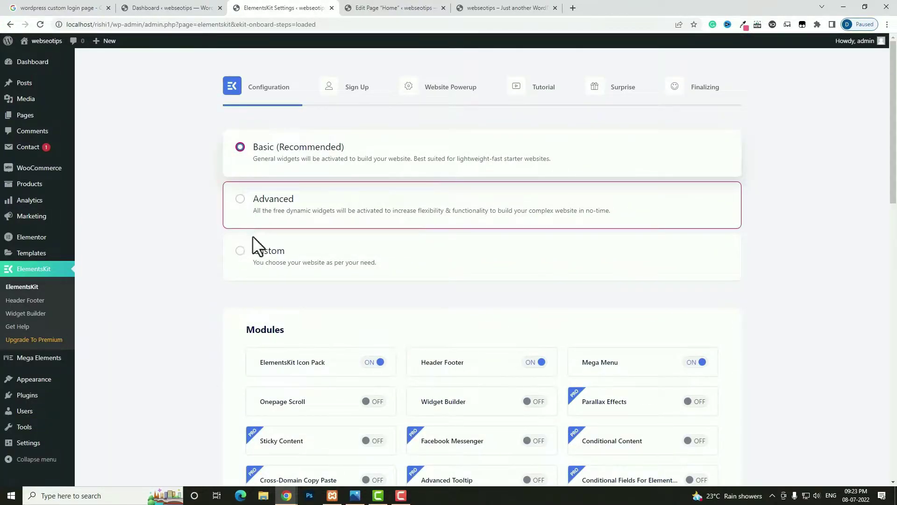
pyautogui.click(243, 245)
pyautogui.scroll(-15, 554, 295)
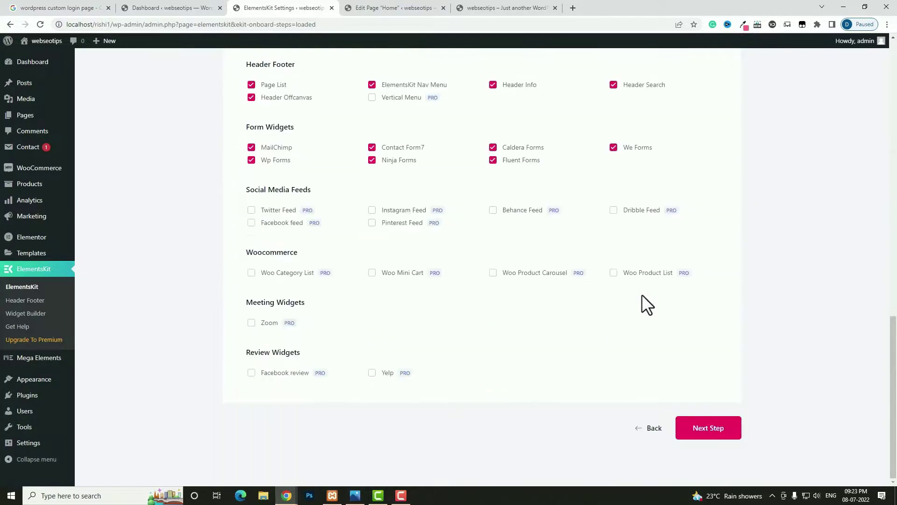
pyautogui.click(701, 434)
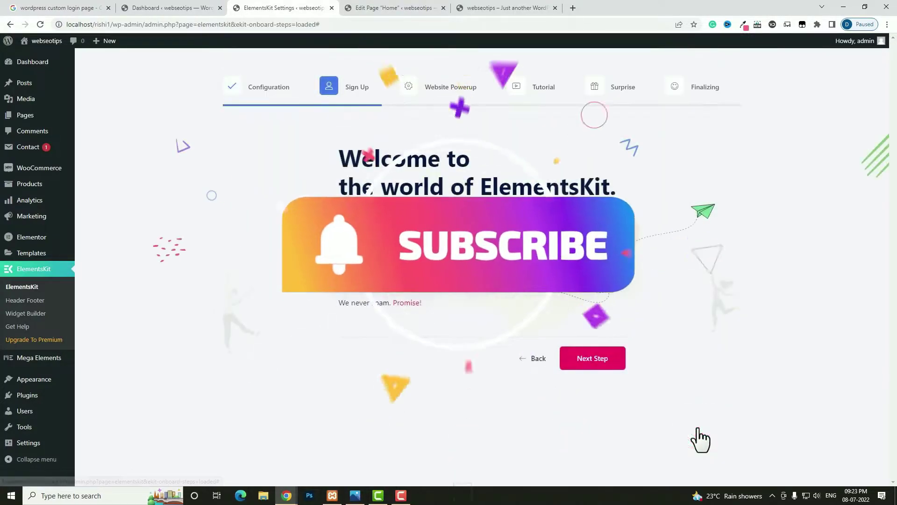
pyautogui.click(601, 369)
pyautogui.click(669, 430)
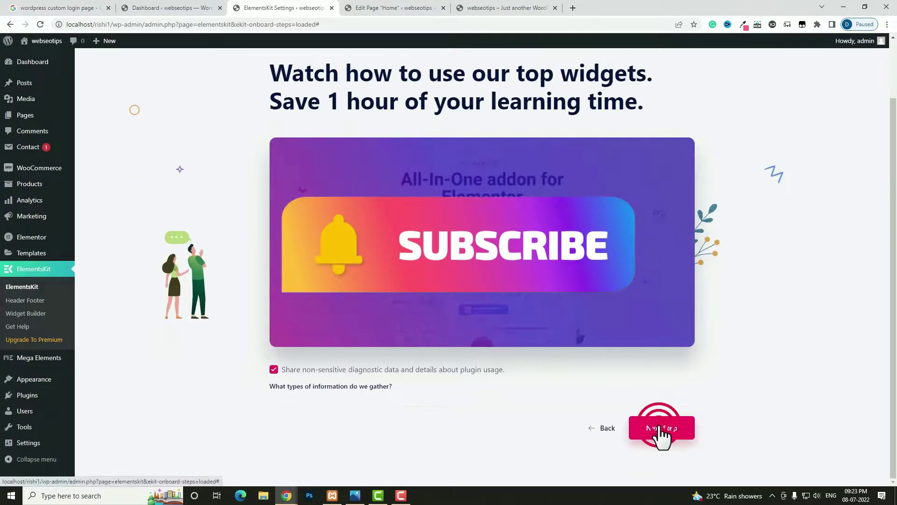
pyautogui.click(659, 430)
pyautogui.click(657, 425)
pyautogui.click(514, 410)
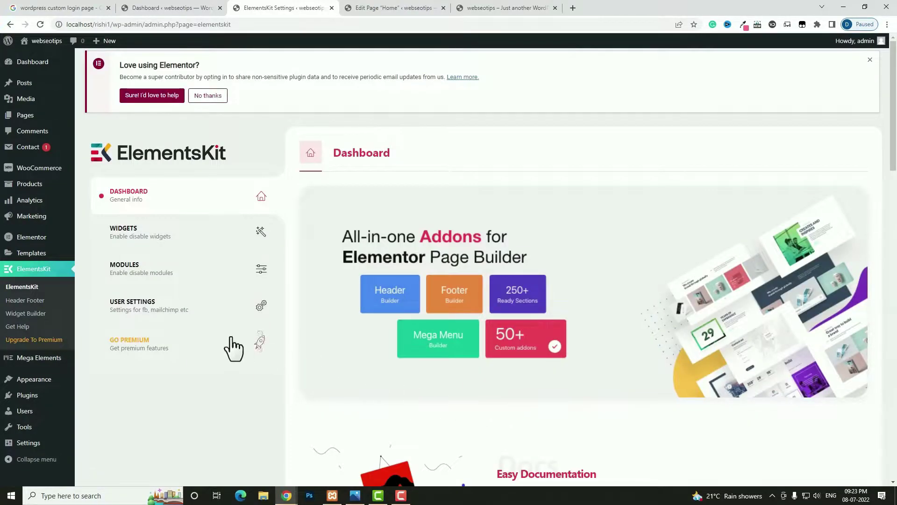
pyautogui.click(22, 301)
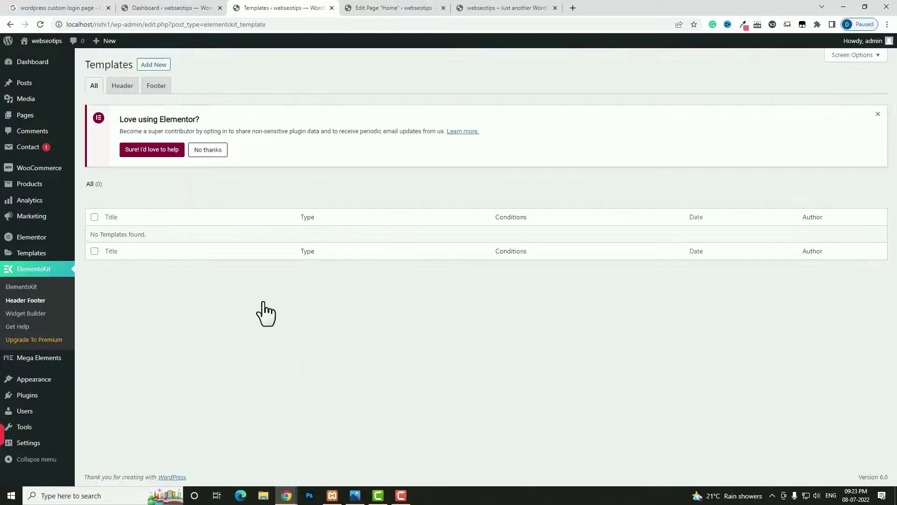
# - Create an active 'my header' template shown on the Entire Site and open it in Elementor
pyautogui.click(159, 66)
pyautogui.click(415, 180)
pyautogui.write('my header')
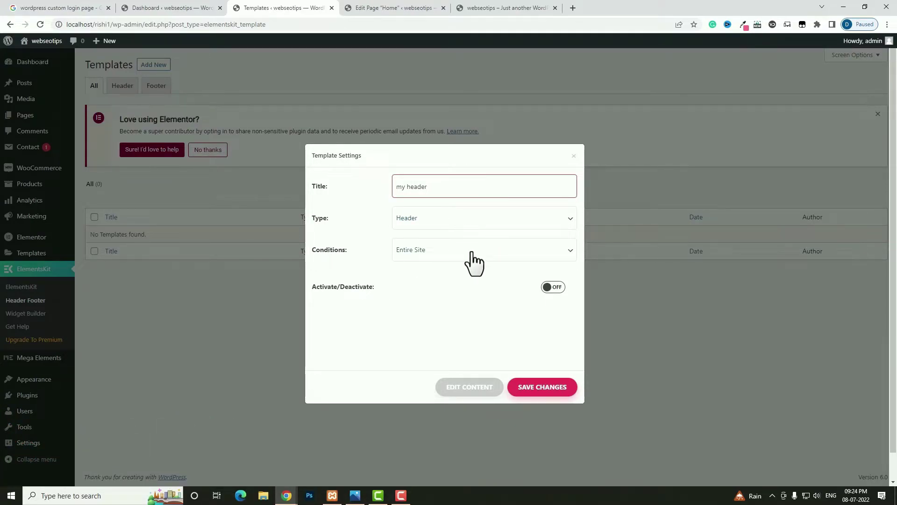
pyautogui.click(491, 256)
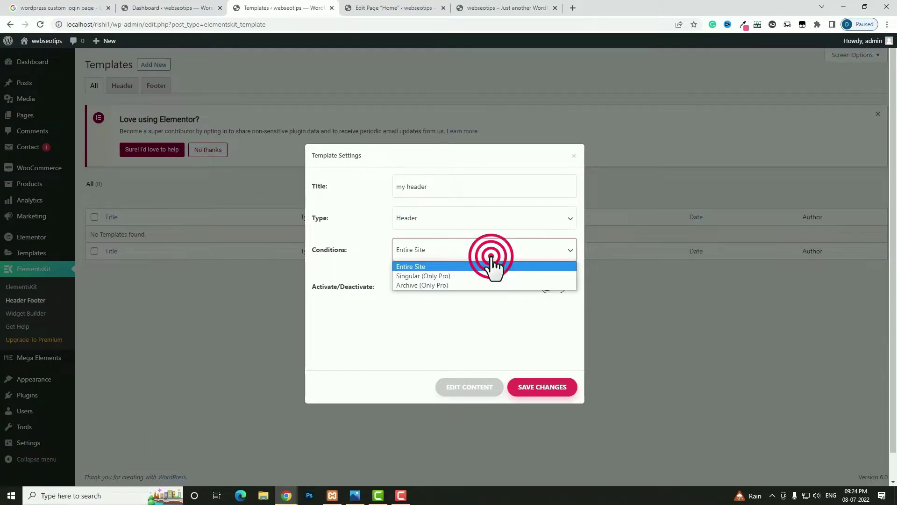
pyautogui.click(459, 268)
pyautogui.click(554, 289)
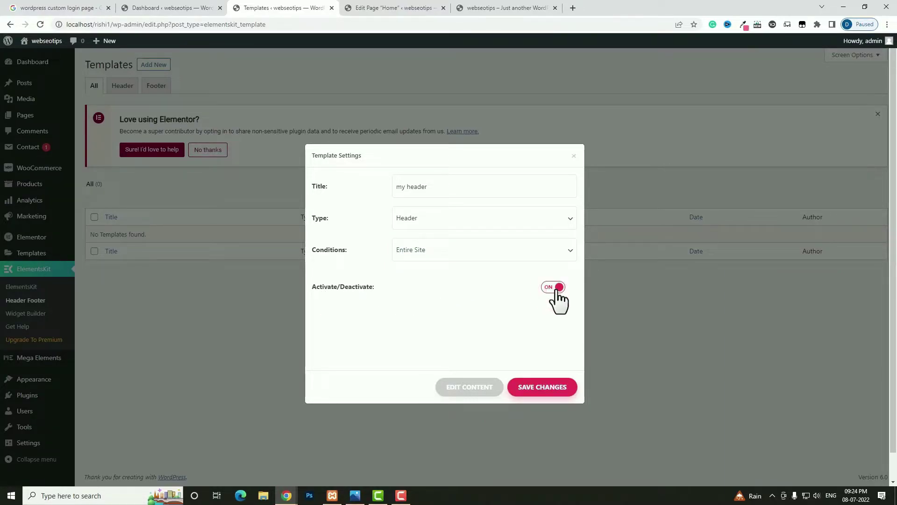
pyautogui.click(545, 391)
pyautogui.click(132, 239)
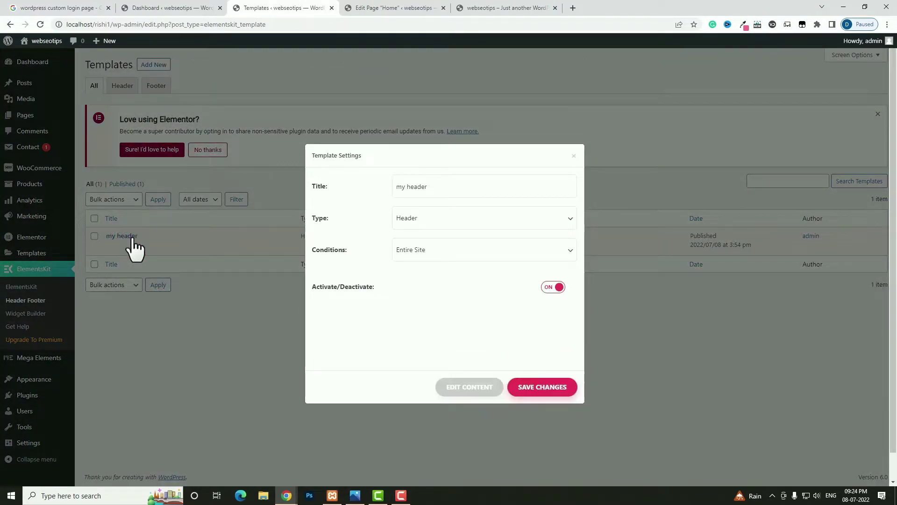
pyautogui.click(455, 391)
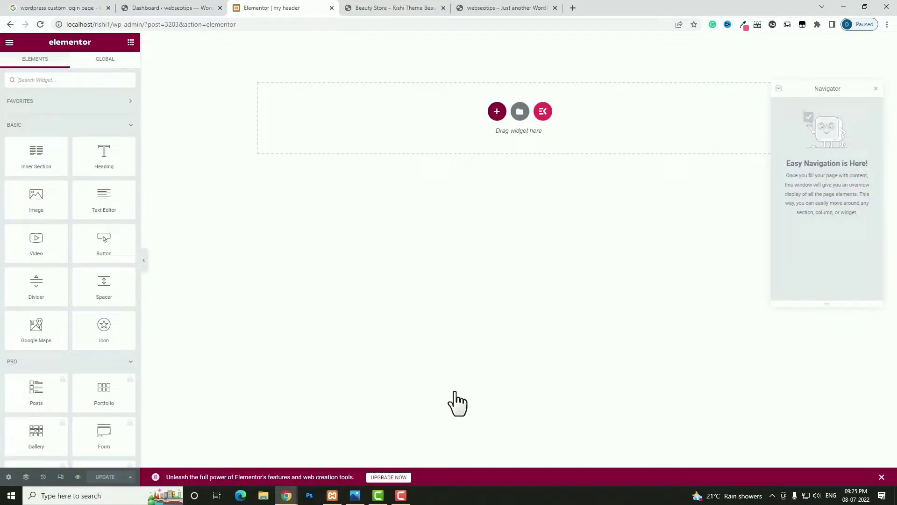
# - Check the contact details on the live site's top bar, then add a three-column section to the header
pyautogui.click(416, 8)
pyautogui.moveTo(175, 56); pyautogui.dragTo(344, 57)
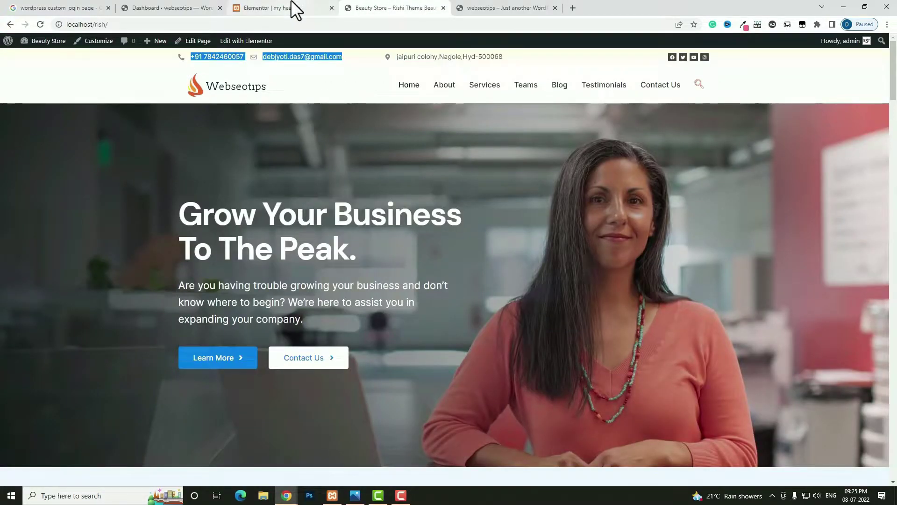
pyautogui.click(292, 4)
pyautogui.click(494, 112)
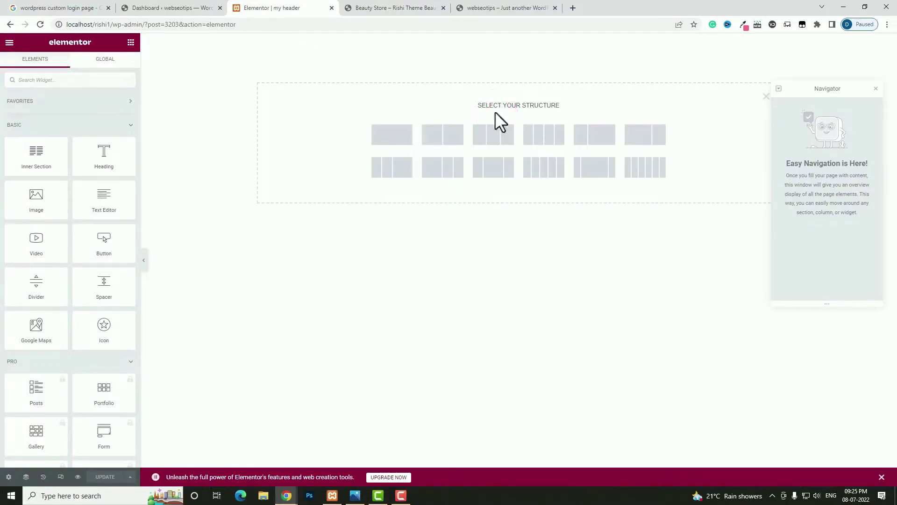
pyautogui.click(495, 136)
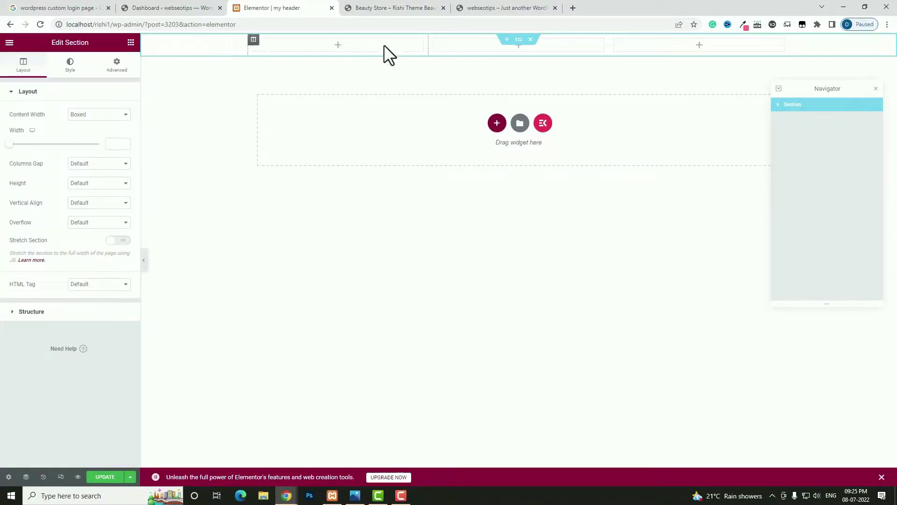
# - Place an Icon Box widget in the first column
pyautogui.click(338, 45)
pyautogui.click(95, 77)
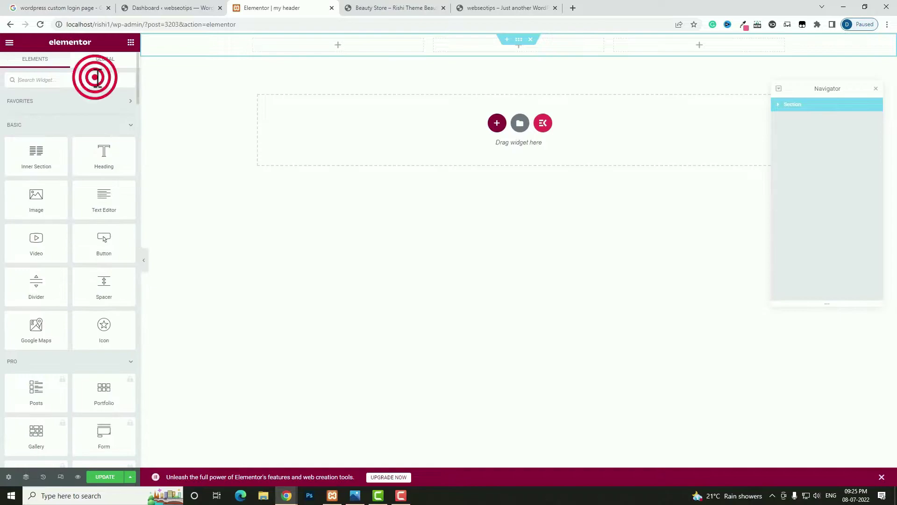
pyautogui.write('icon')
pyautogui.moveTo(101, 122); pyautogui.dragTo(290, 49)
# - Replace the icon box's star with the Phone icon from the 'pho' search, then select its placeholder title
pyautogui.click(86, 153)
pyautogui.click(370, 121)
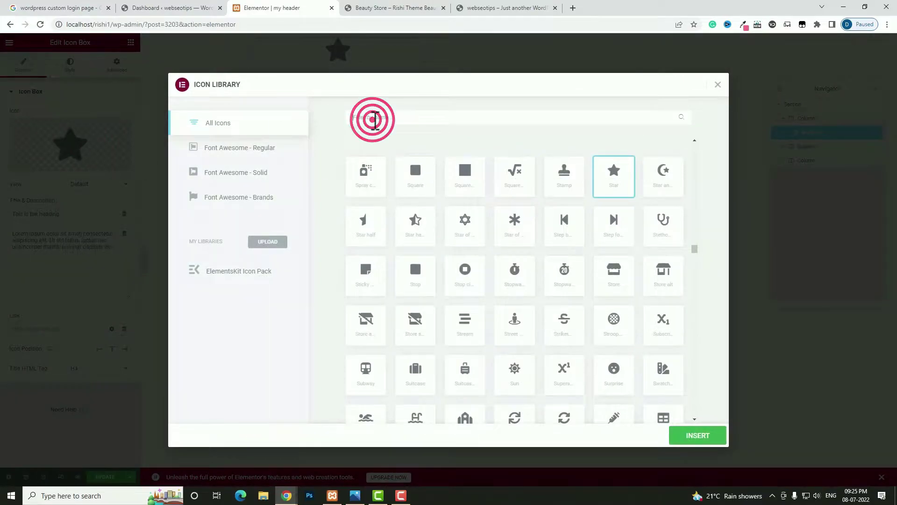
pyautogui.write('pho')
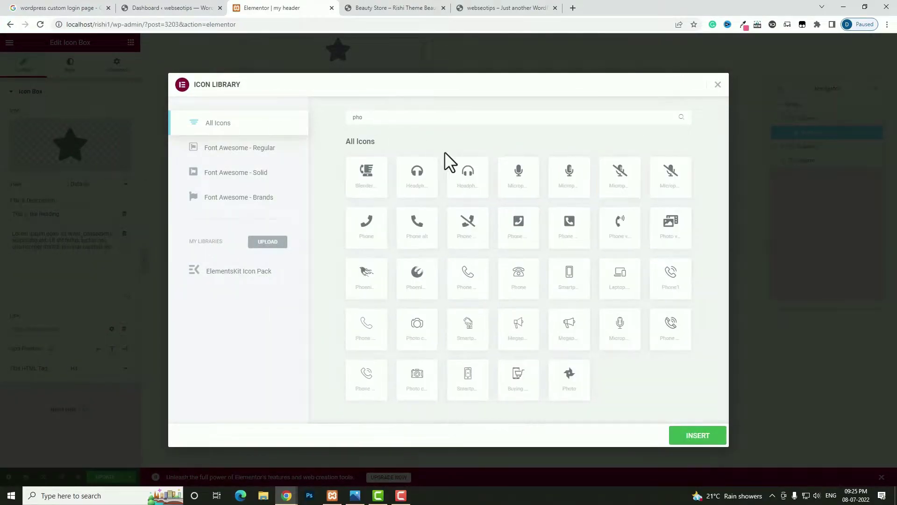
pyautogui.click(418, 225)
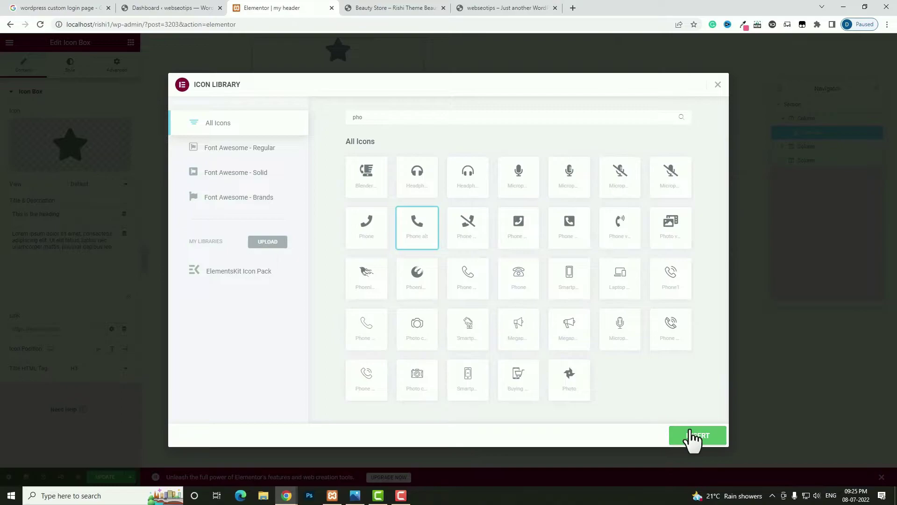
pyautogui.click(689, 437)
pyautogui.moveTo(60, 214); pyautogui.dragTo(4, 217)
pyautogui.tripleClick(99, 215)
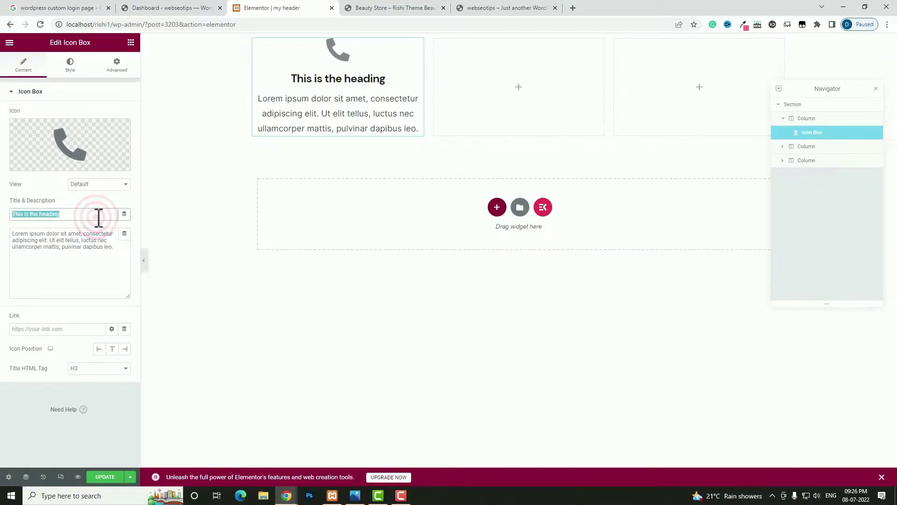
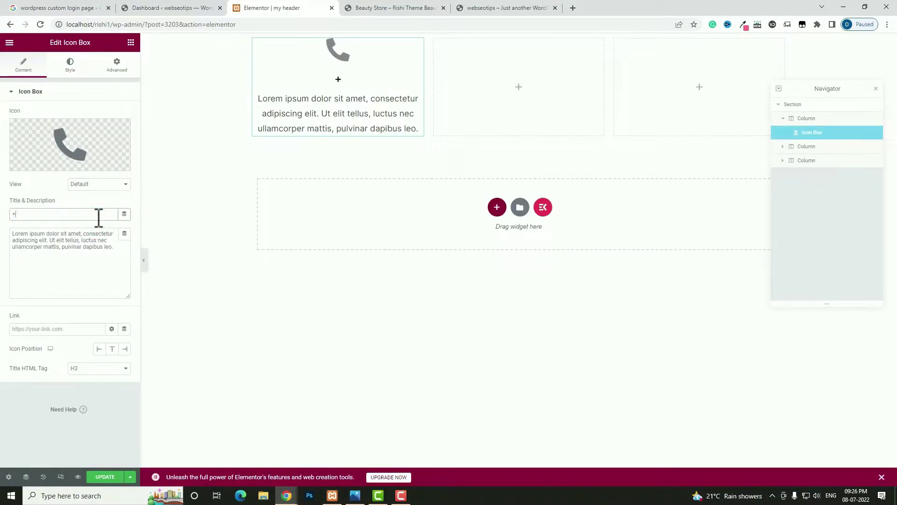
# - Put the contact phone number in the title, delete the description, set Icon Position Left and title tag p
pyautogui.tripleClick(64, 254)
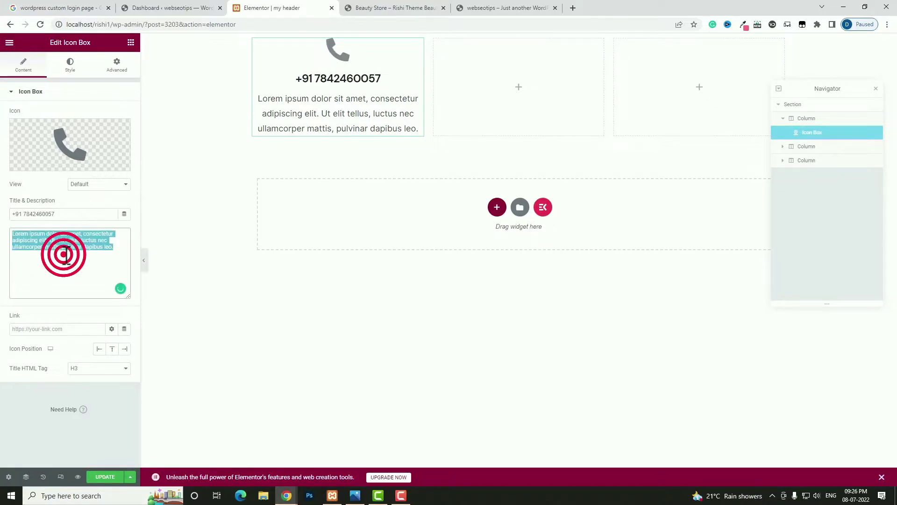
pyautogui.press('BackSpace')
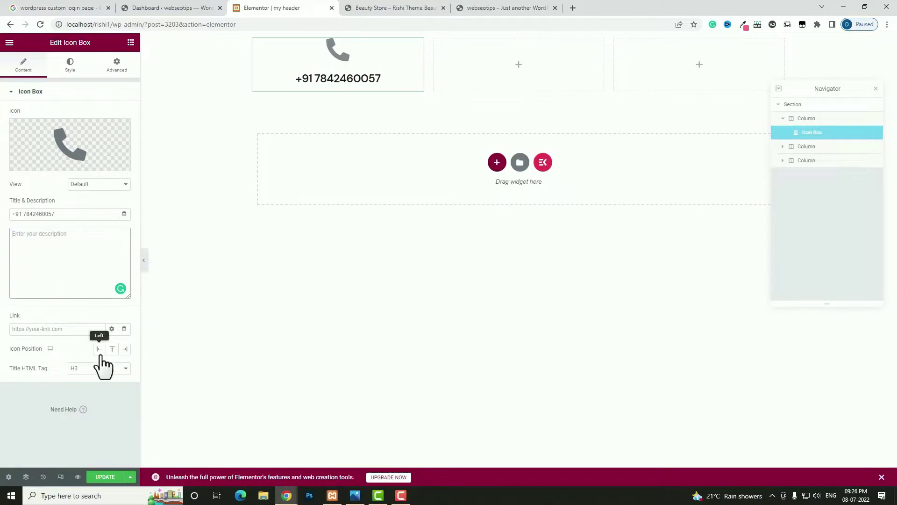
pyautogui.click(99, 349)
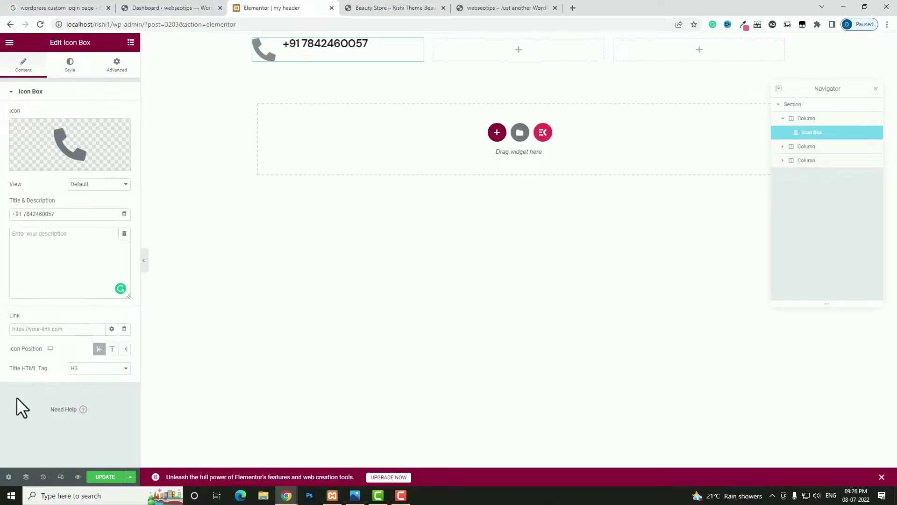
pyautogui.click(90, 373)
pyautogui.click(86, 435)
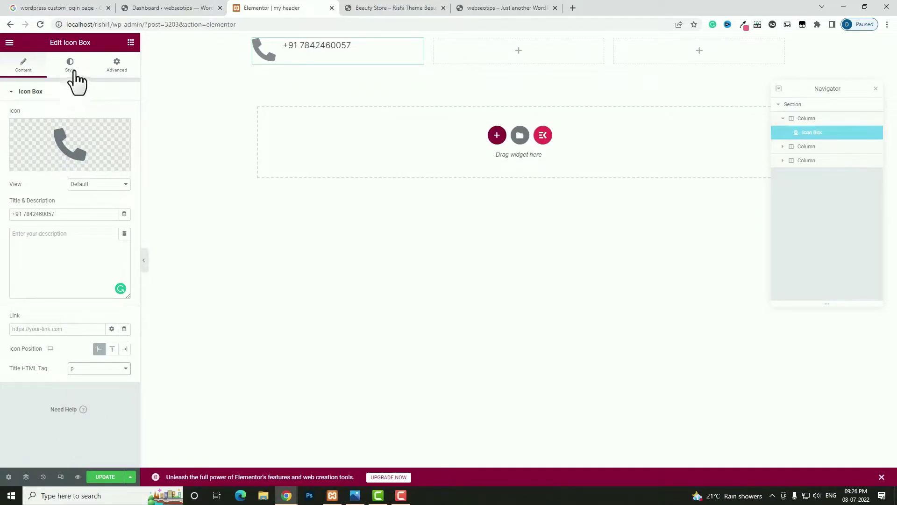
# - Shrink the icon to size 12
pyautogui.click(72, 71)
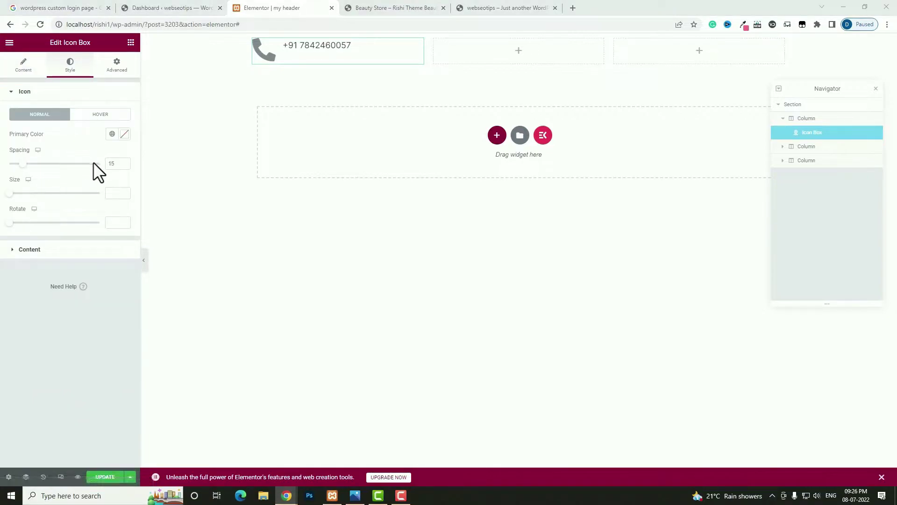
pyautogui.scroll(-3, 115, 164)
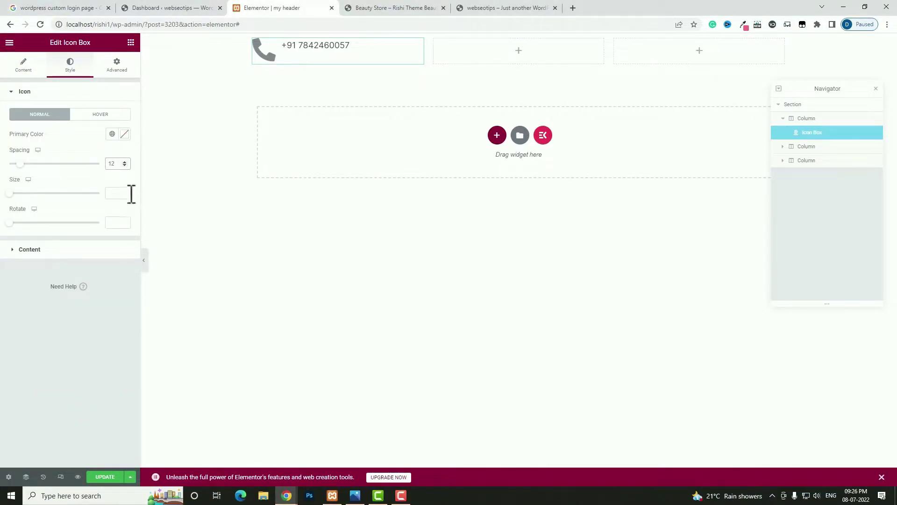
pyautogui.write('12')
pyautogui.click(64, 254)
# - Give the title typography a 14 px font size and line height 9
pyautogui.click(111, 204)
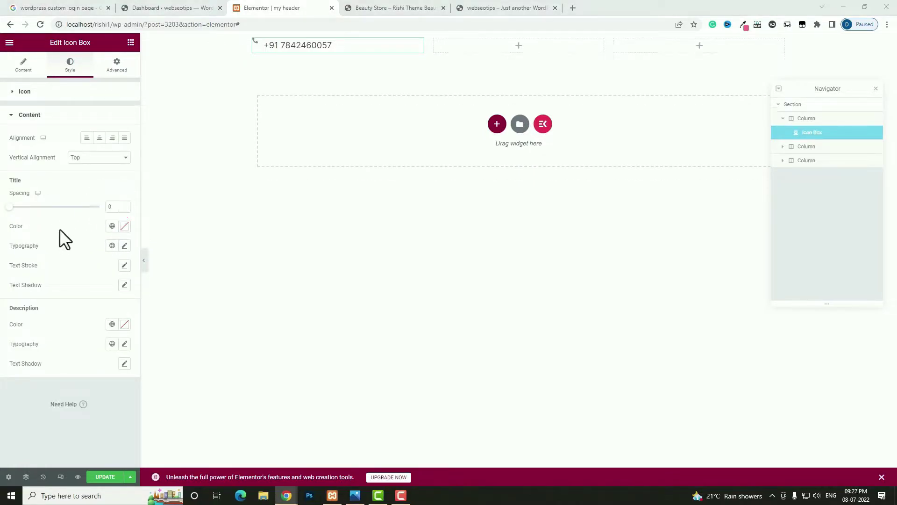
pyautogui.click(124, 245)
pyautogui.click(107, 315)
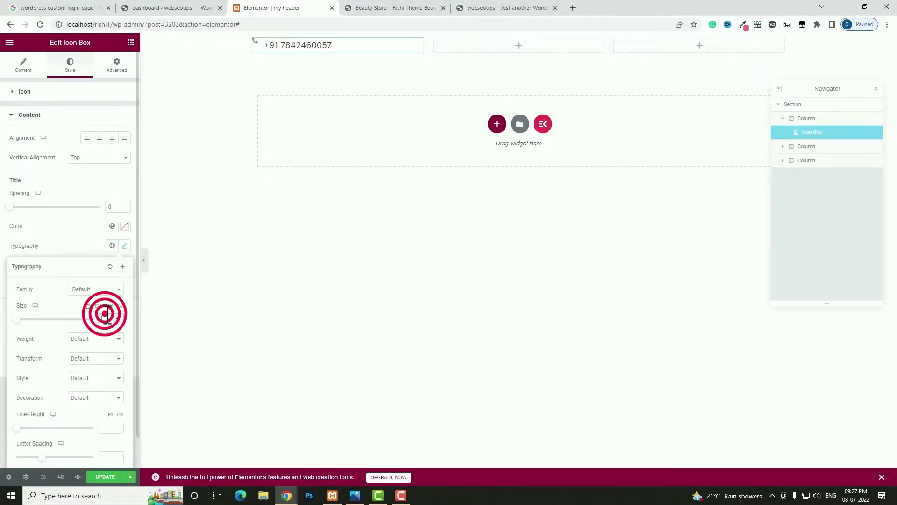
pyautogui.write('14')
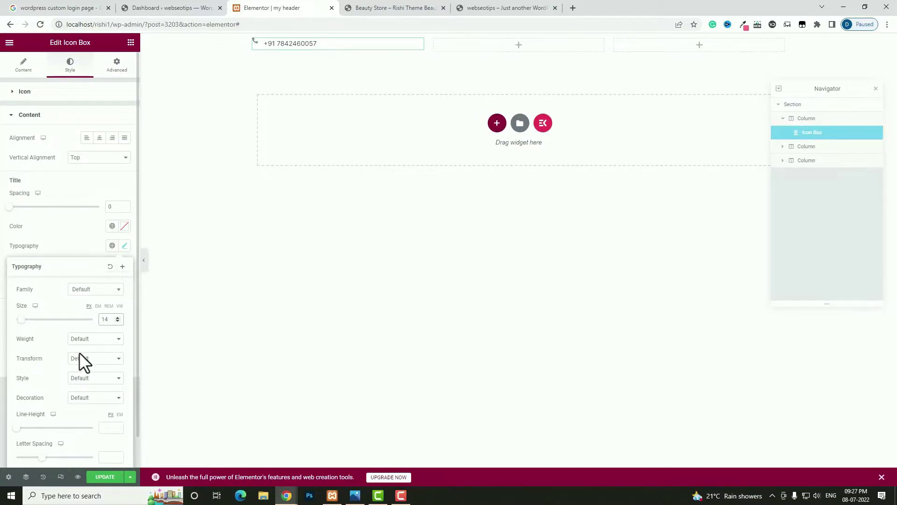
pyautogui.click(16, 428)
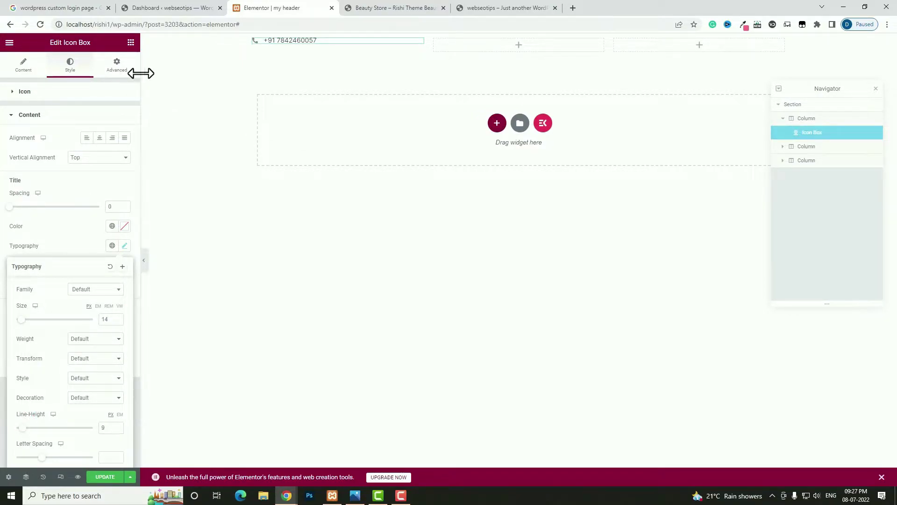
pyautogui.click(122, 69)
pyautogui.click(93, 189)
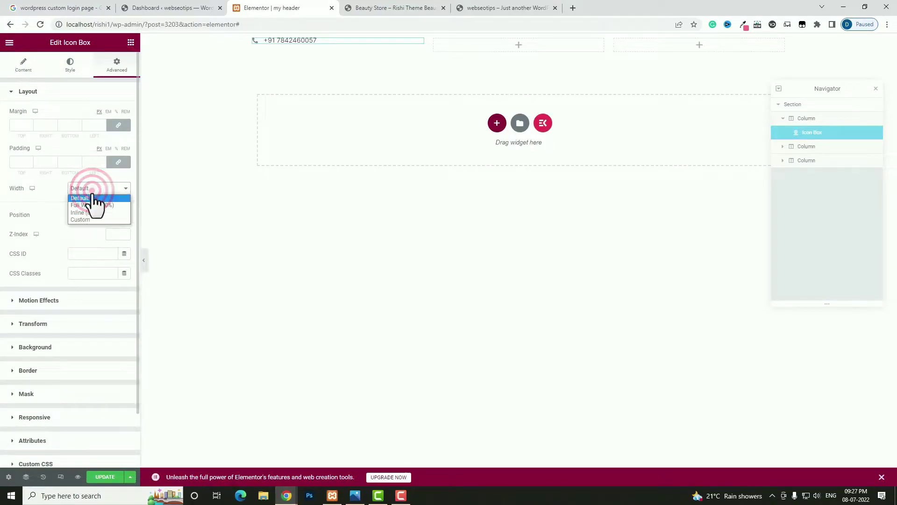
# - Make the phone box Inline (auto) width, duplicate it, and give the copy a separate 15px left margin
pyautogui.click(91, 213)
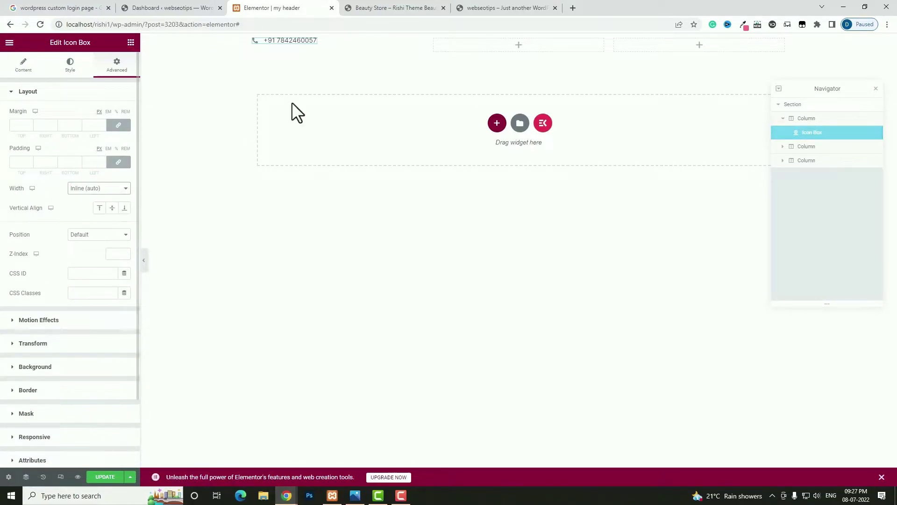
pyautogui.rightClick(302, 40)
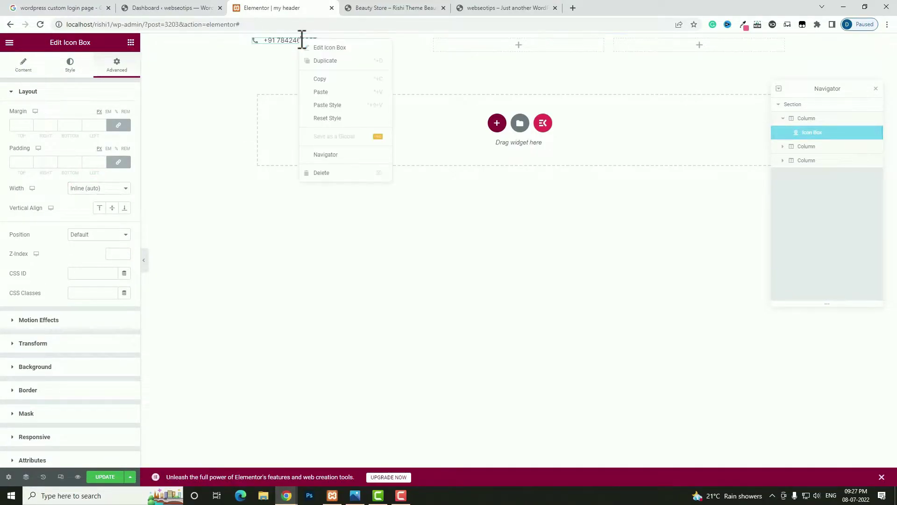
pyautogui.click(332, 62)
pyautogui.click(376, 44)
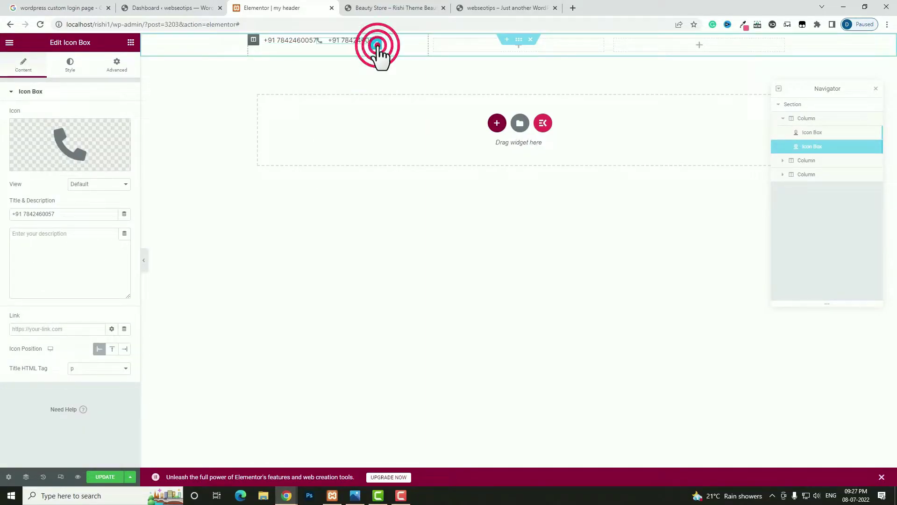
pyautogui.click(117, 65)
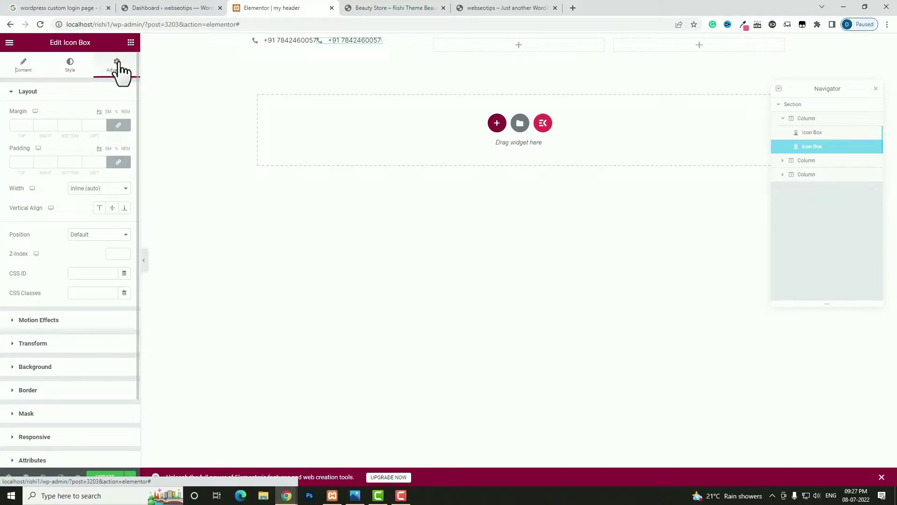
pyautogui.click(118, 126)
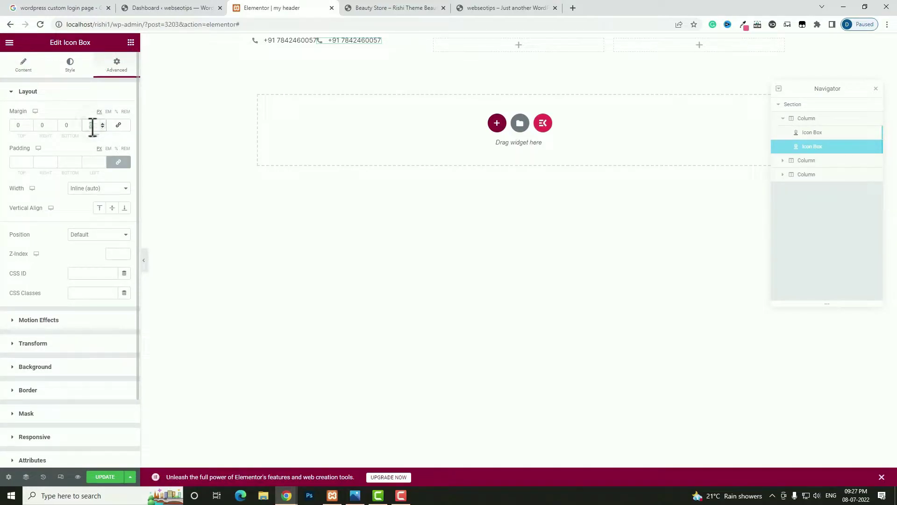
# - Change the copy's icon to an envelope and paste the contact e-mail address into its title
pyautogui.click(22, 63)
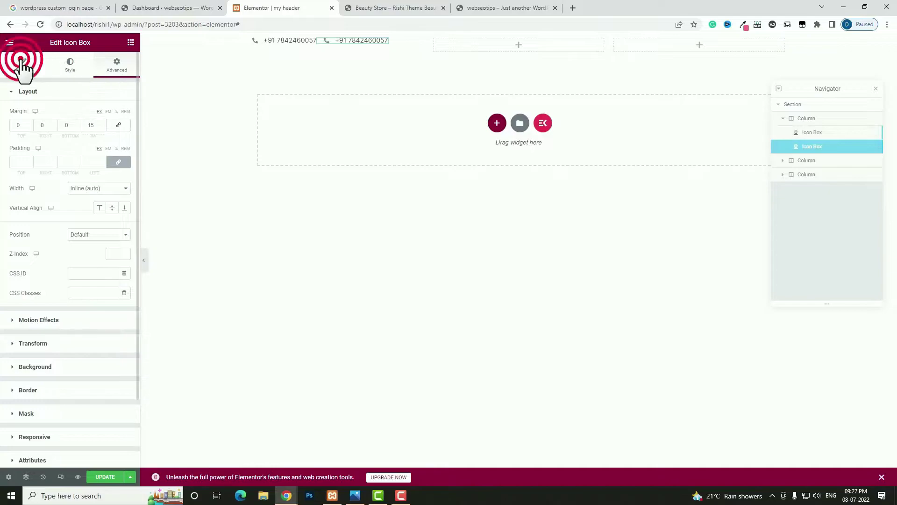
pyautogui.click(45, 136)
pyautogui.click(406, 117)
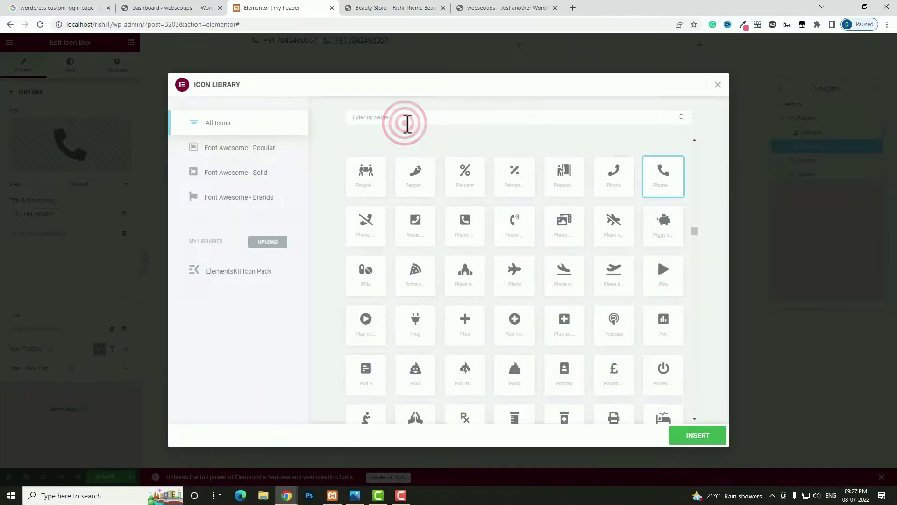
pyautogui.write('env')
pyautogui.click(370, 175)
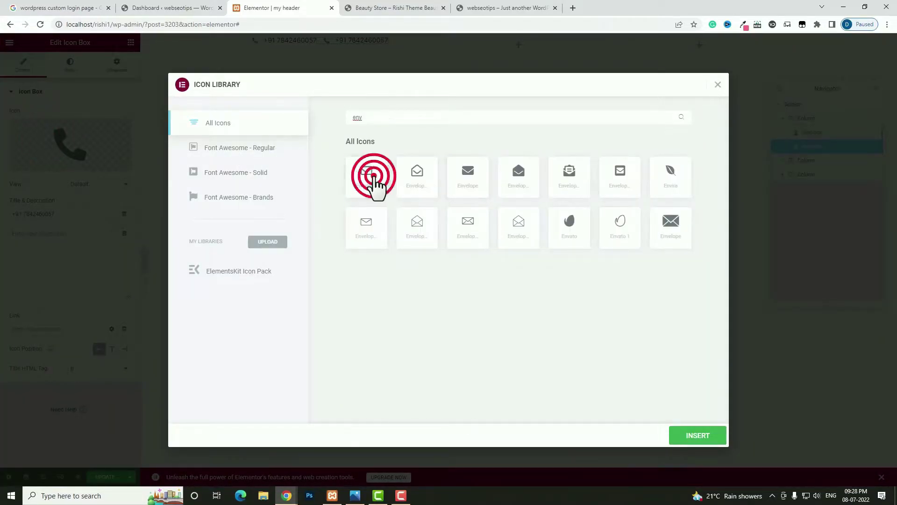
pyautogui.click(688, 438)
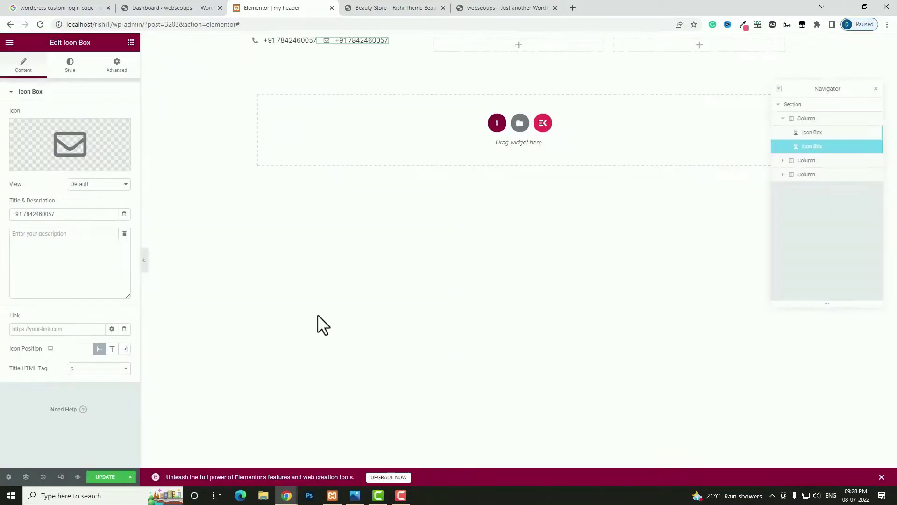
pyautogui.moveTo(84, 214); pyautogui.dragTo(3, 213)
pyautogui.hotkey('ctrl', 'v')
pyautogui.rightClick(384, 45)
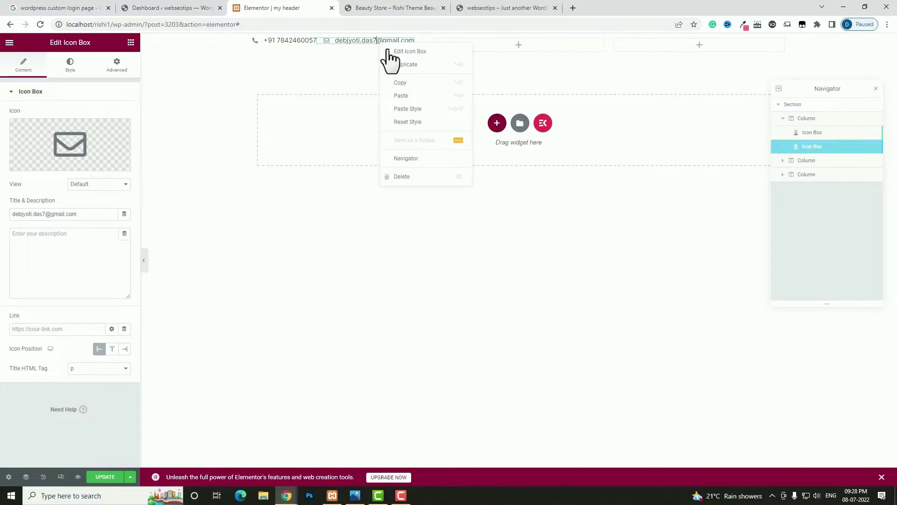
# - Copy the e-mail icon box and paste it into the empty second column
pyautogui.click(397, 82)
pyautogui.rightClick(483, 42)
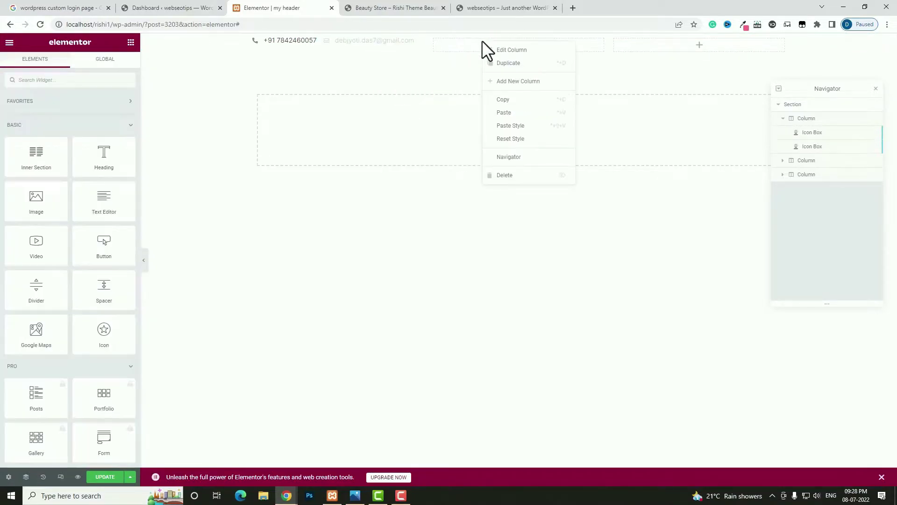
pyautogui.click(505, 113)
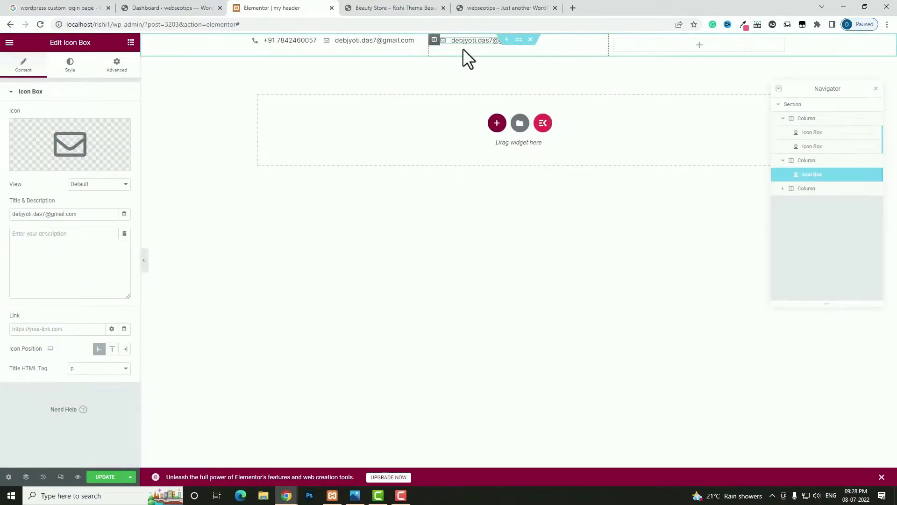
pyautogui.click(463, 41)
# - Switch the pasted box's icon to a map marker and paste the street address into its title
pyautogui.click(69, 136)
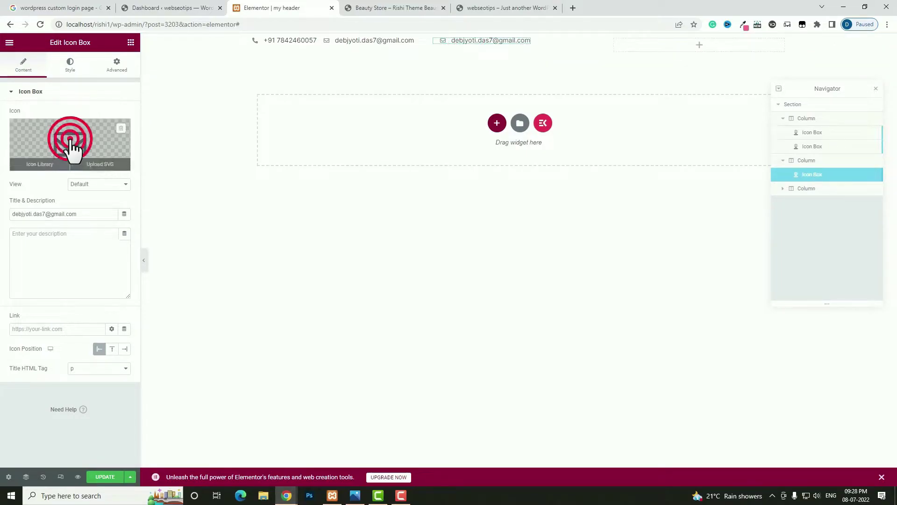
pyautogui.click(466, 121)
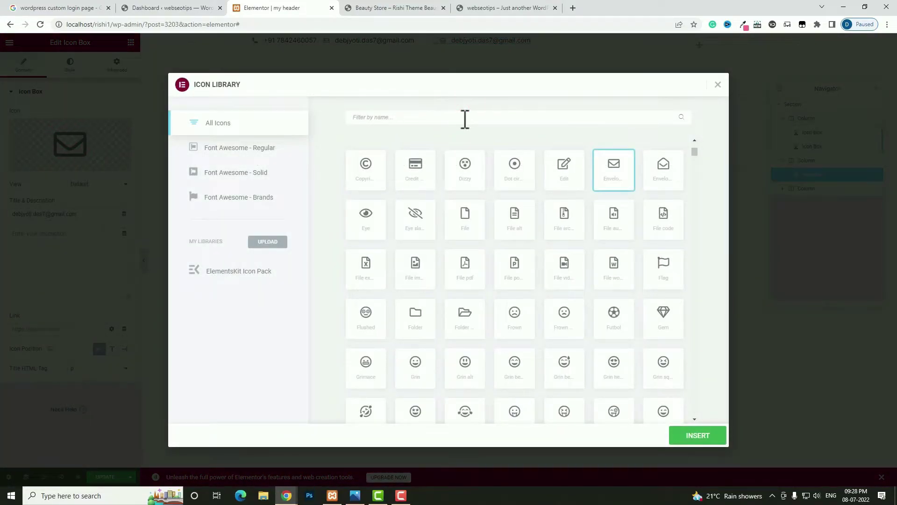
pyautogui.write('map')
pyautogui.click(615, 174)
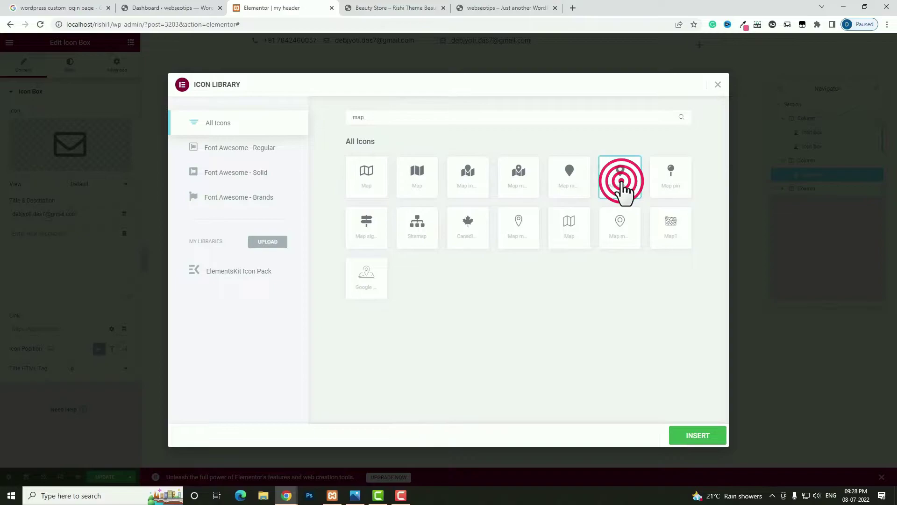
pyautogui.click(699, 435)
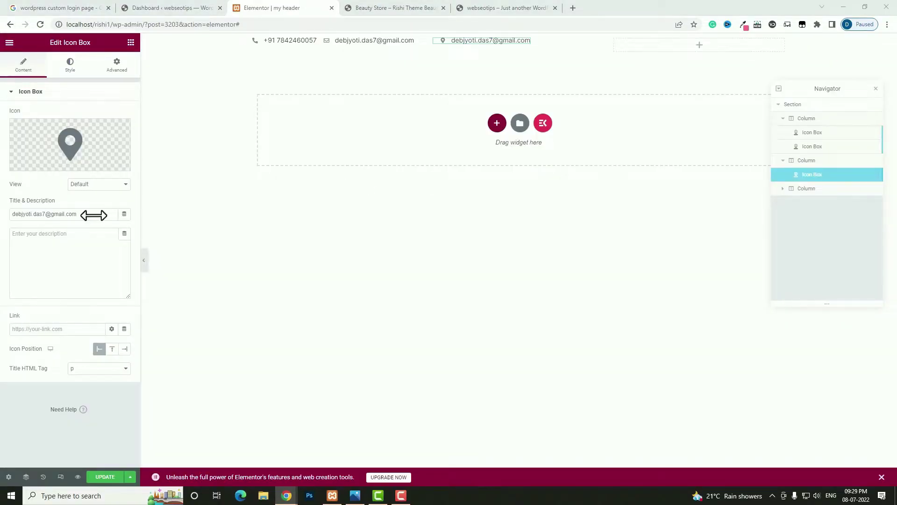
pyautogui.tripleClick(98, 215)
pyautogui.hotkey('ctrl', 'v')
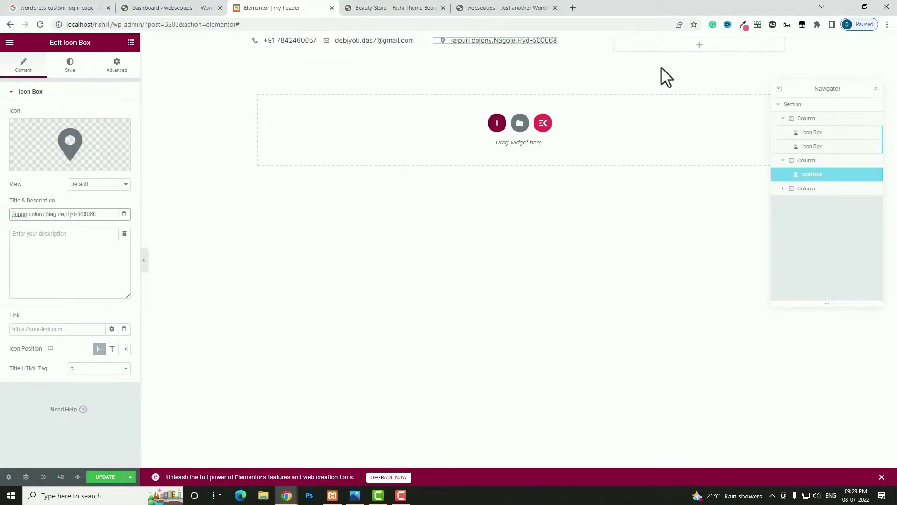
pyautogui.click(699, 45)
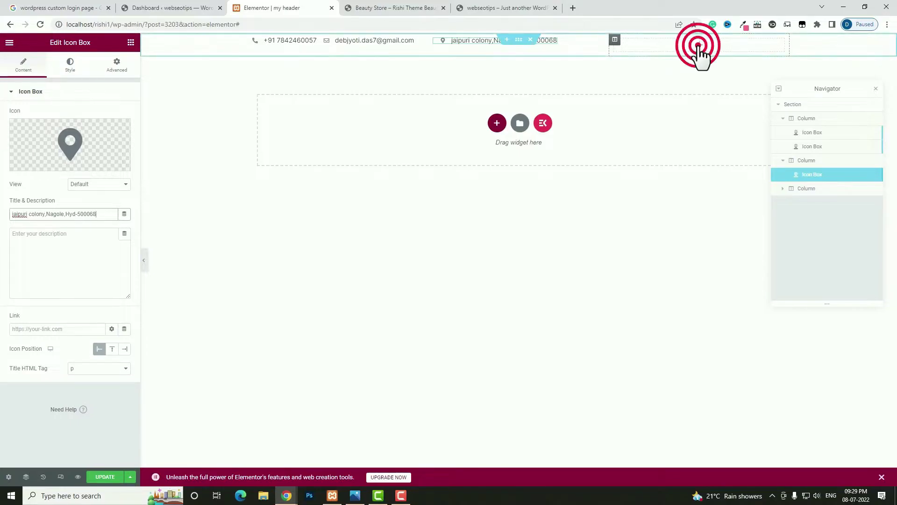
pyautogui.click(36, 80)
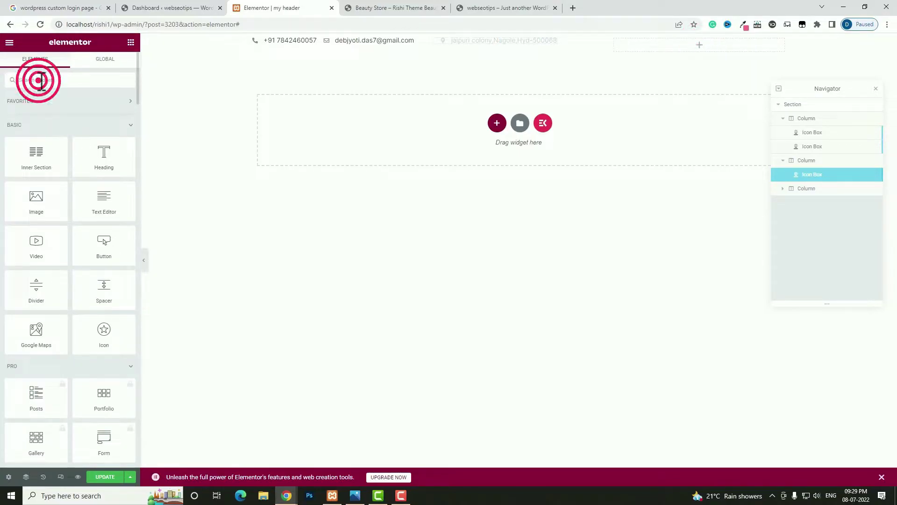
# - Place a Social Icons widget in the third column and review its Facebook, Twitter and YouTube items
pyautogui.write('sc')
pyautogui.moveTo(36, 112); pyautogui.dragTo(673, 51)
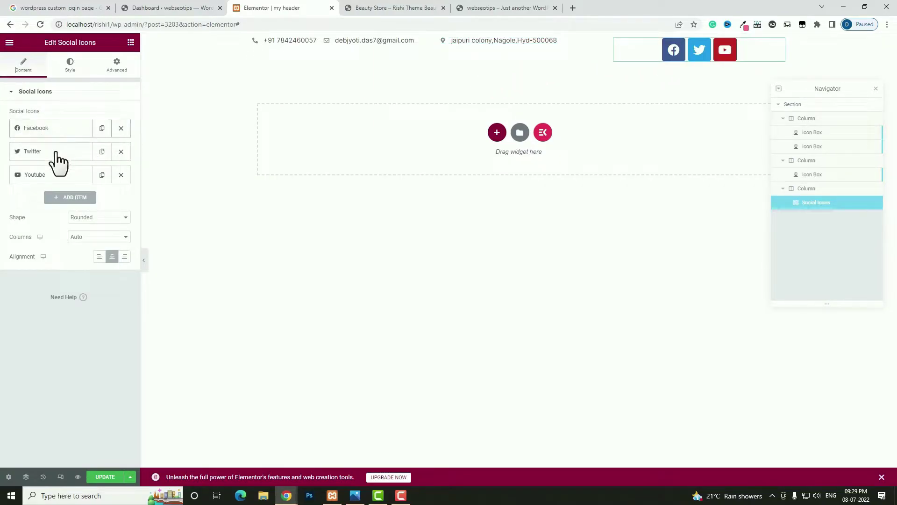
pyautogui.click(47, 130)
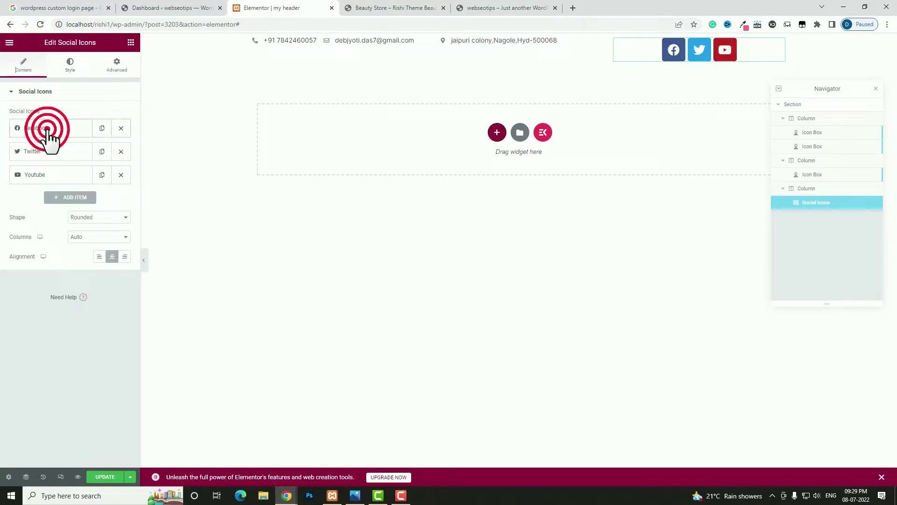
pyautogui.click(40, 225)
pyautogui.click(48, 128)
pyautogui.click(48, 151)
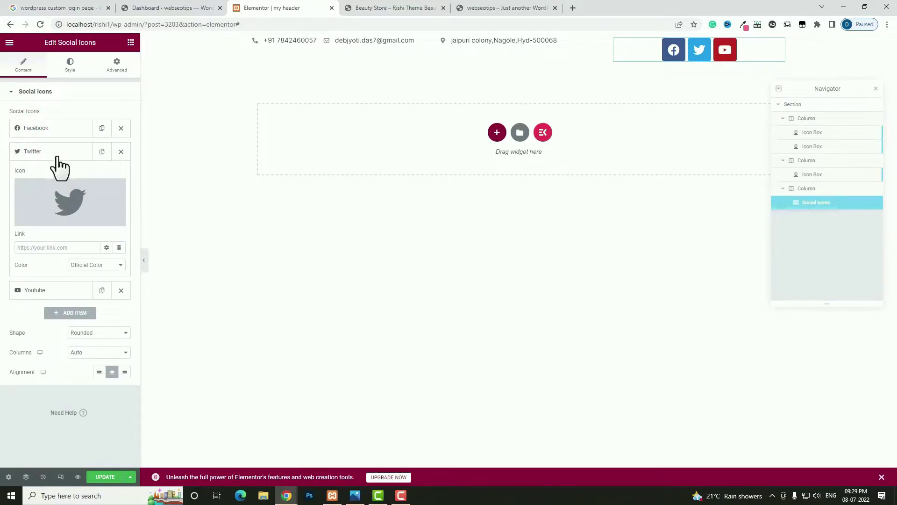
pyautogui.click(55, 151)
pyautogui.click(48, 174)
pyautogui.click(33, 271)
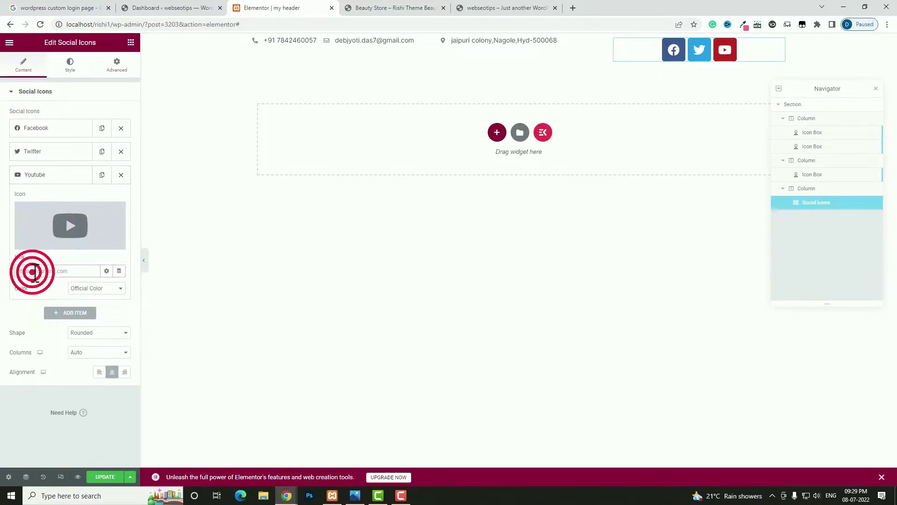
pyautogui.click(54, 176)
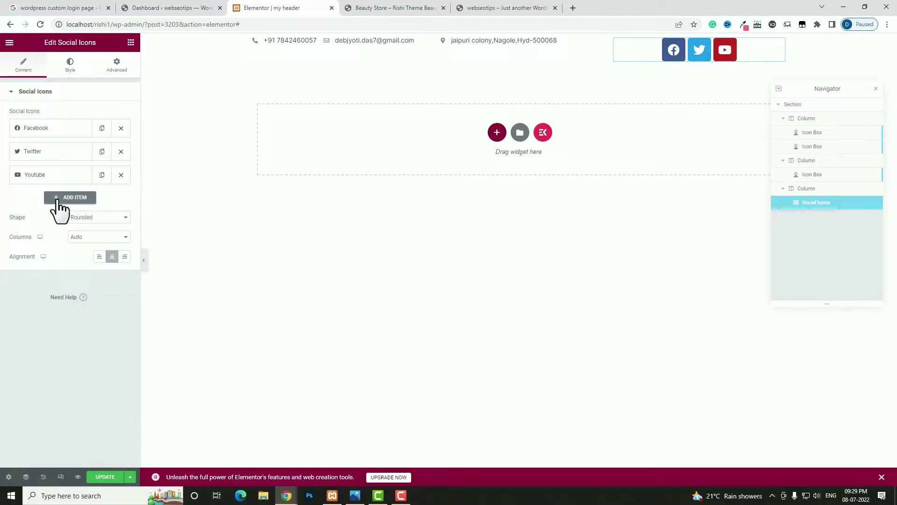
# - Add a fourth social item using the Instagram icon
pyautogui.click(57, 198)
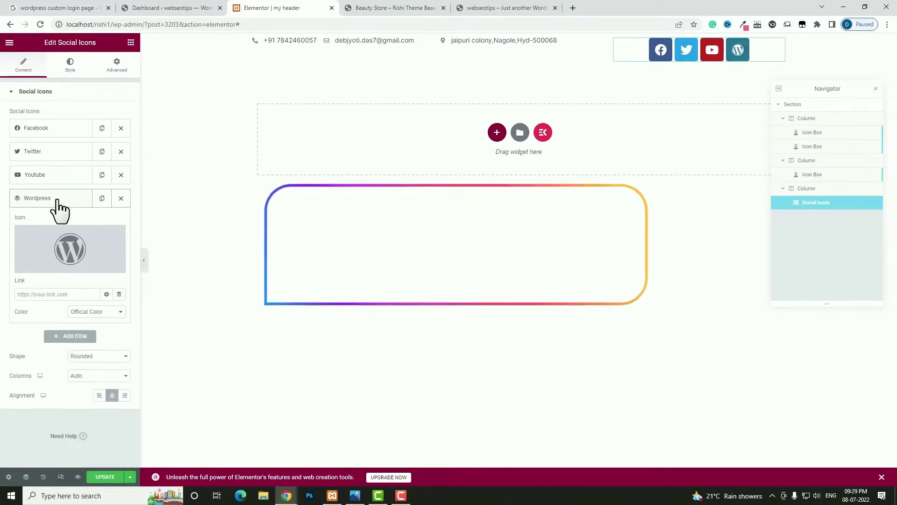
pyautogui.click(60, 239)
pyautogui.click(406, 120)
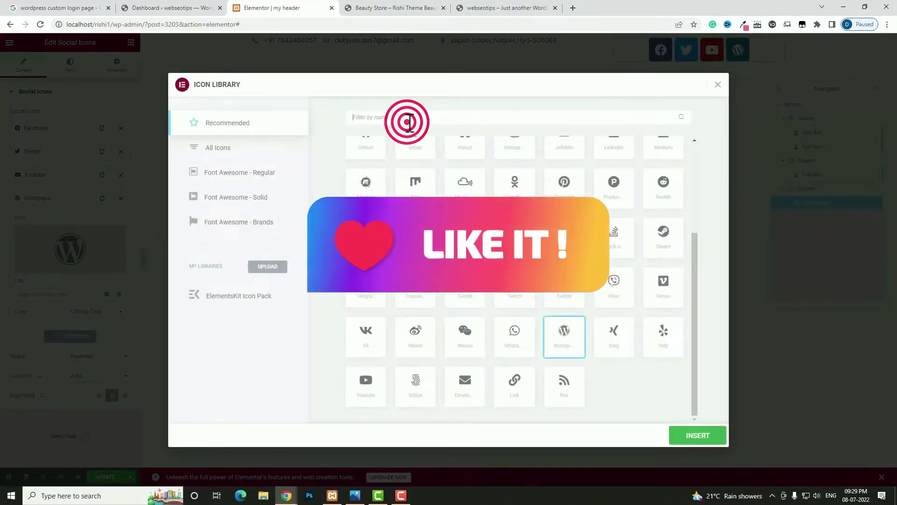
pyautogui.write('ins')
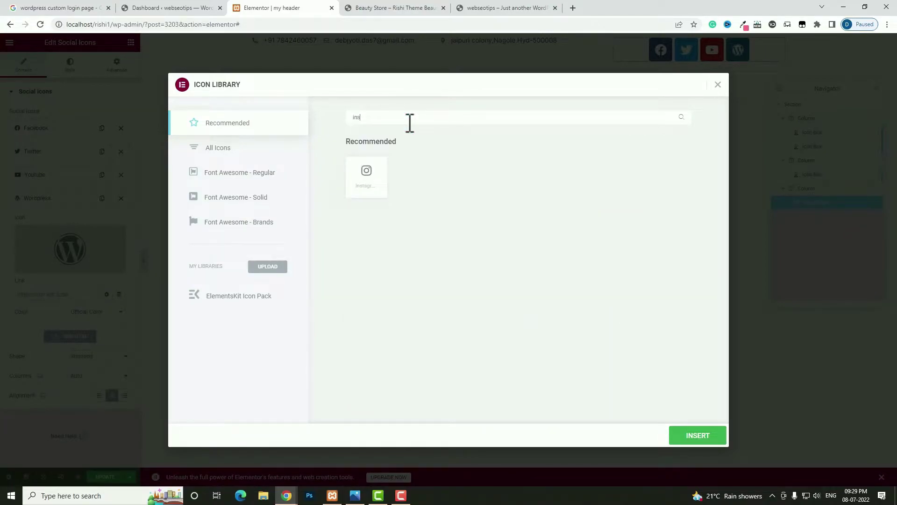
pyautogui.click(364, 178)
pyautogui.click(704, 437)
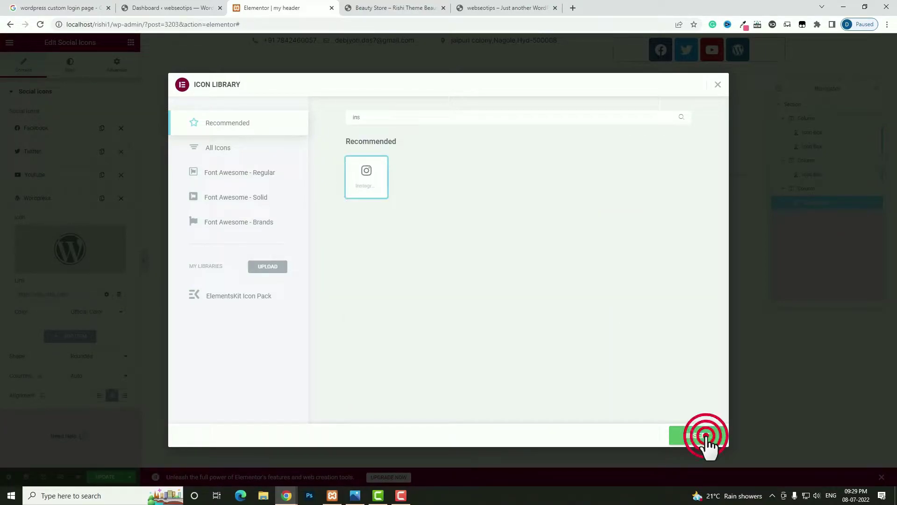
pyautogui.click(84, 295)
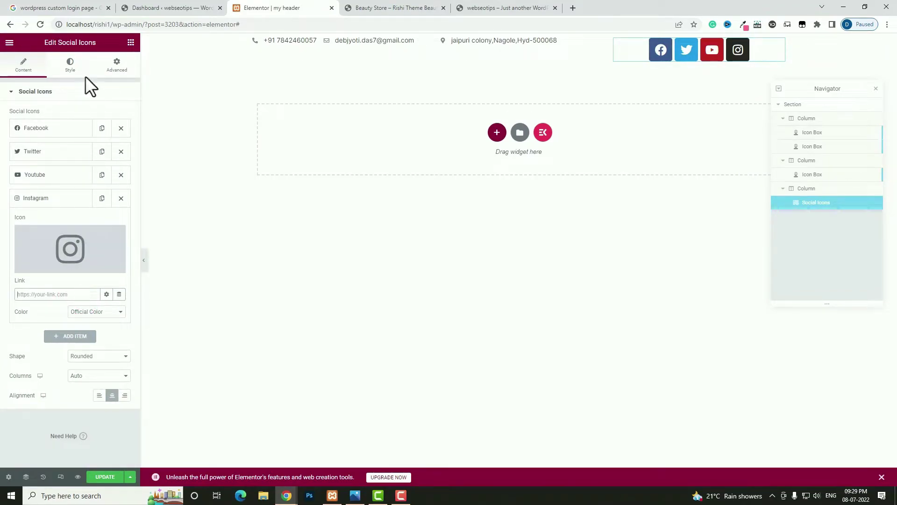
pyautogui.click(70, 66)
# - Give the social icons a custom black primary colour and size 9, then select the Spacing value
pyautogui.click(86, 117)
pyautogui.click(85, 131)
pyautogui.click(124, 135)
pyautogui.moveTo(94, 187); pyautogui.dragTo(18, 248)
pyautogui.click(103, 261)
pyautogui.click(115, 186)
pyautogui.write('9')
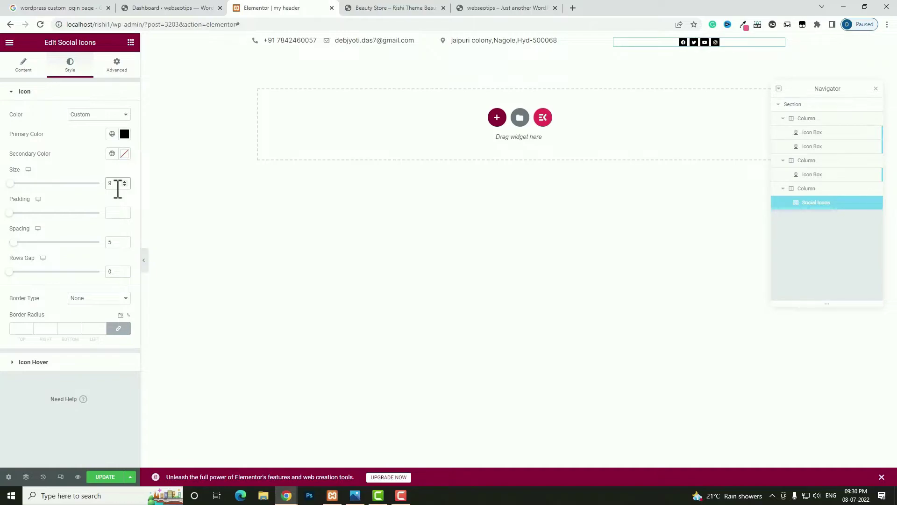
pyautogui.doubleClick(112, 243)
# - Set the contact bar section's Vertical Align to Middle
pyautogui.moveTo(519, 41)
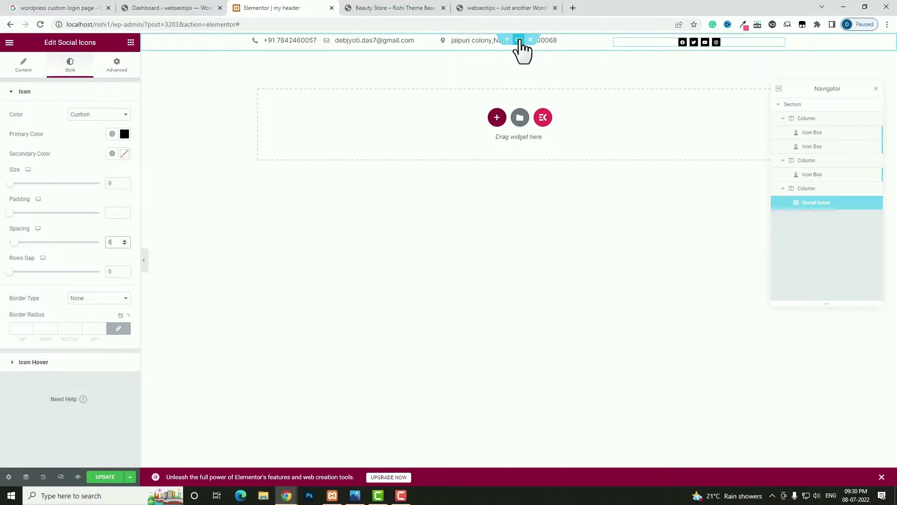
pyautogui.click(518, 41)
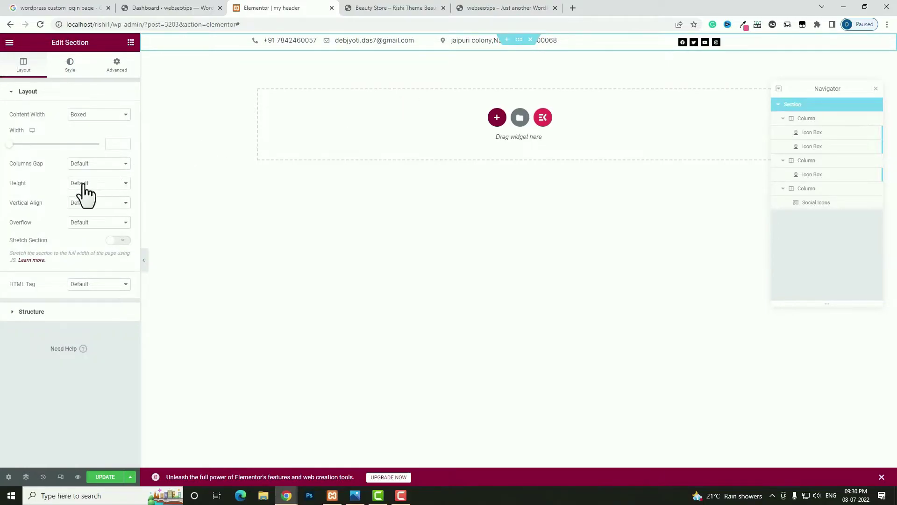
pyautogui.click(107, 206)
pyautogui.click(84, 225)
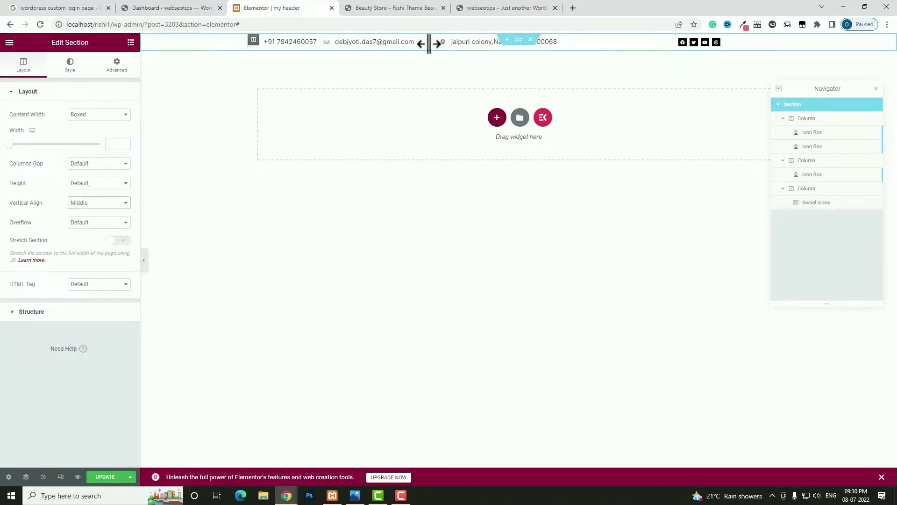
# - Give the section a gradient background from semi-transparent yellow to white #FFFFFF
pyautogui.click(80, 69)
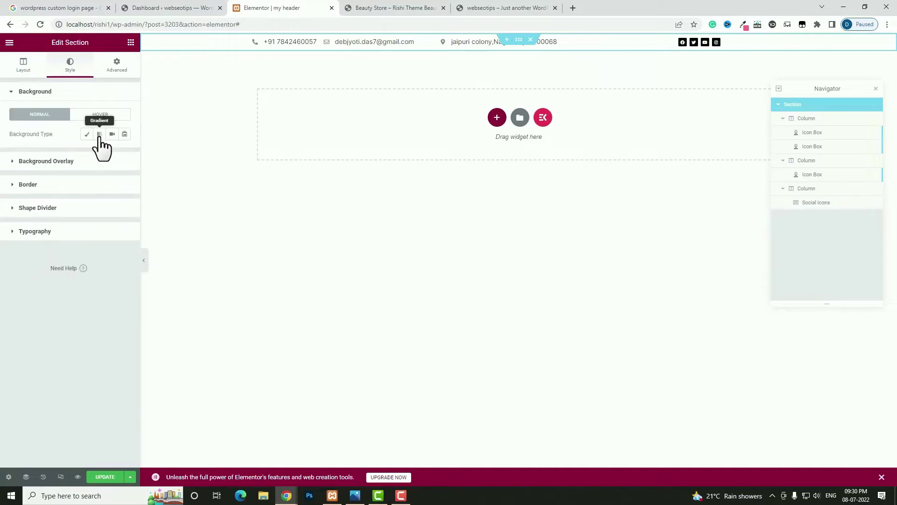
pyautogui.click(100, 134)
pyautogui.click(124, 153)
pyautogui.click(34, 273)
pyautogui.moveTo(120, 284); pyautogui.dragTo(48, 285)
pyautogui.click(124, 152)
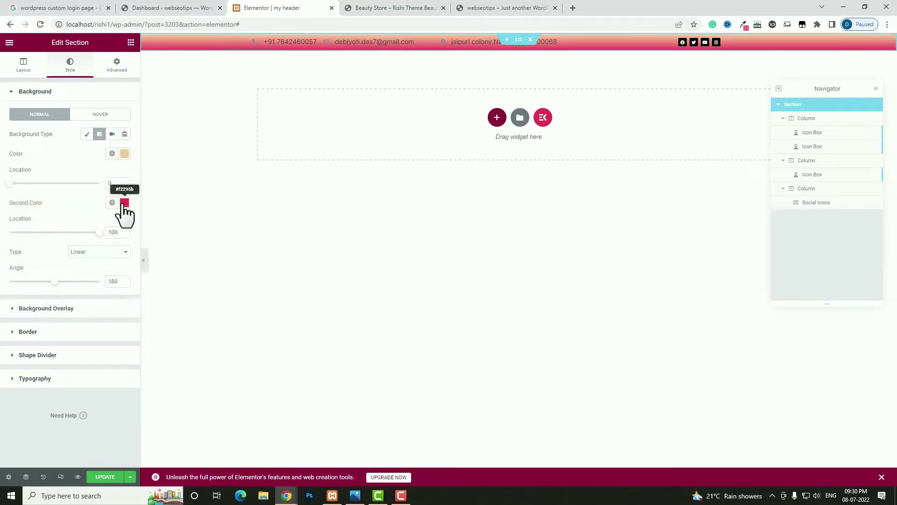
pyautogui.click(123, 202)
pyautogui.moveTo(70, 268); pyautogui.dragTo(17, 237)
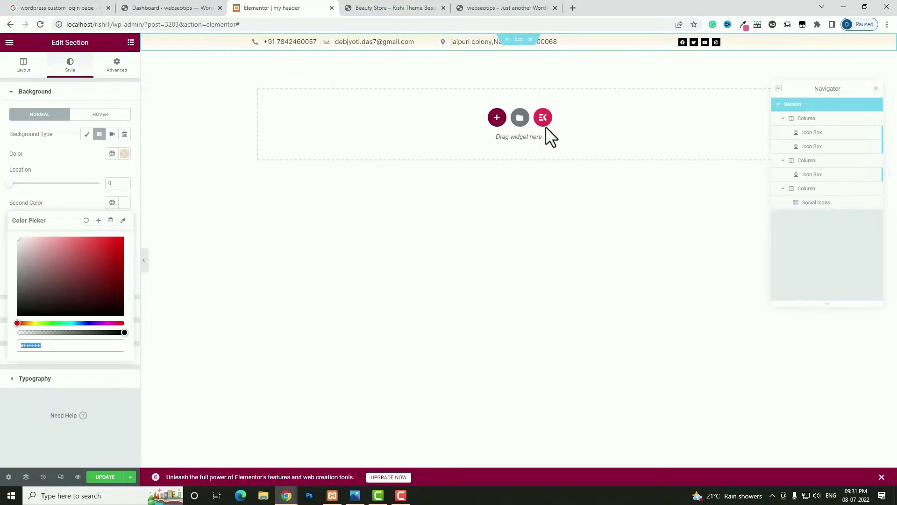
pyautogui.click(497, 118)
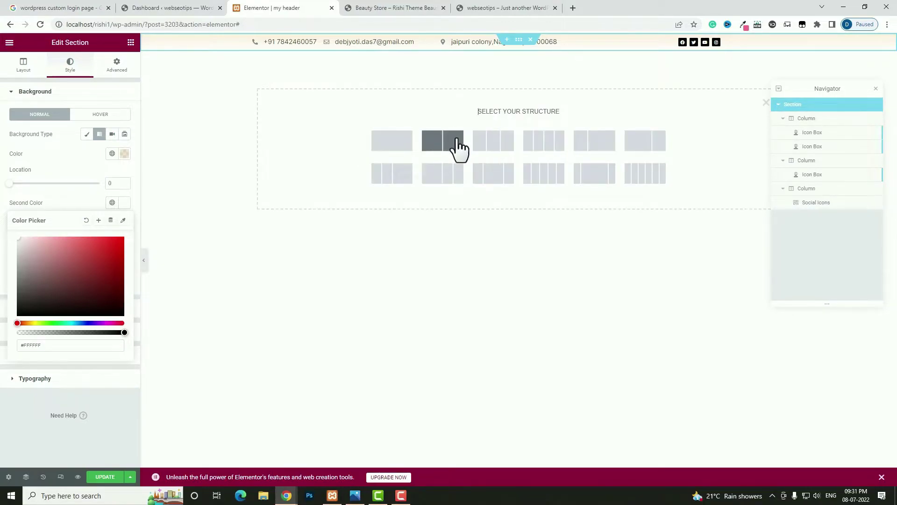
# - Add a two-column section with a narrower left column holding the Webseotips logo image
pyautogui.click(457, 143)
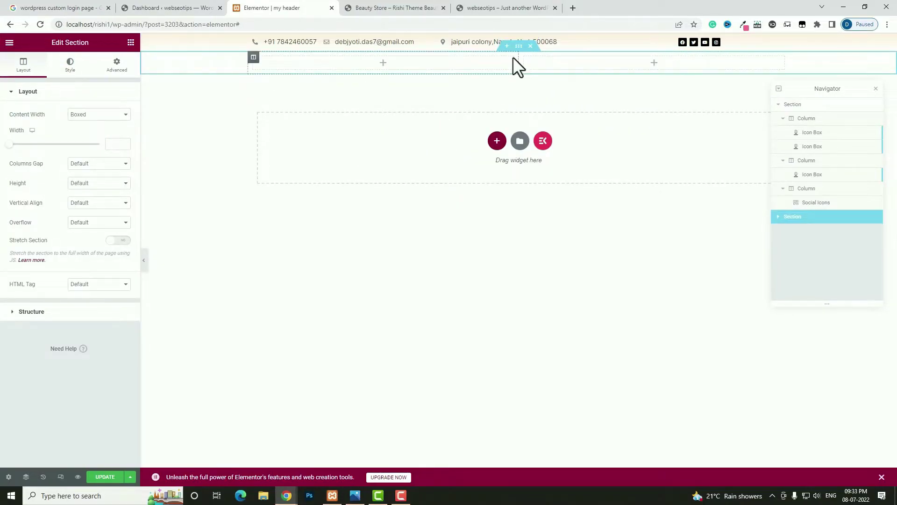
pyautogui.moveTo(519, 62); pyautogui.dragTo(412, 71)
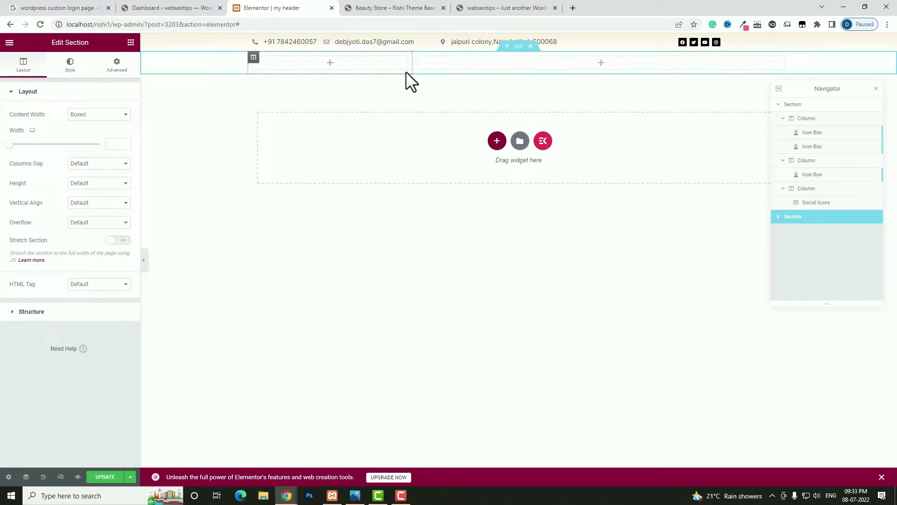
pyautogui.click(330, 63)
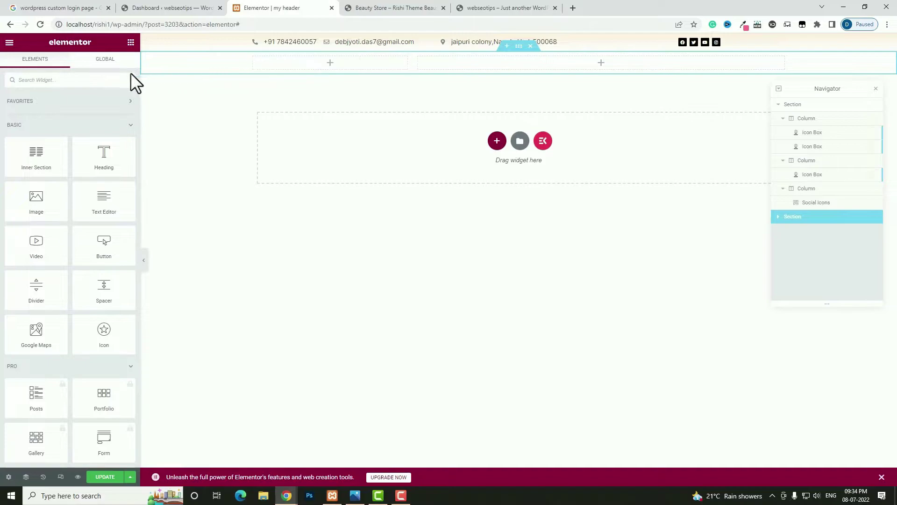
pyautogui.write('image')
pyautogui.moveTo(52, 118); pyautogui.dragTo(291, 60)
pyautogui.click(84, 152)
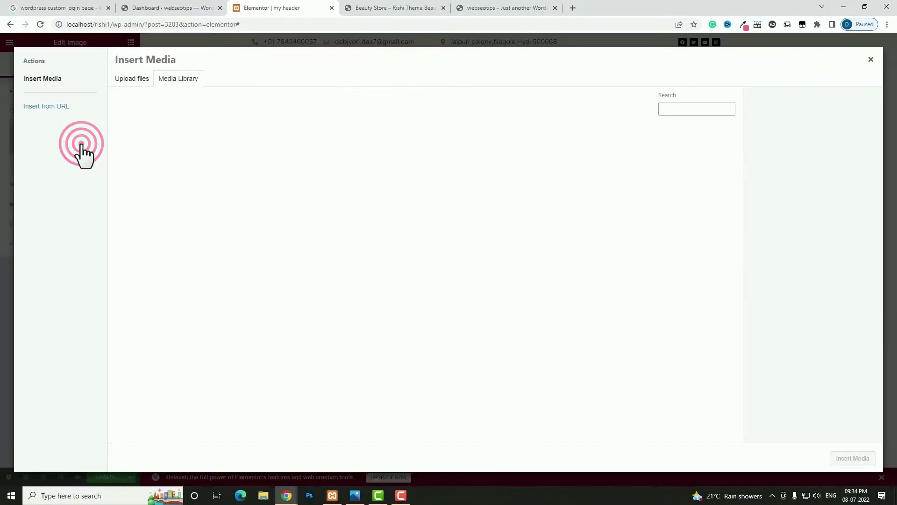
pyautogui.click(291, 160)
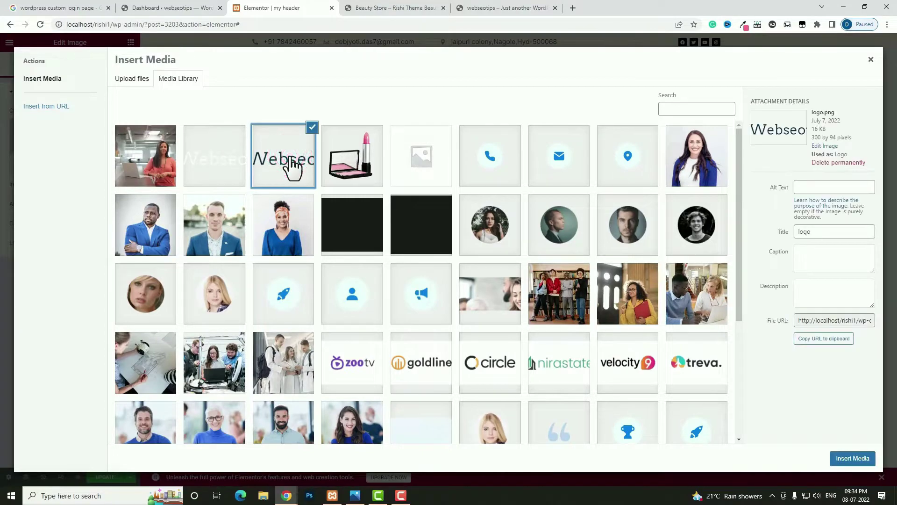
pyautogui.click(840, 459)
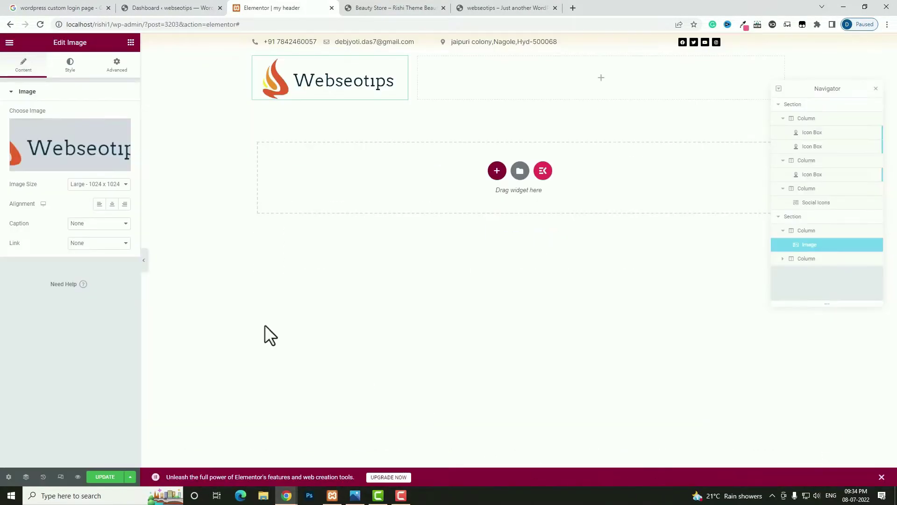
pyautogui.click(100, 204)
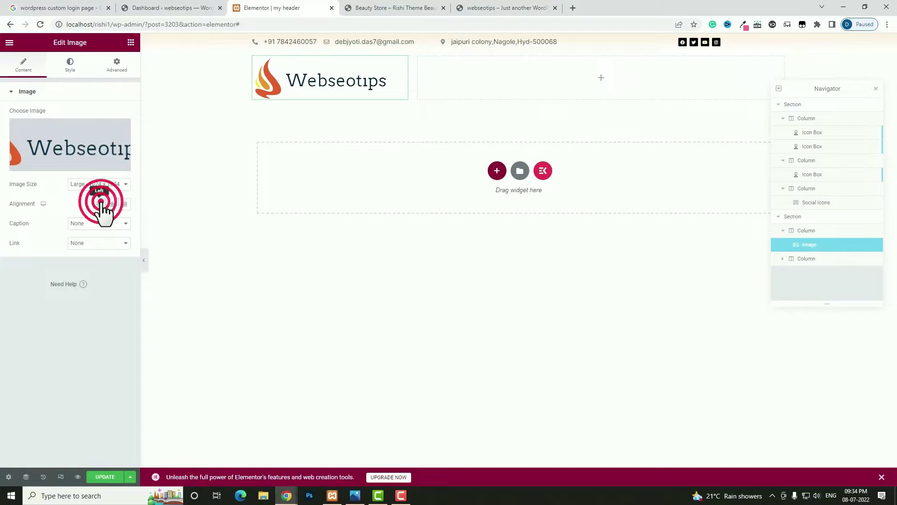
pyautogui.click(105, 242)
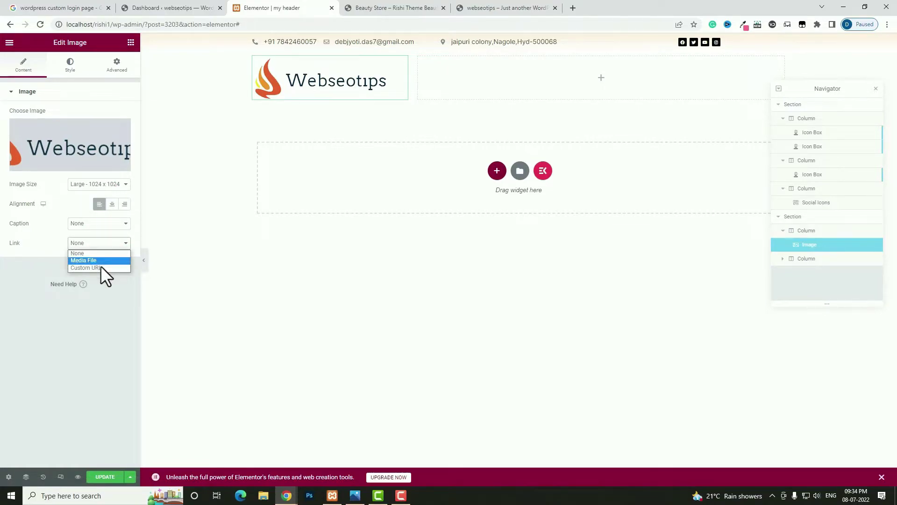
pyautogui.click(100, 267)
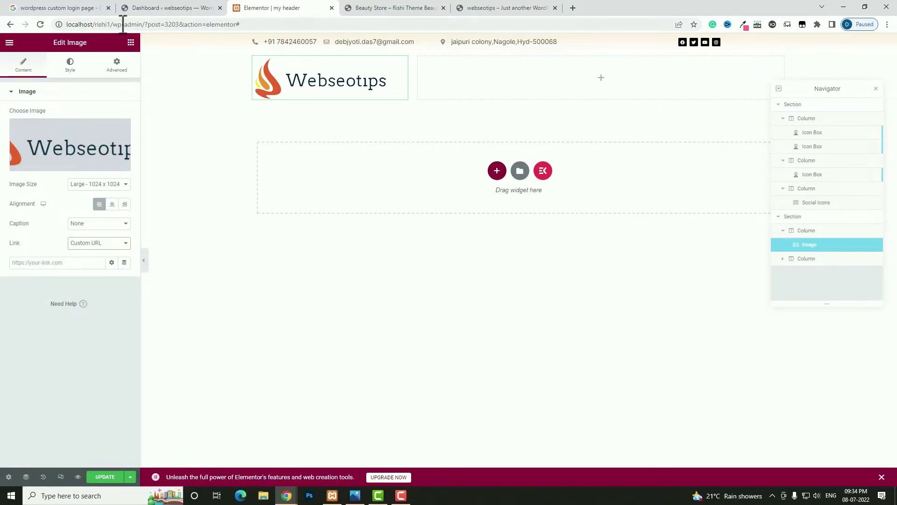
pyautogui.moveTo(111, 24); pyautogui.dragTo(42, 20)
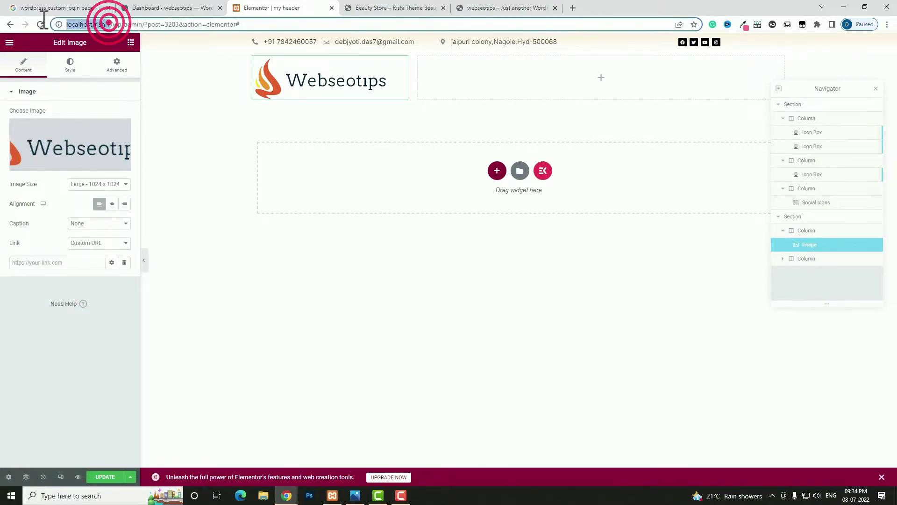
pyautogui.click(37, 262)
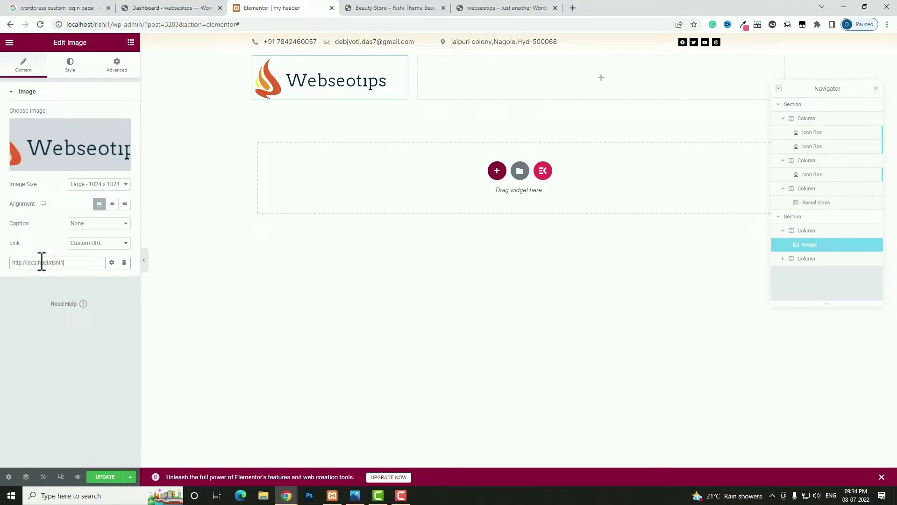
pyautogui.click(67, 65)
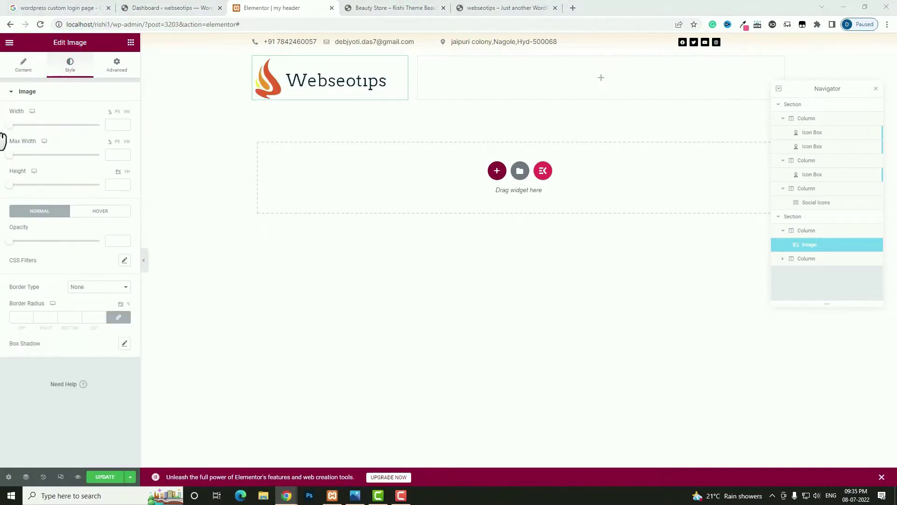
pyautogui.click(120, 125)
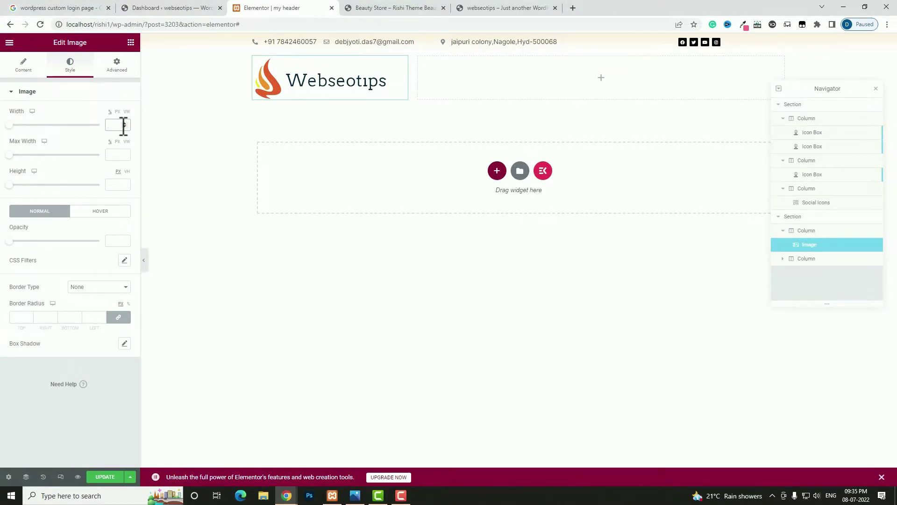
pyautogui.click(254, 56)
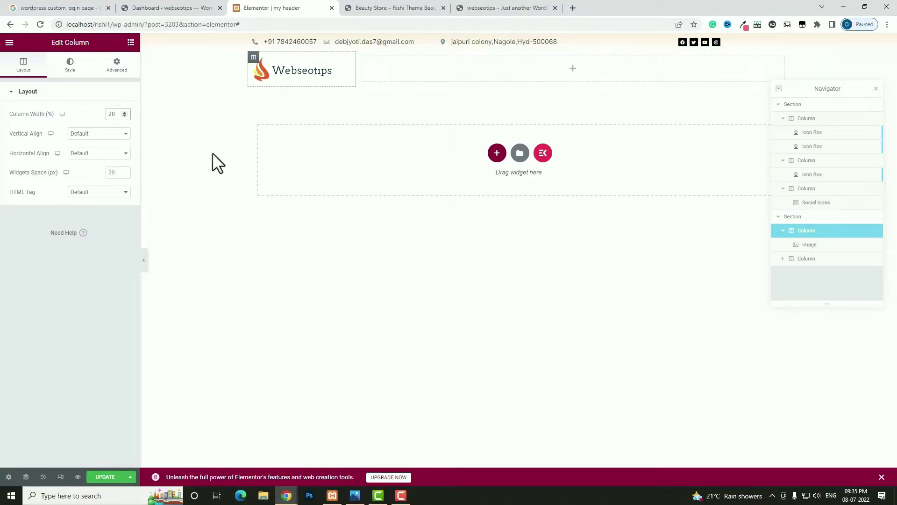
# - Place an ElementsKit Nav Menu in the empty column showing the main menu, positioned Right
pyautogui.click(573, 68)
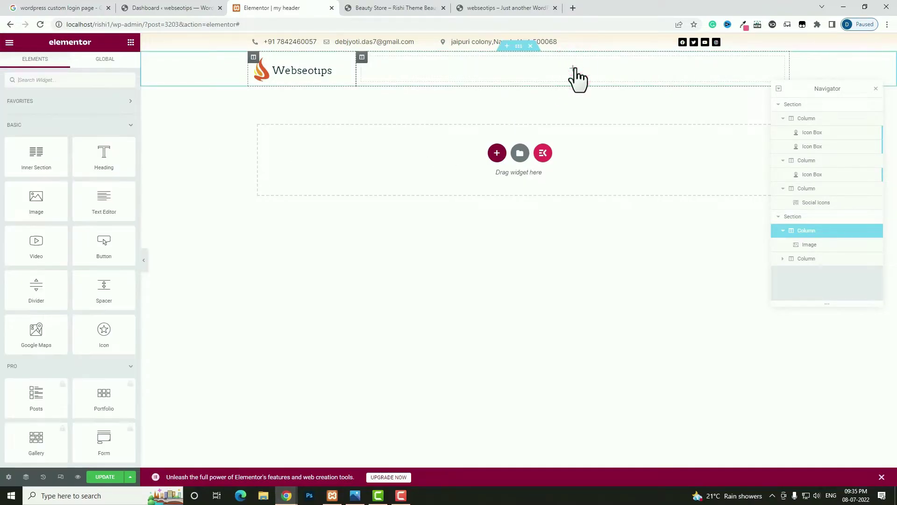
pyautogui.click(97, 81)
pyautogui.write('menu')
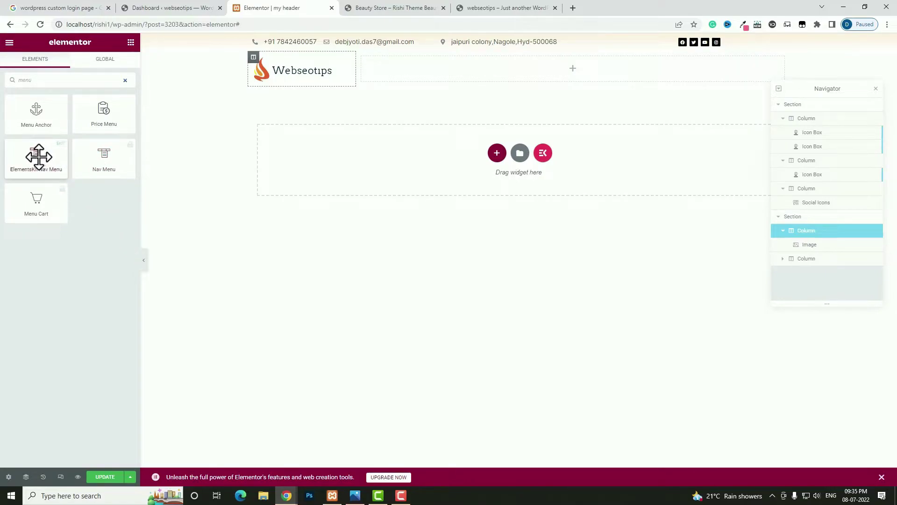
pyautogui.moveTo(37, 158); pyautogui.dragTo(431, 71)
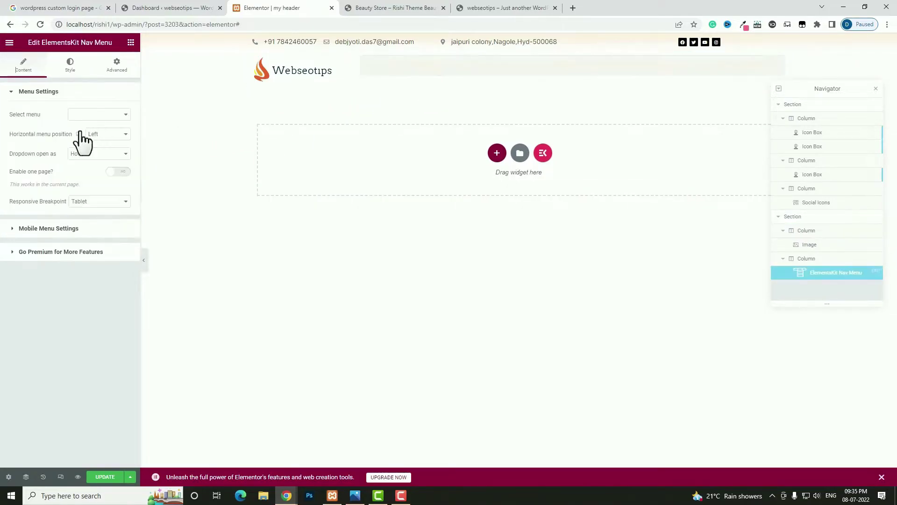
pyautogui.click(119, 115)
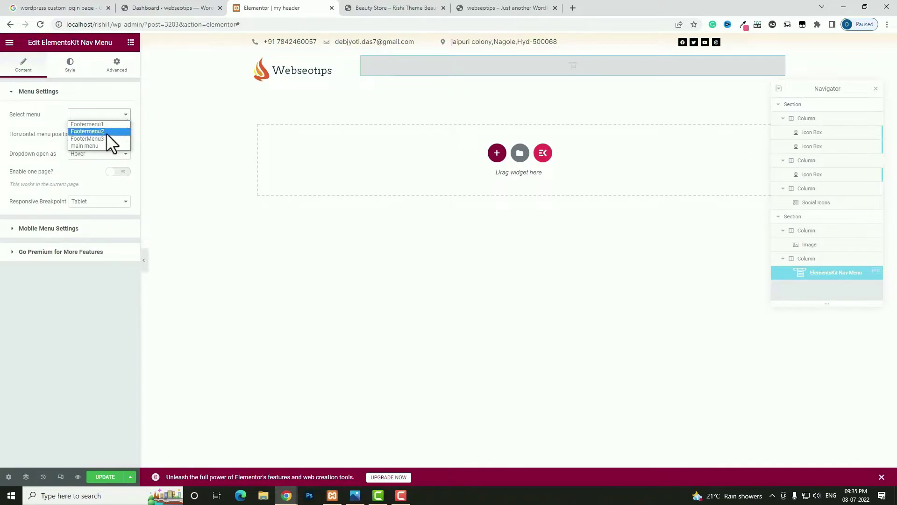
pyautogui.click(101, 145)
pyautogui.click(107, 135)
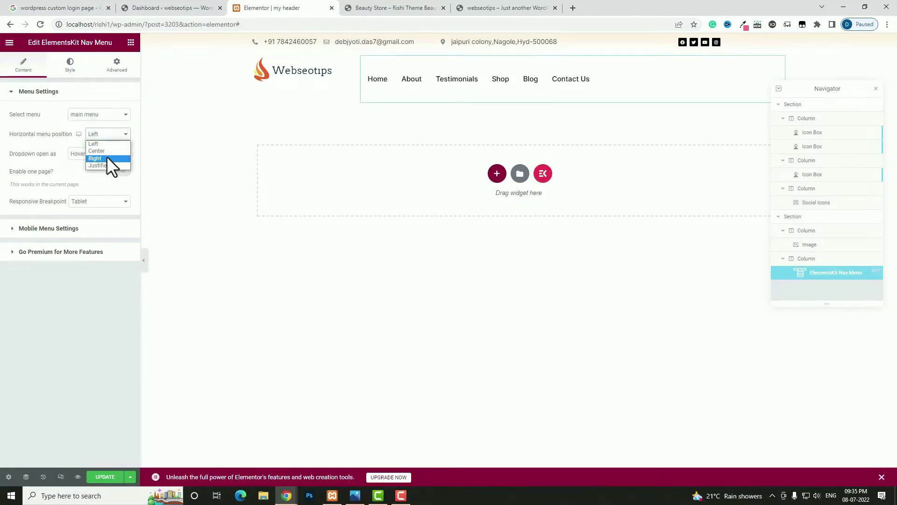
pyautogui.click(107, 158)
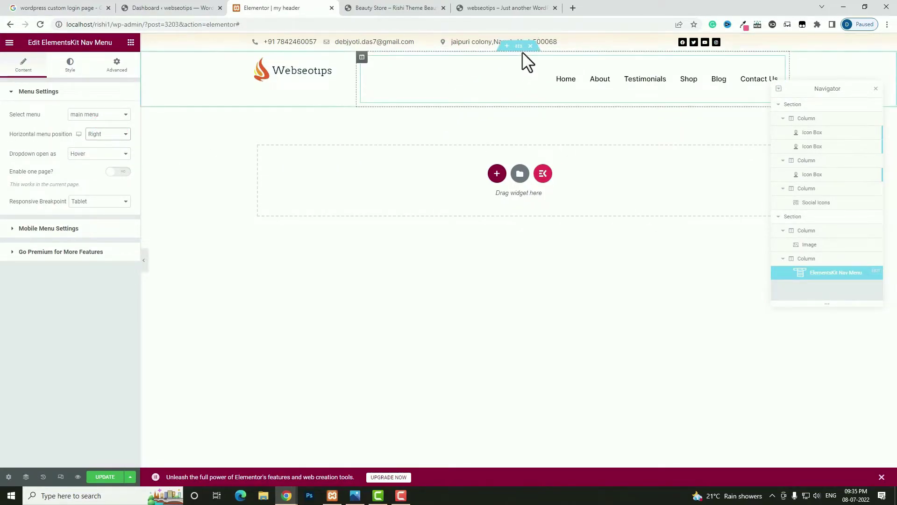
# - Vertically centre the header section and make the nav menu Inline (auto) width, keeping the Tablet breakpoint
pyautogui.click(520, 47)
pyautogui.click(85, 202)
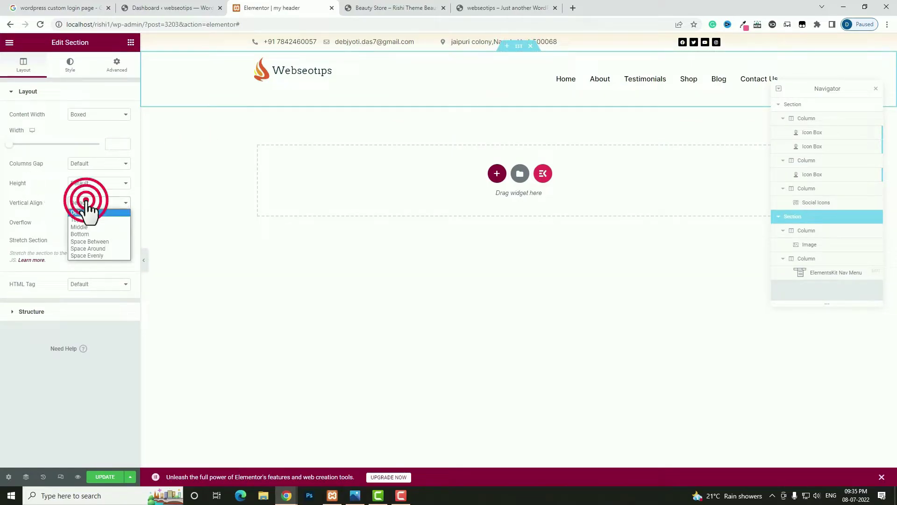
pyautogui.click(83, 226)
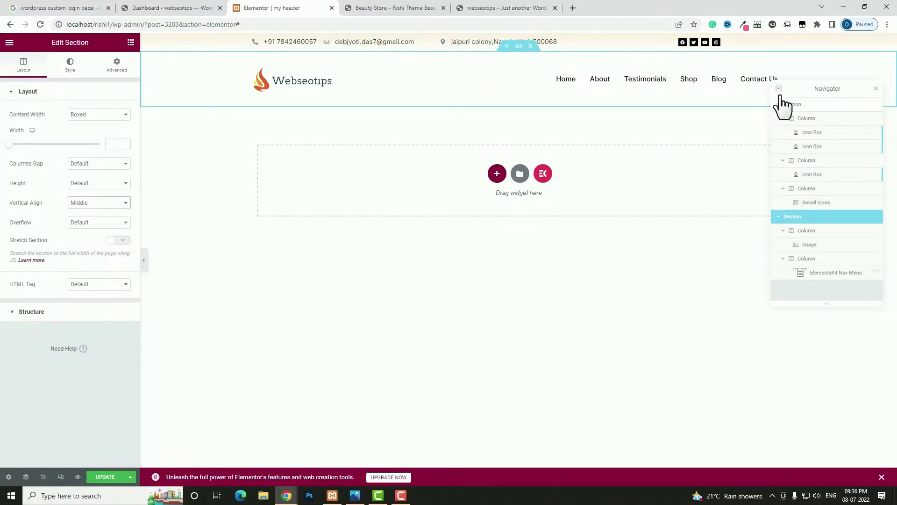
pyautogui.click(777, 63)
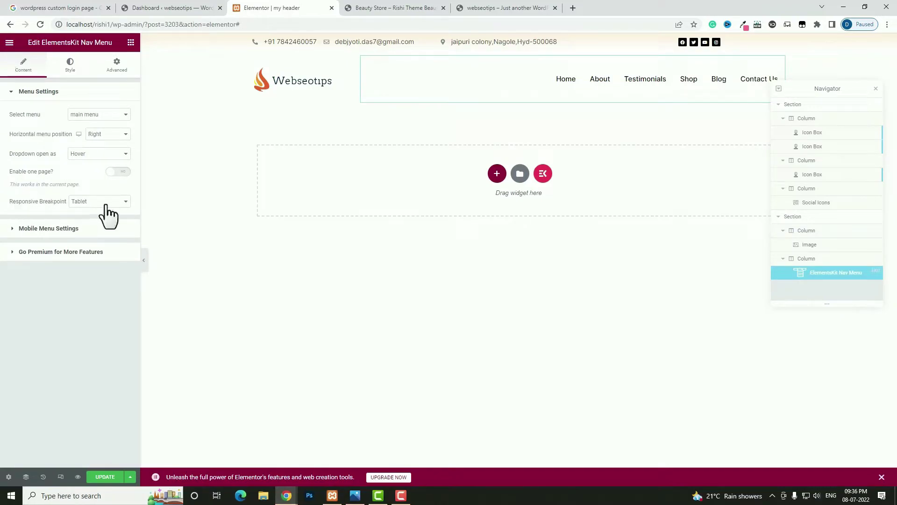
pyautogui.click(105, 201)
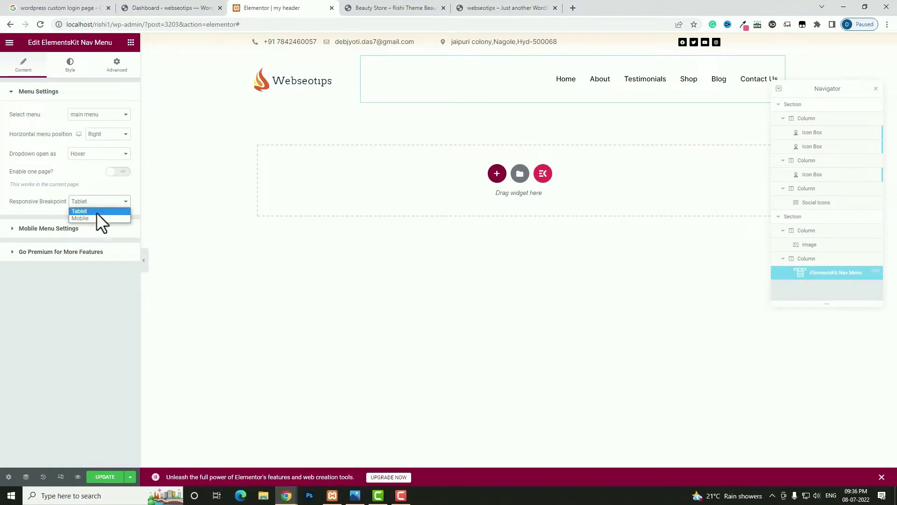
pyautogui.click(101, 212)
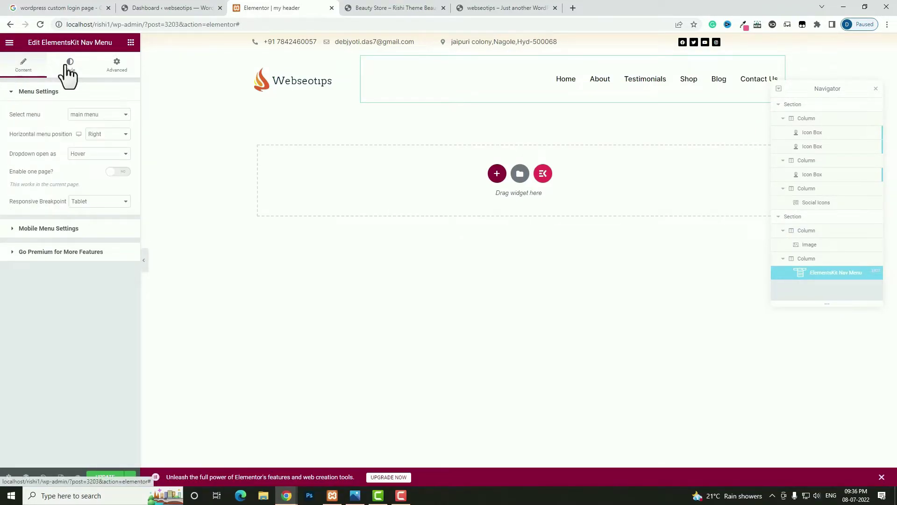
pyautogui.click(115, 70)
pyautogui.click(115, 187)
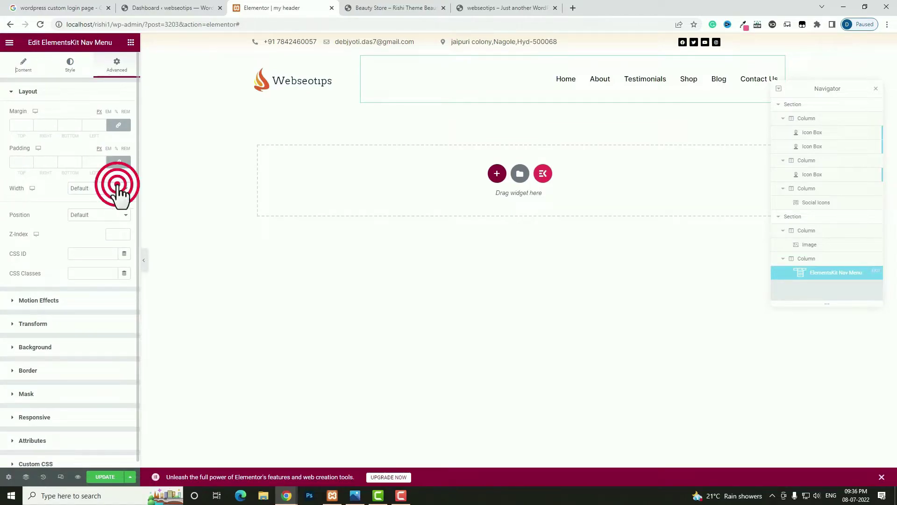
pyautogui.click(114, 205)
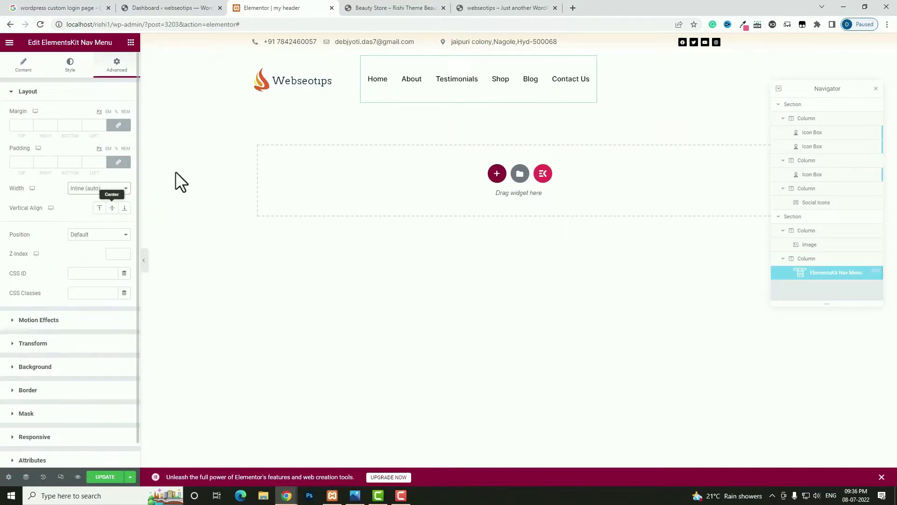
pyautogui.click(131, 42)
# - Add a Header Search widget below the nav menu
pyautogui.click(98, 78)
pyautogui.write('se')
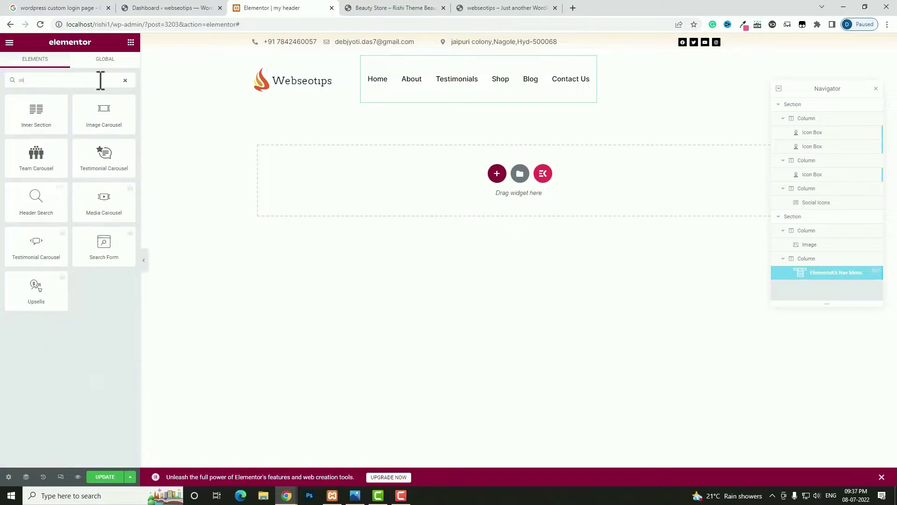
pyautogui.moveTo(42, 206); pyautogui.dragTo(612, 95)
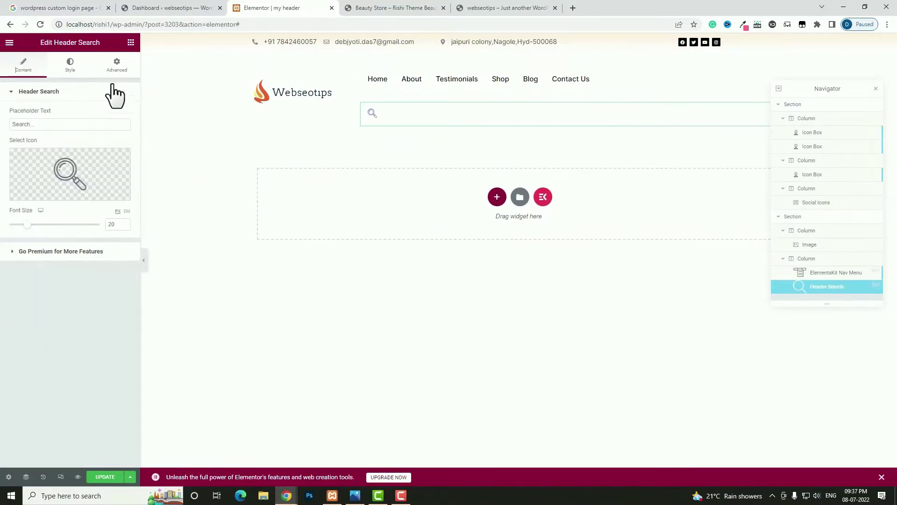
# - Colour the search icon with the logo flame's orange using the eyedropper
pyautogui.click(72, 70)
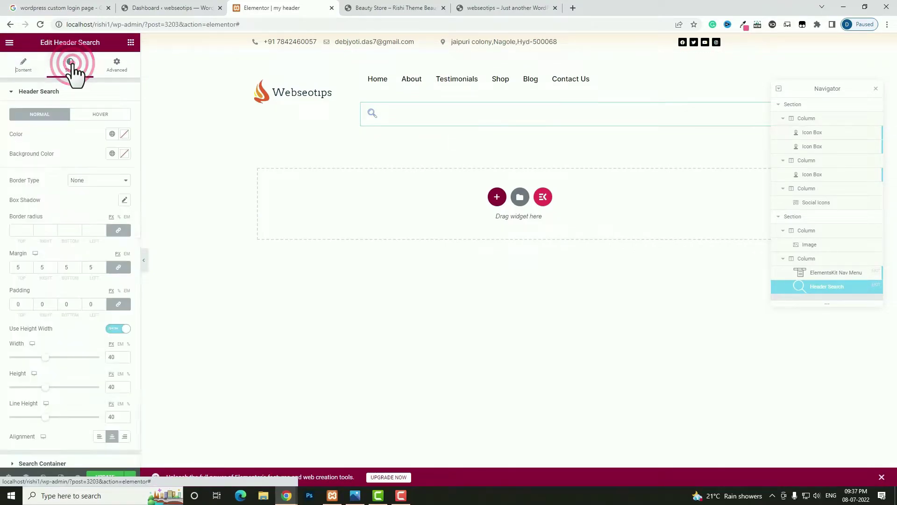
pyautogui.click(125, 134)
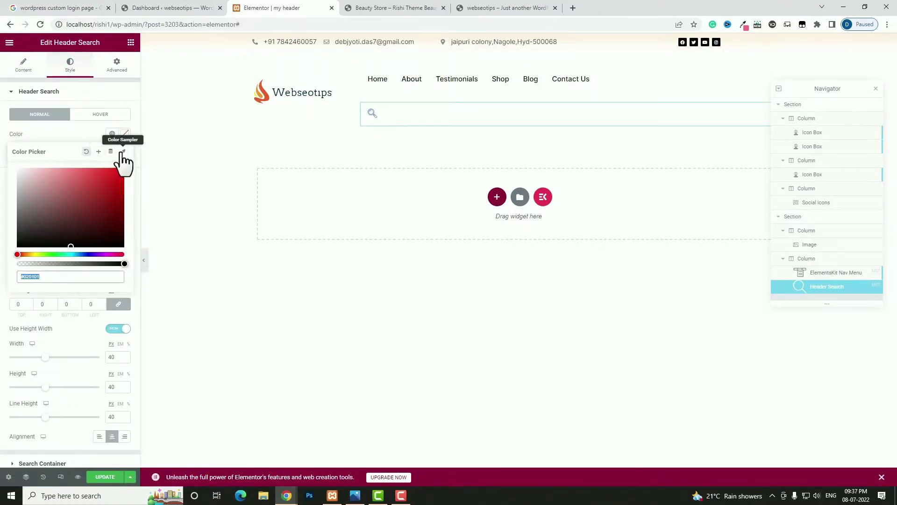
pyautogui.click(123, 152)
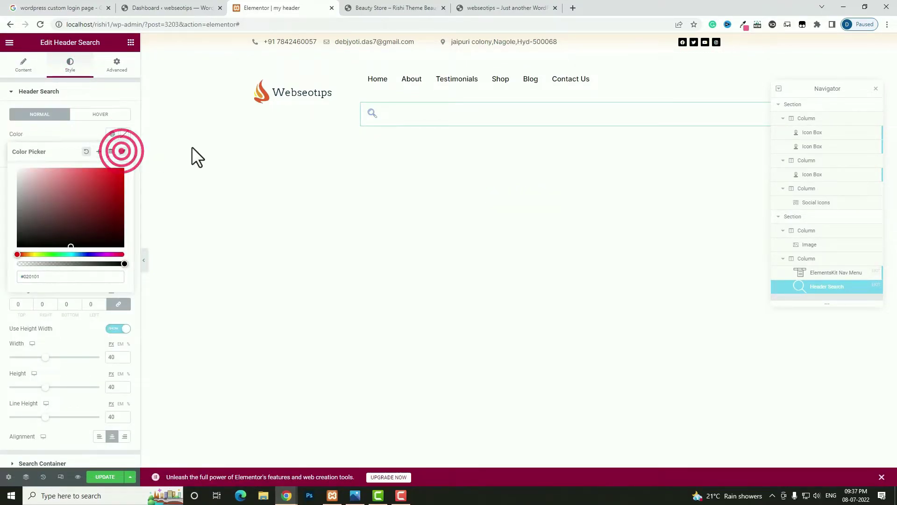
pyautogui.click(264, 92)
# - Set the search widget's width to Inline so it sits beside the menu
pyautogui.click(123, 67)
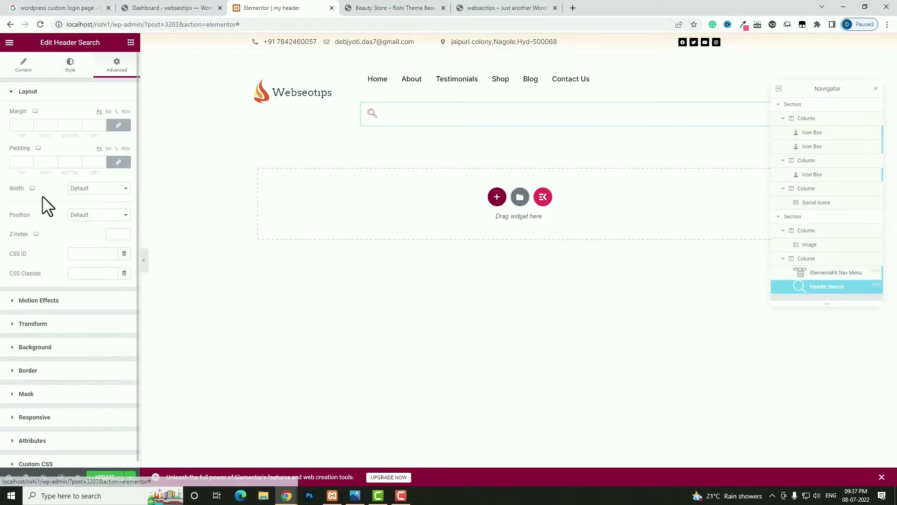
pyautogui.click(118, 188)
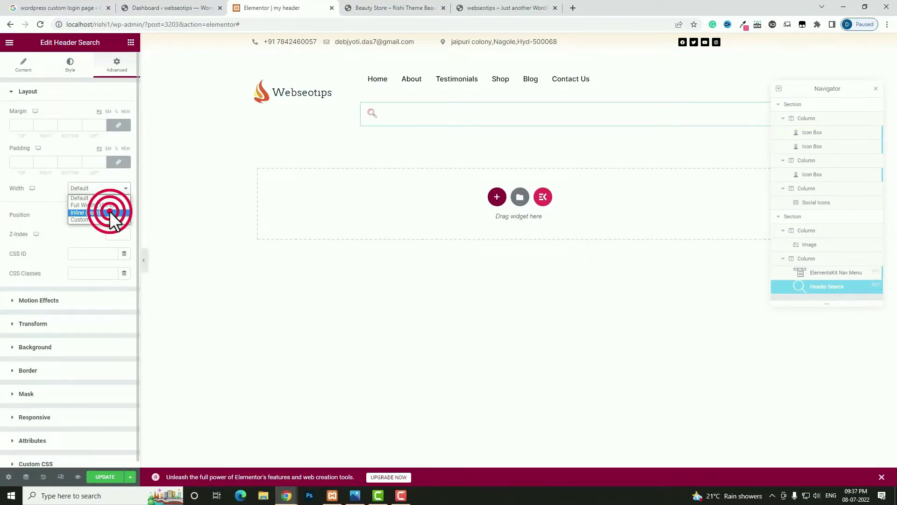
pyautogui.click(110, 212)
pyautogui.click(362, 57)
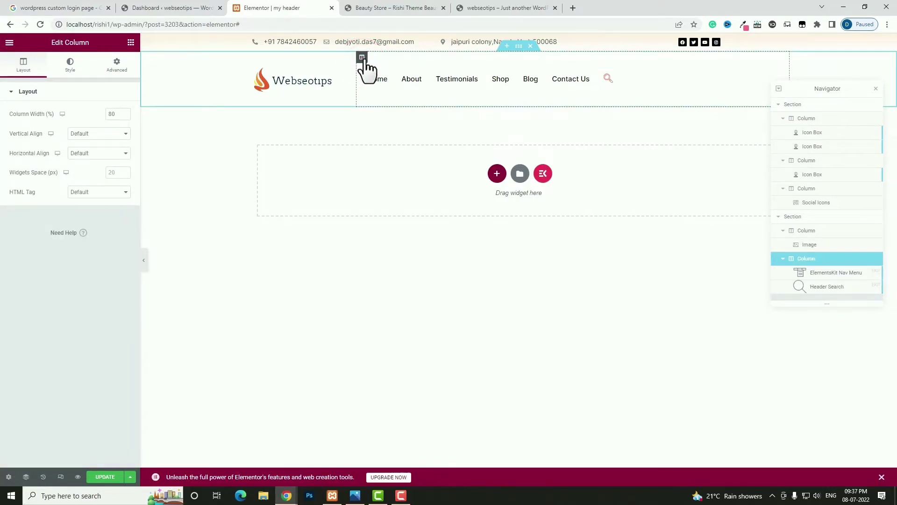
# - Align the menu column to the right end and set the nav menu height to 60
pyautogui.click(105, 153)
pyautogui.click(88, 184)
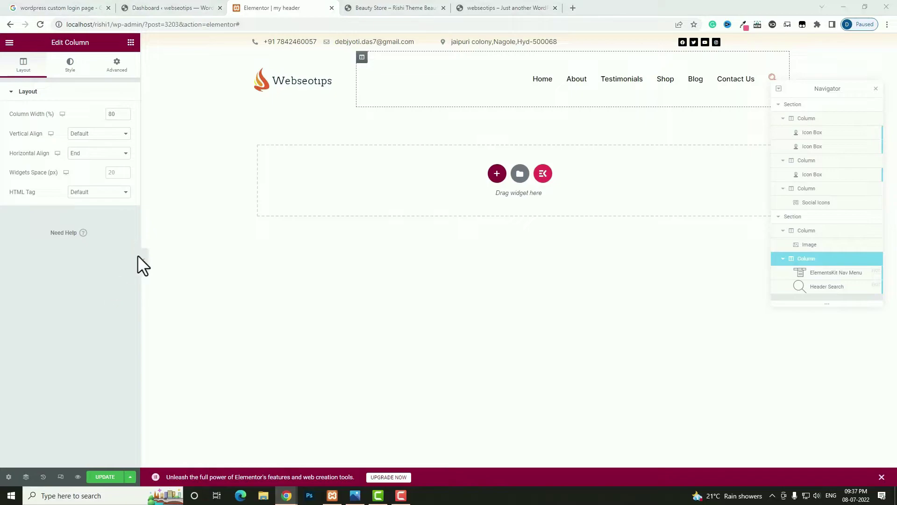
pyautogui.click(756, 62)
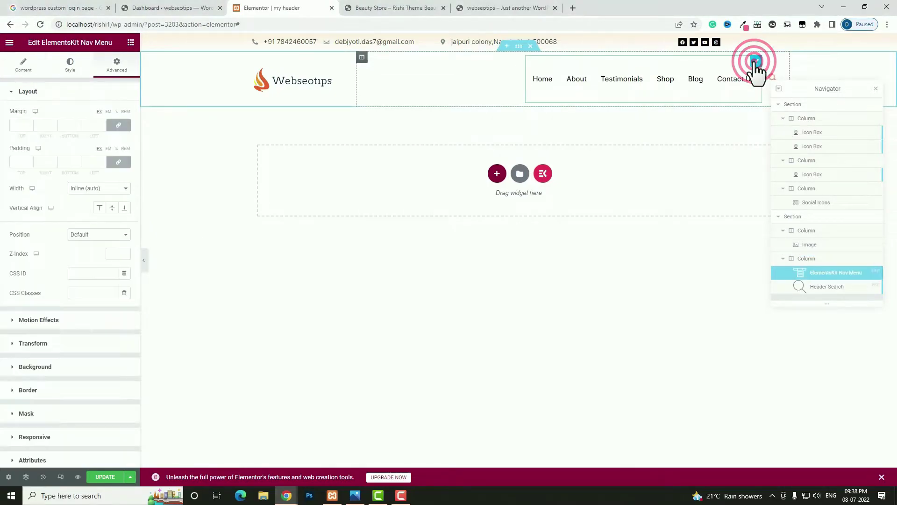
pyautogui.click(69, 64)
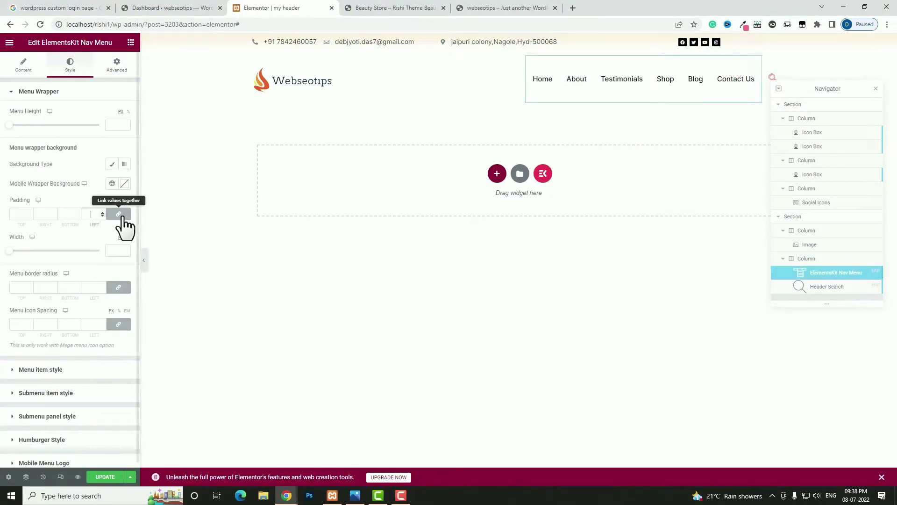
pyautogui.click(110, 125)
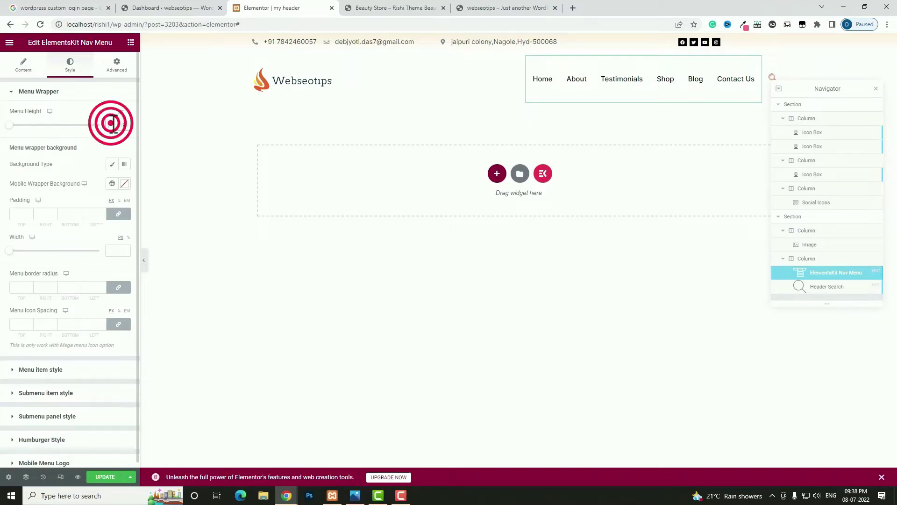
pyautogui.write('60')
# - Expand the nav menu's Mobile Menu Settings, then view the live Beauty Store site
pyautogui.click(3, 70)
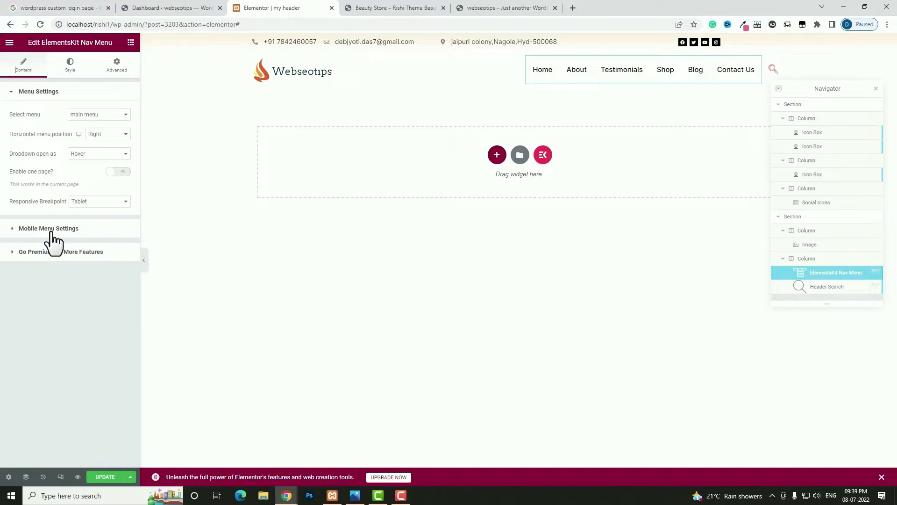
pyautogui.click(49, 228)
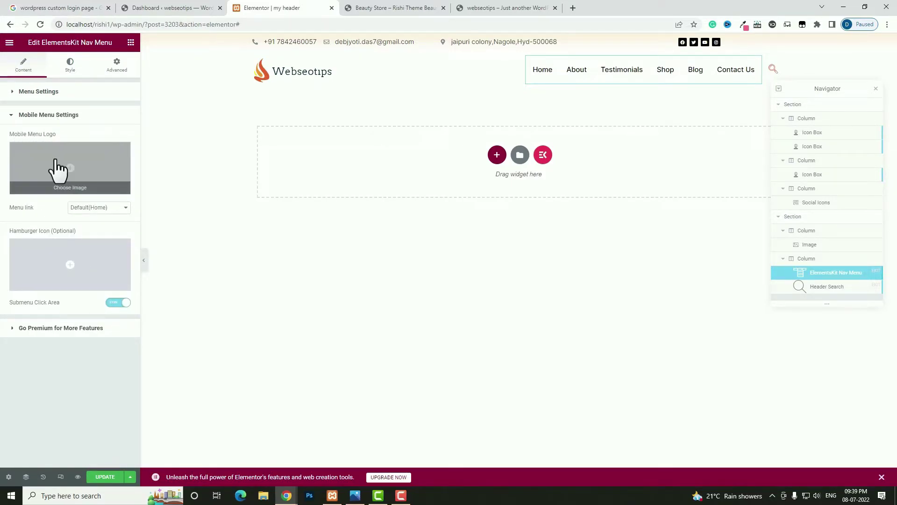
pyautogui.click(374, 5)
# - Inspect the Beauty Store site's mobile menu in developer tools, then pick a Mobile Menu Logo image
pyautogui.rightClick(308, 181)
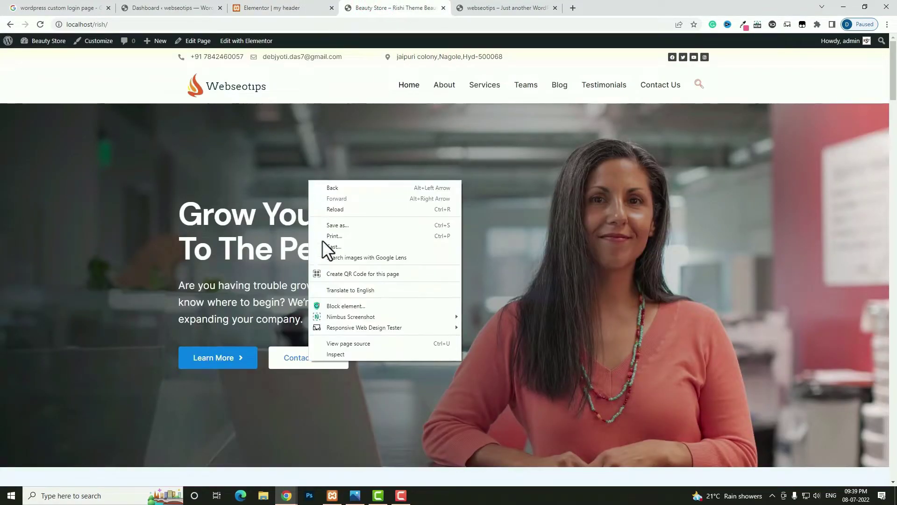
pyautogui.click(340, 354)
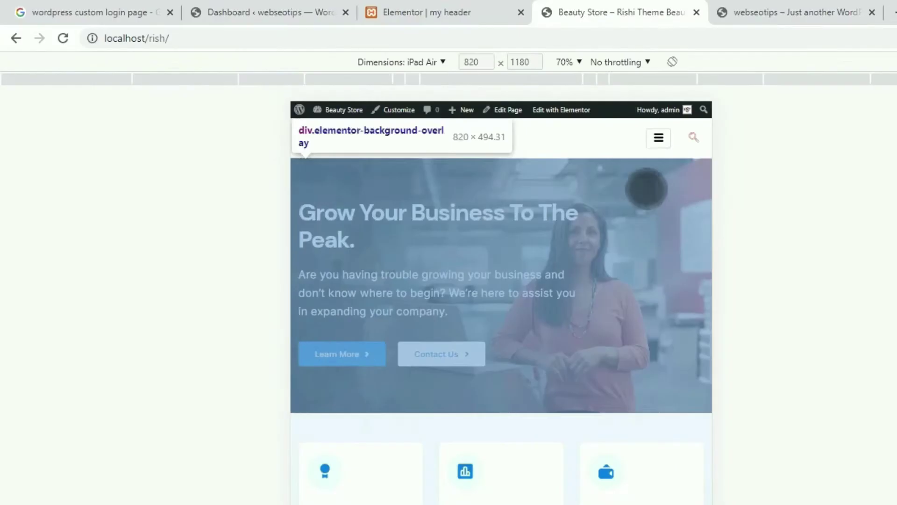
pyautogui.click(659, 138)
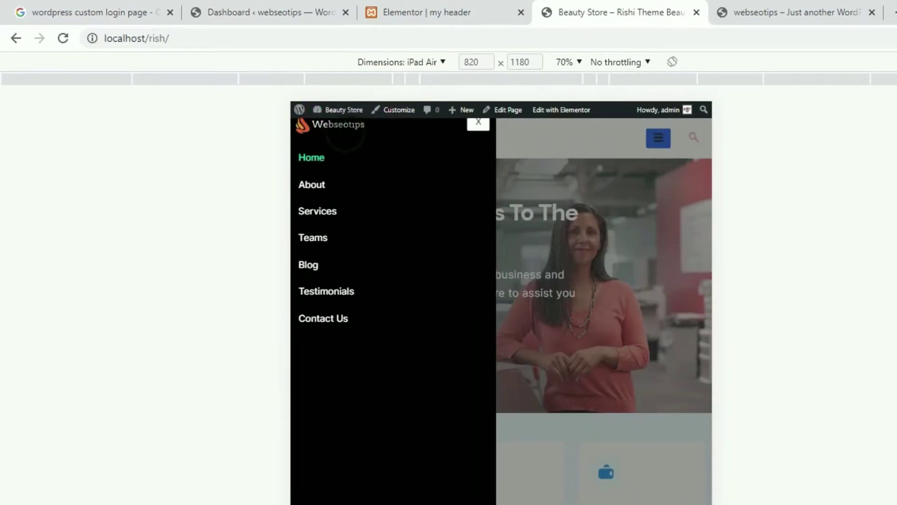
pyautogui.click(330, 131)
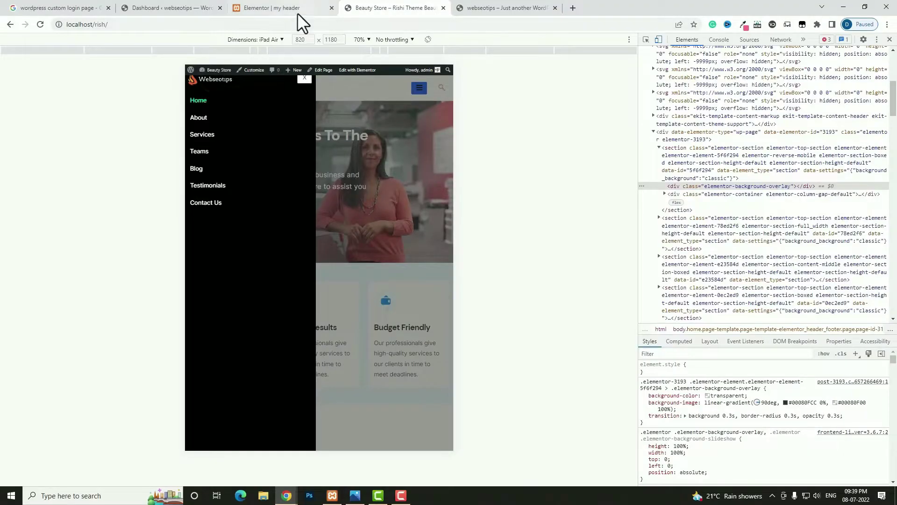
pyautogui.click(295, 6)
pyautogui.click(72, 174)
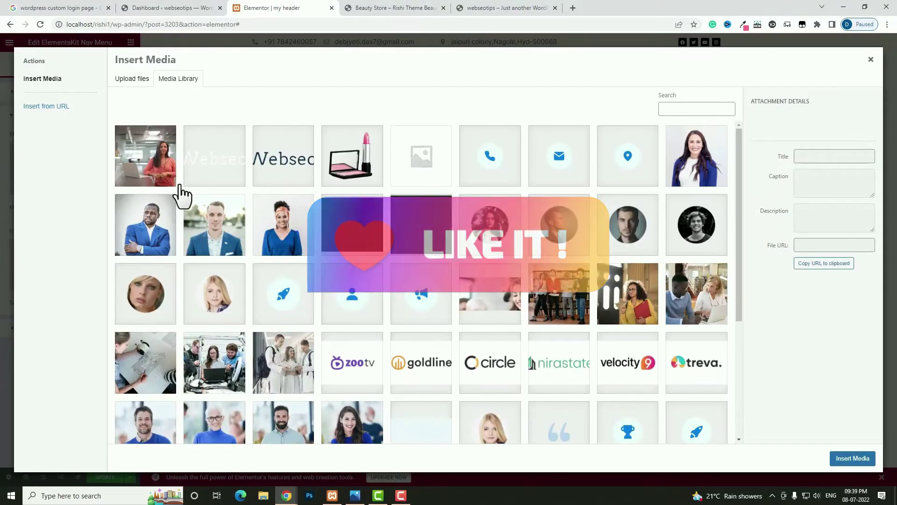
# - Set the mobile menu logo to logo.png and the hamburger icon to the Menu icon
pyautogui.click(284, 162)
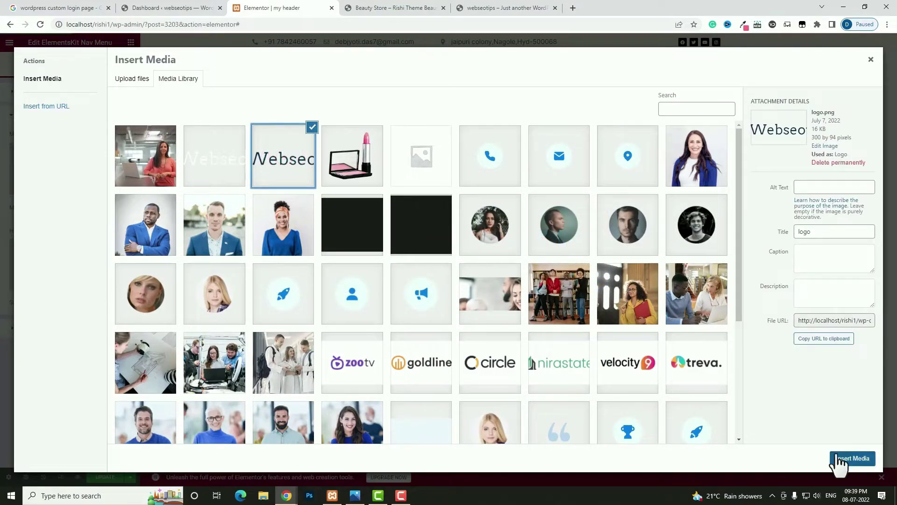
pyautogui.click(839, 460)
pyautogui.moveTo(41, 260)
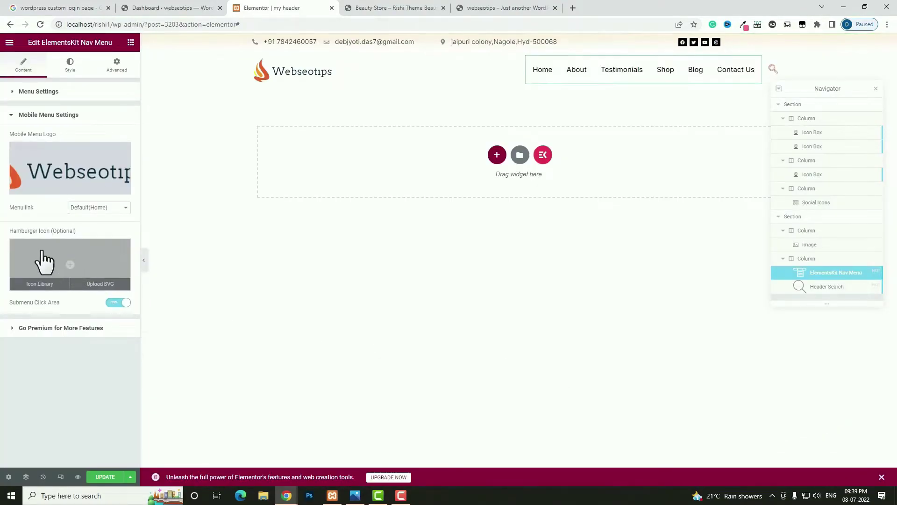
pyautogui.click(75, 271)
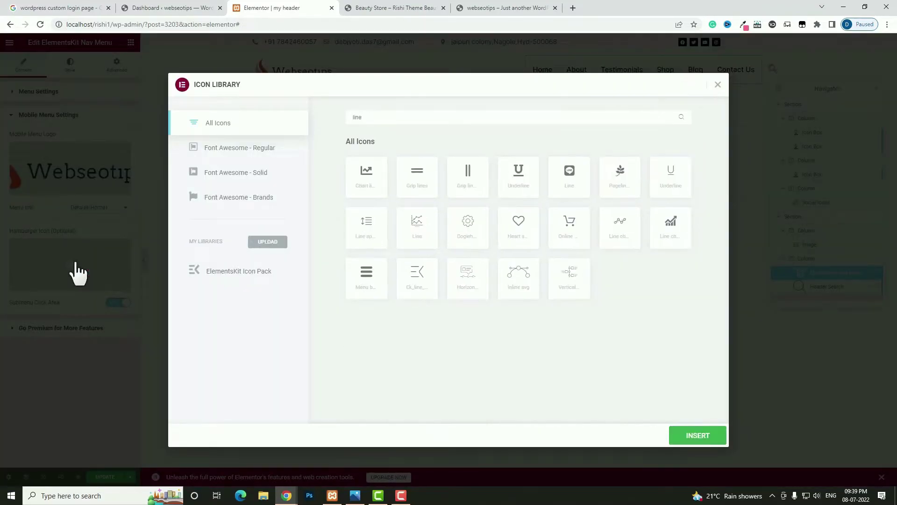
pyautogui.click(374, 287)
pyautogui.click(687, 437)
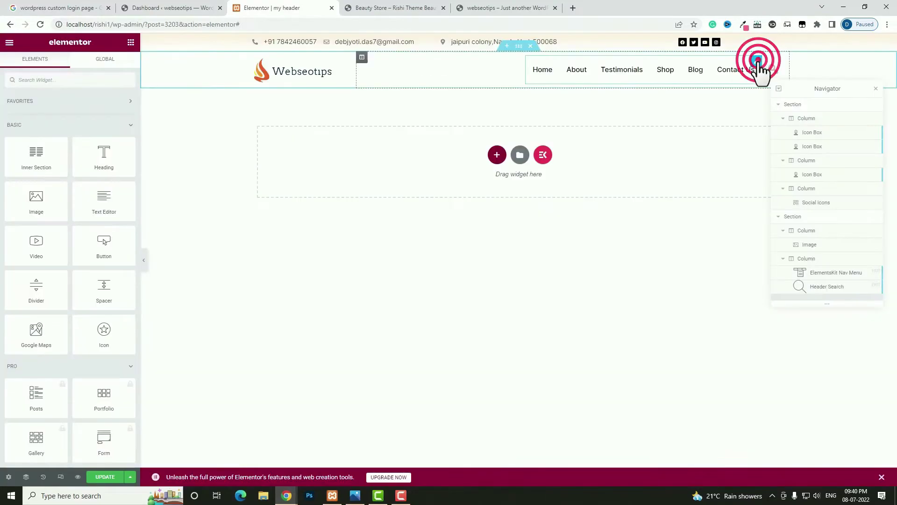
pyautogui.click(758, 65)
pyautogui.click(71, 65)
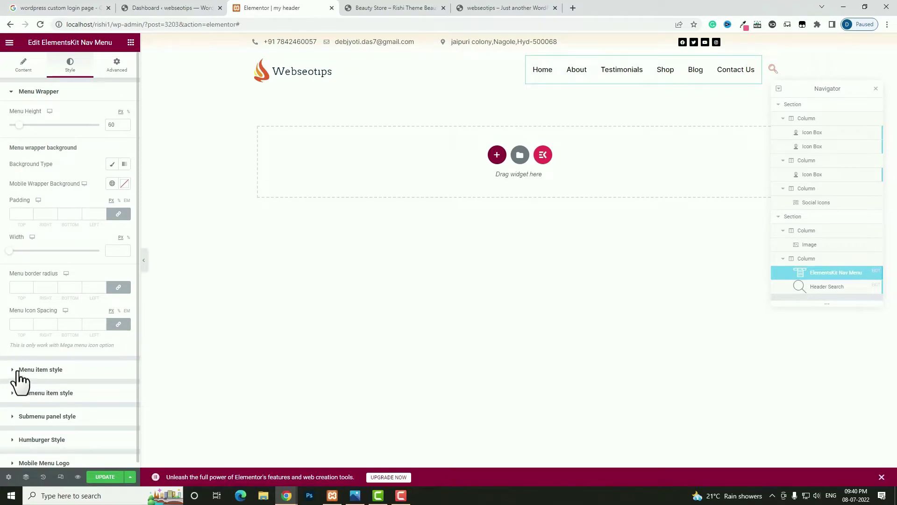
# - Set menu item text to #444444 normally, #00F8FF on hover and #000000 when active
pyautogui.click(57, 371)
pyautogui.click(124, 216)
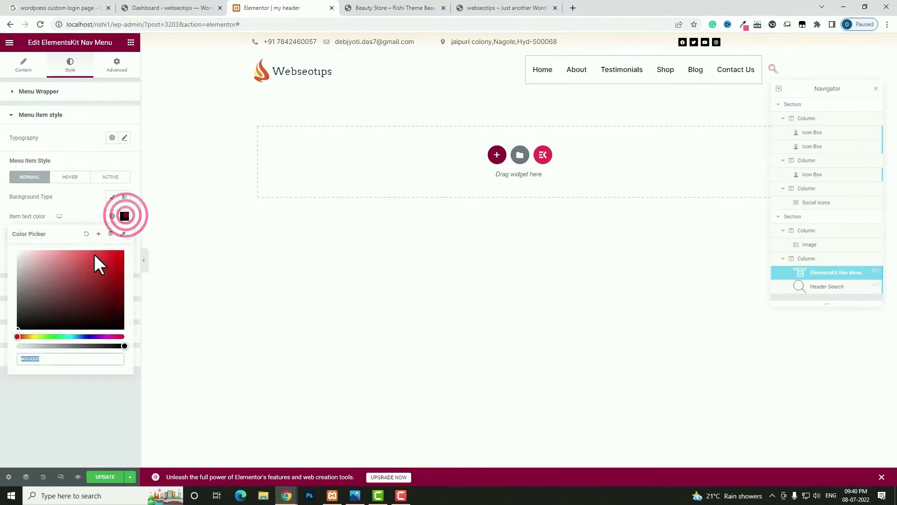
pyautogui.write('#444444')
pyautogui.click(78, 177)
pyautogui.click(124, 216)
pyautogui.click(72, 337)
pyautogui.click(124, 251)
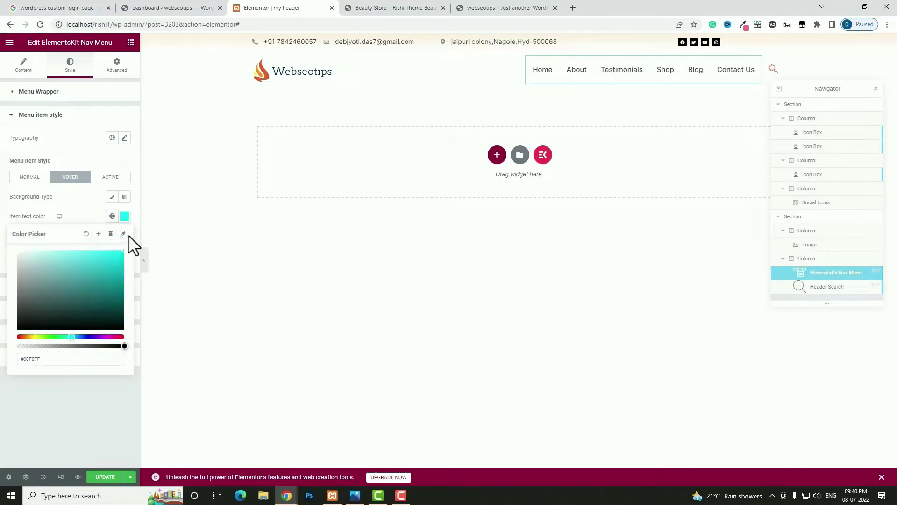
pyautogui.click(111, 178)
pyautogui.click(125, 216)
pyautogui.write('#000000')
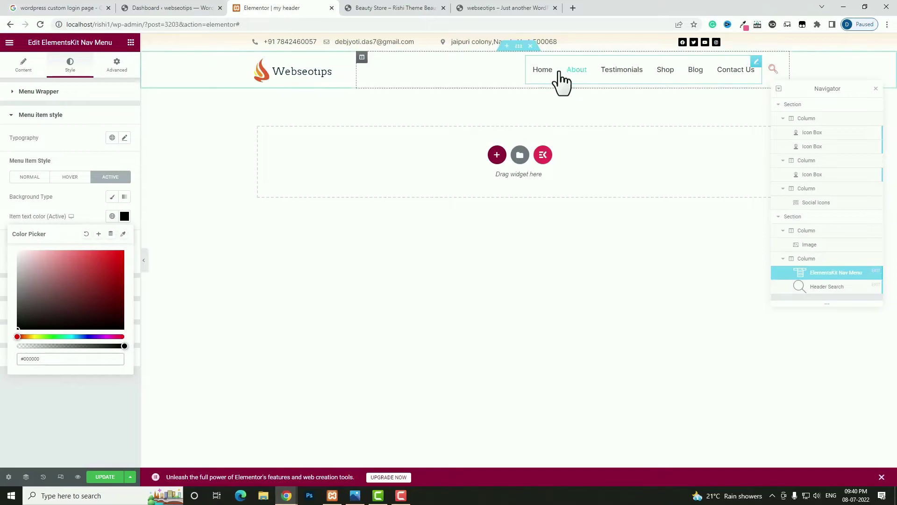
pyautogui.click(197, 248)
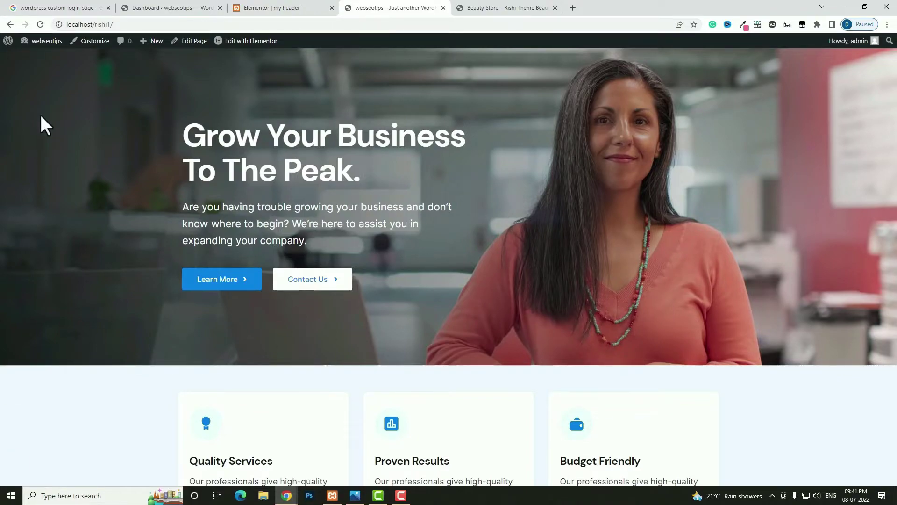
# - Reload the live webseotips site and scroll to check the new header
pyautogui.click(41, 26)
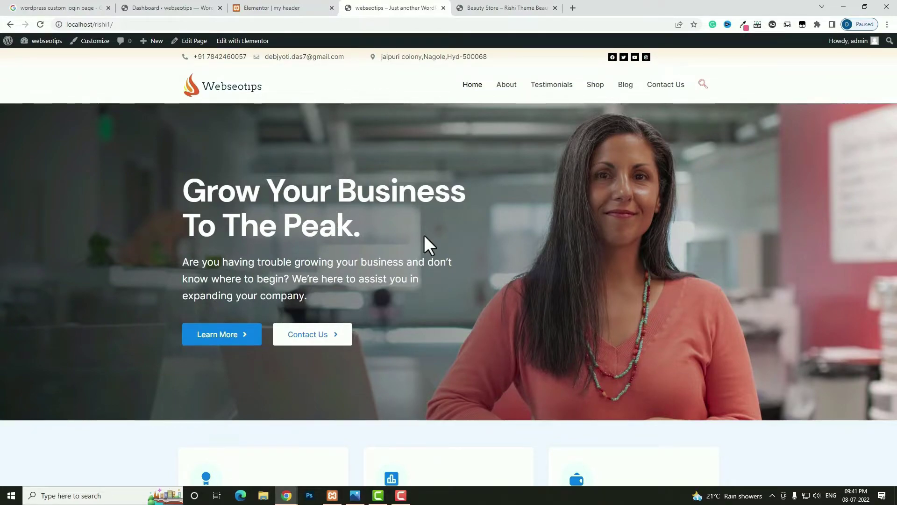
pyautogui.scroll(-1, 491, 207)
pyautogui.scroll(1, 492, 207)
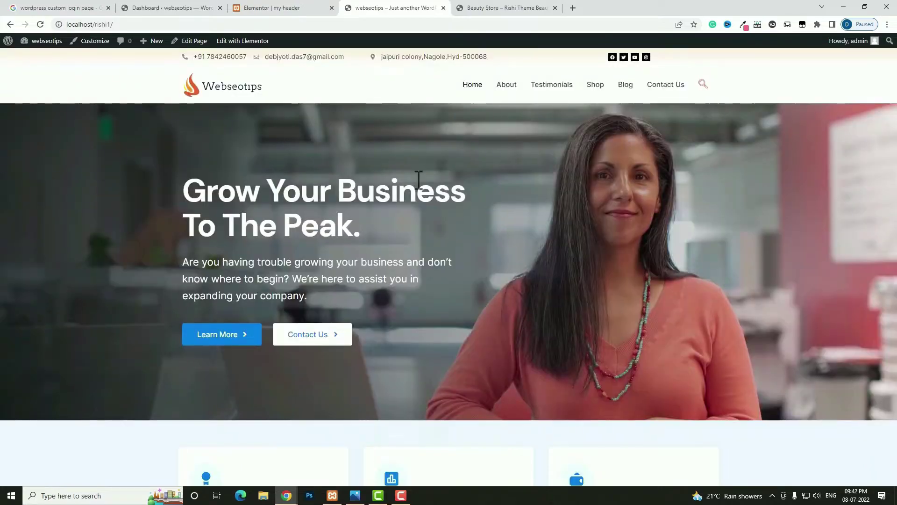
# - Hide the top contact-bar section on tablet and mobile, then preview at tablet width
pyautogui.click(263, 7)
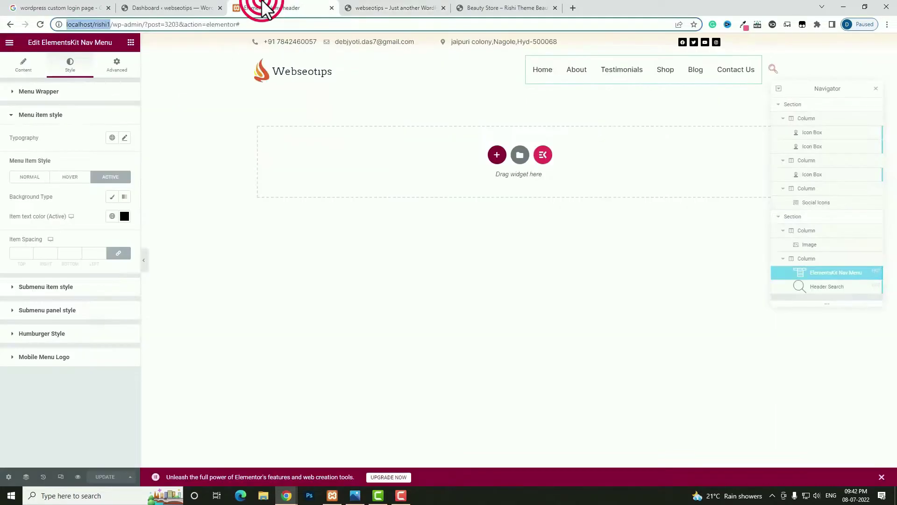
pyautogui.click(367, 46)
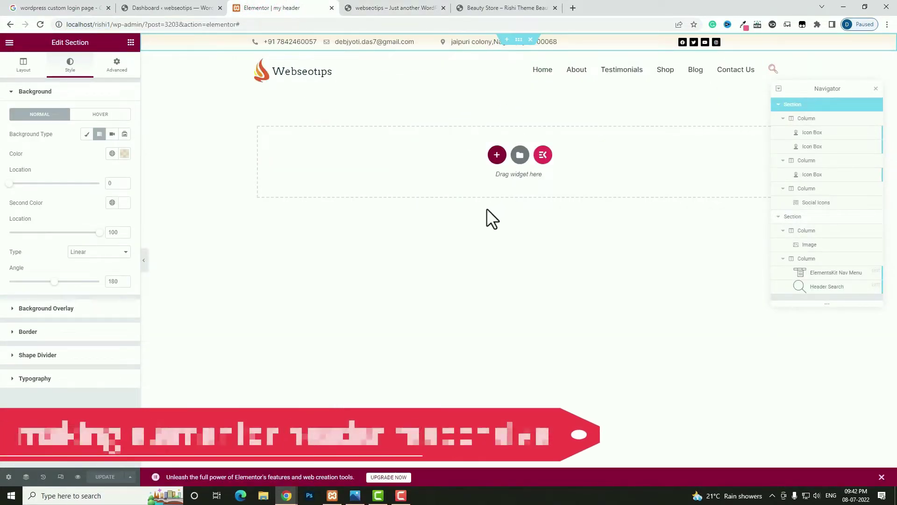
pyautogui.click(517, 41)
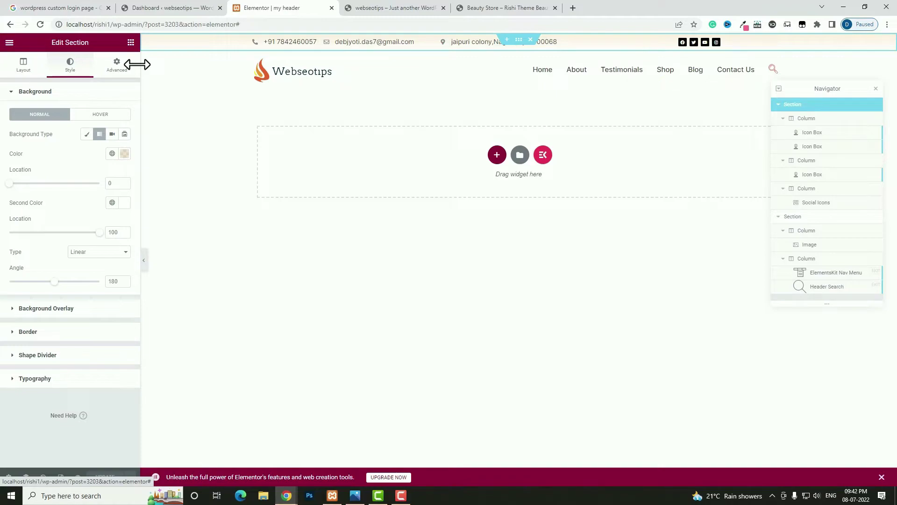
pyautogui.click(518, 41)
pyautogui.click(117, 65)
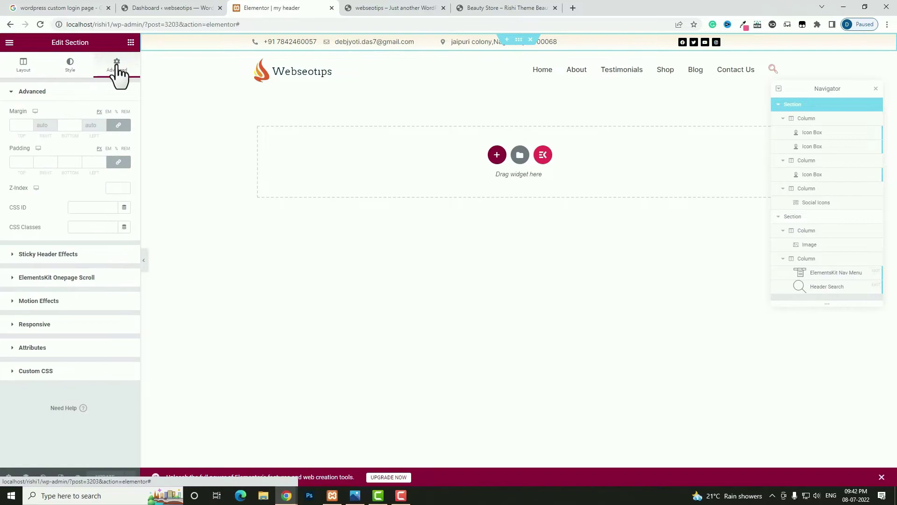
pyautogui.click(35, 324)
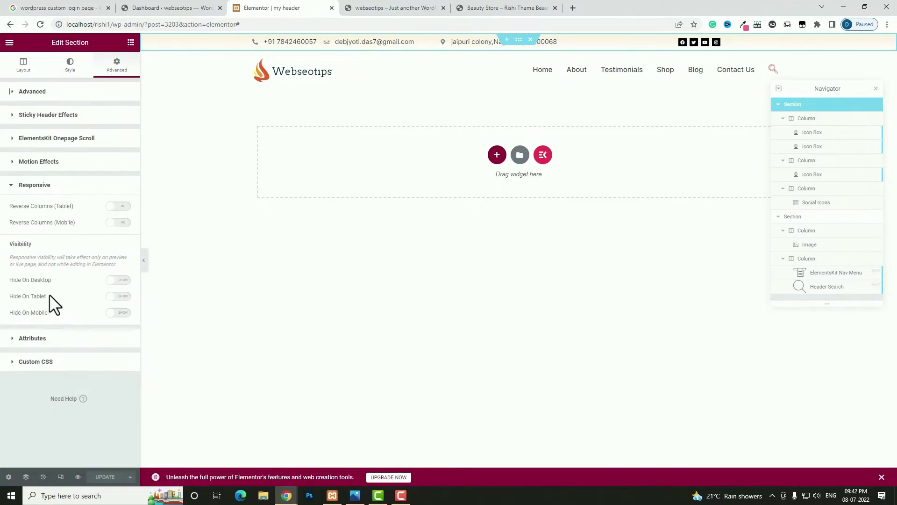
pyautogui.click(119, 296)
pyautogui.click(120, 313)
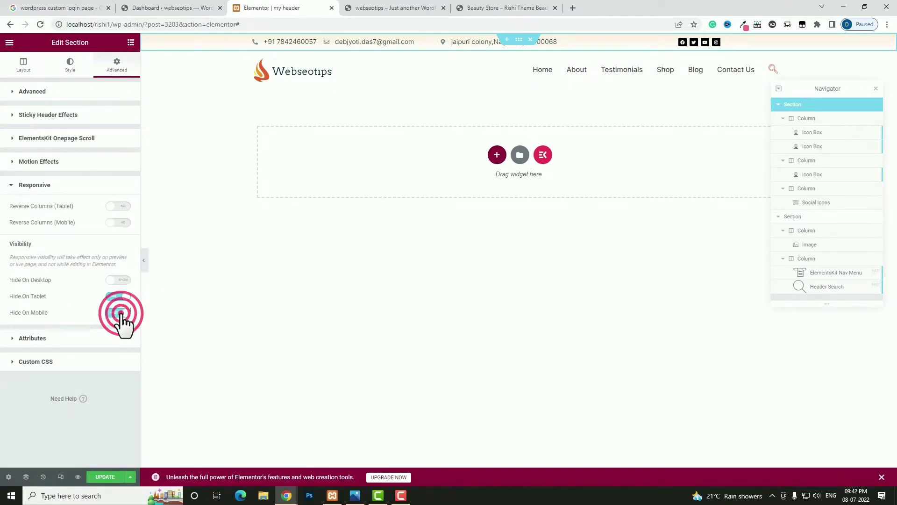
pyautogui.click(61, 477)
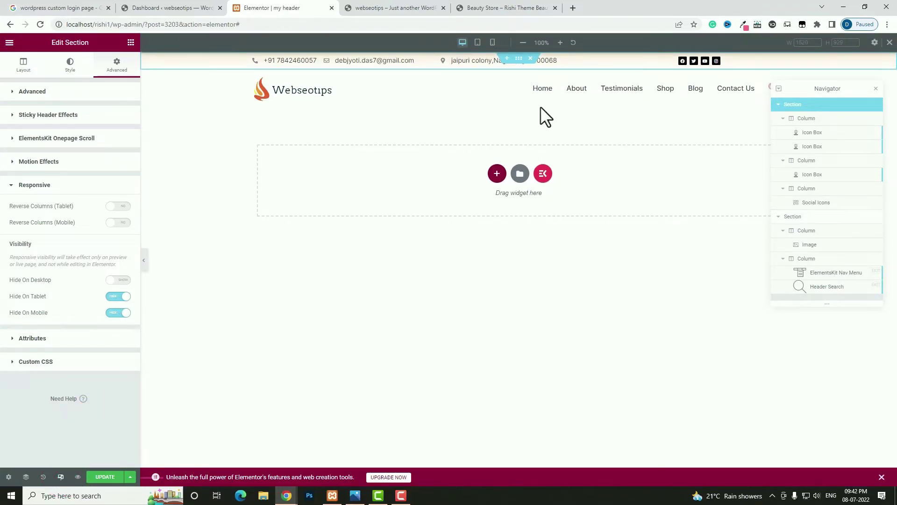
pyautogui.click(478, 43)
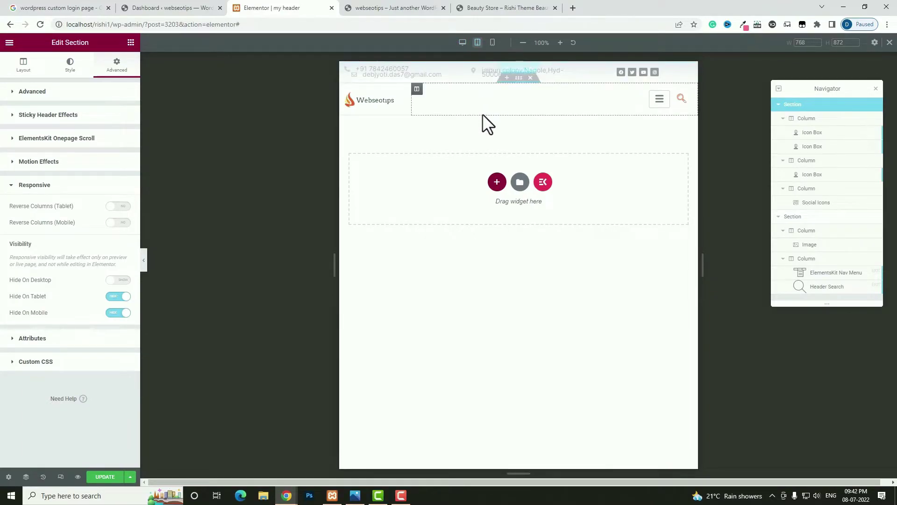
# - At tablet width, make the logo column 30% and the menu-and-search column 70% wide
pyautogui.click(344, 96)
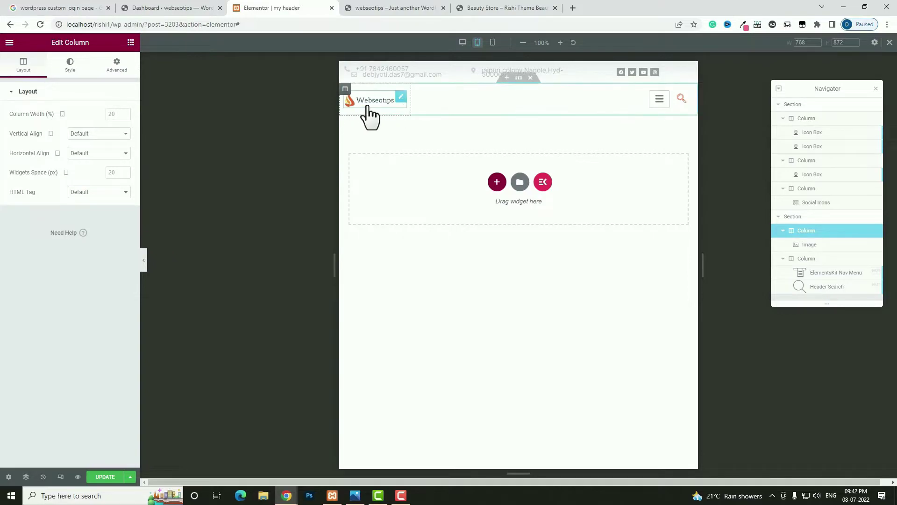
pyautogui.click(114, 114)
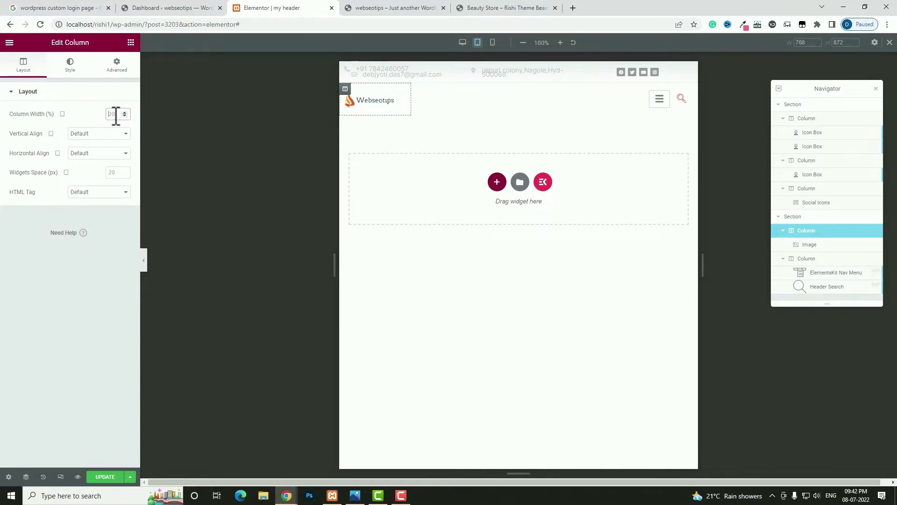
pyautogui.write('30')
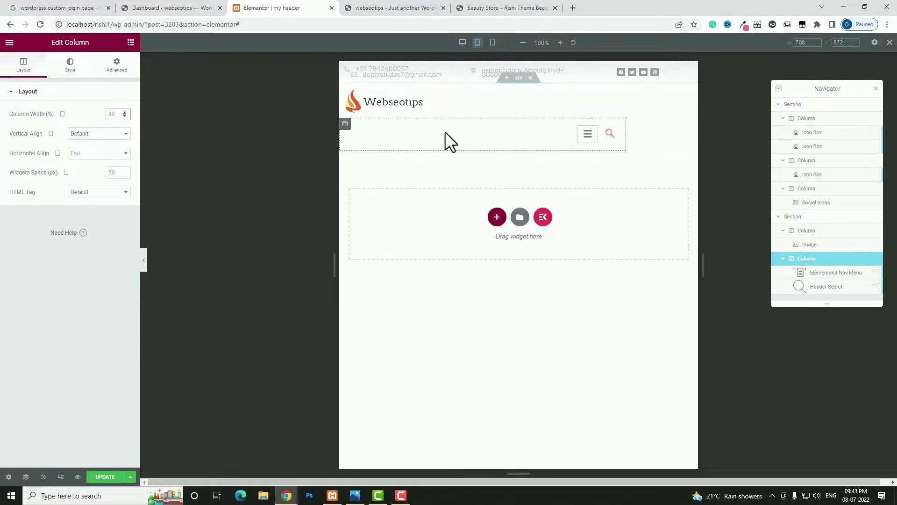
pyautogui.click(455, 140)
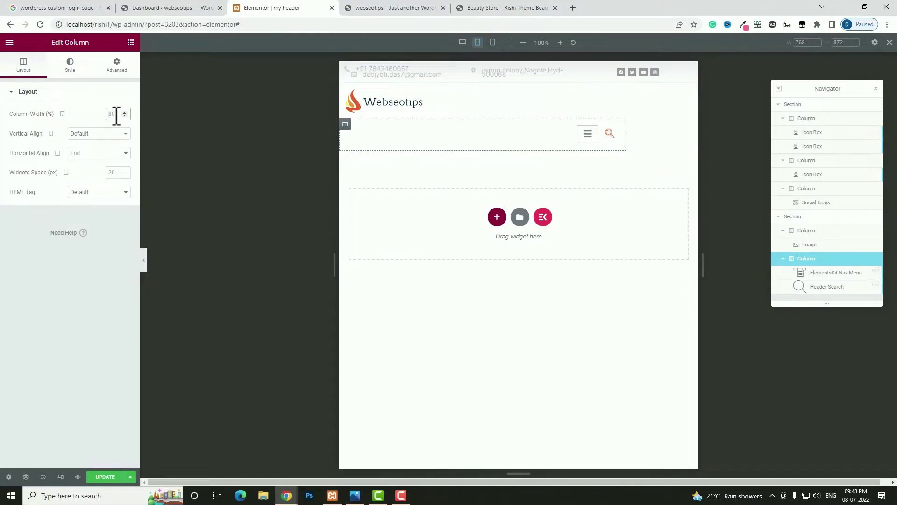
pyautogui.write('70')
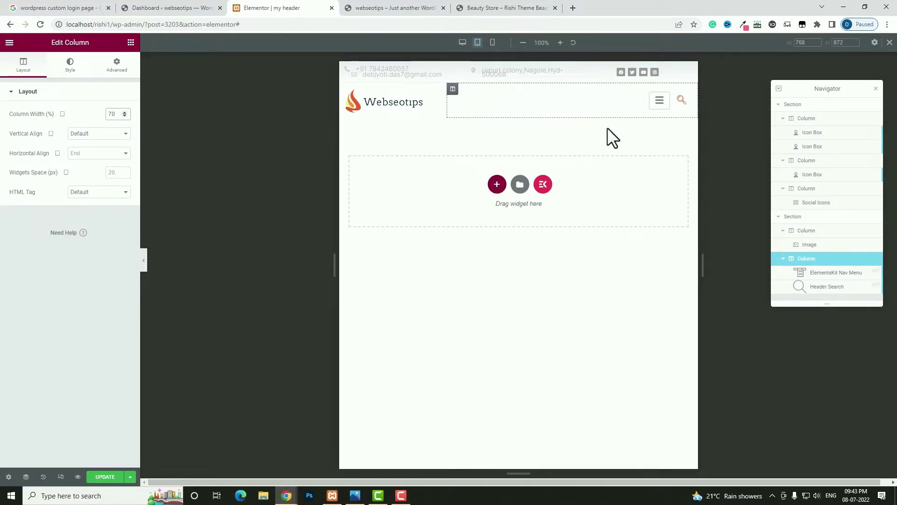
pyautogui.click(600, 114)
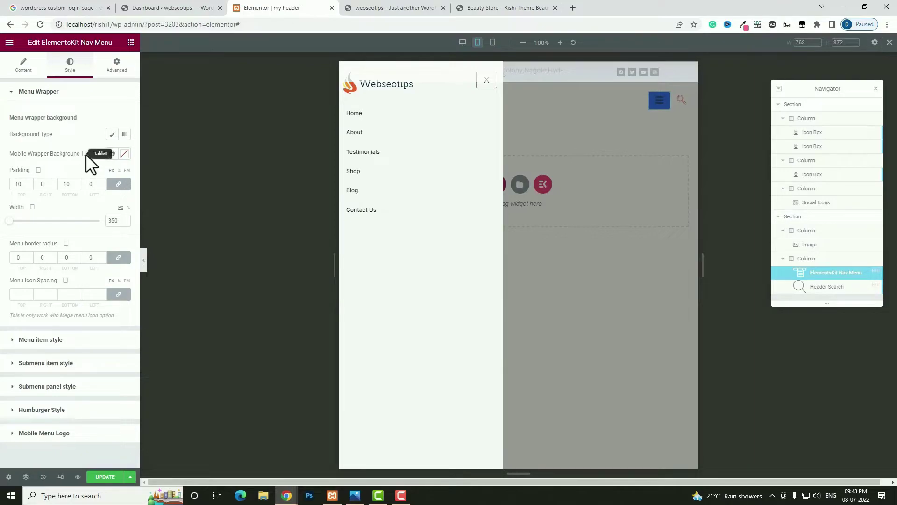
# - Make the mobile menu background black and open the media picker for a new mobile logo
pyautogui.click(124, 154)
pyautogui.moveTo(57, 235); pyautogui.dragTo(8, 279)
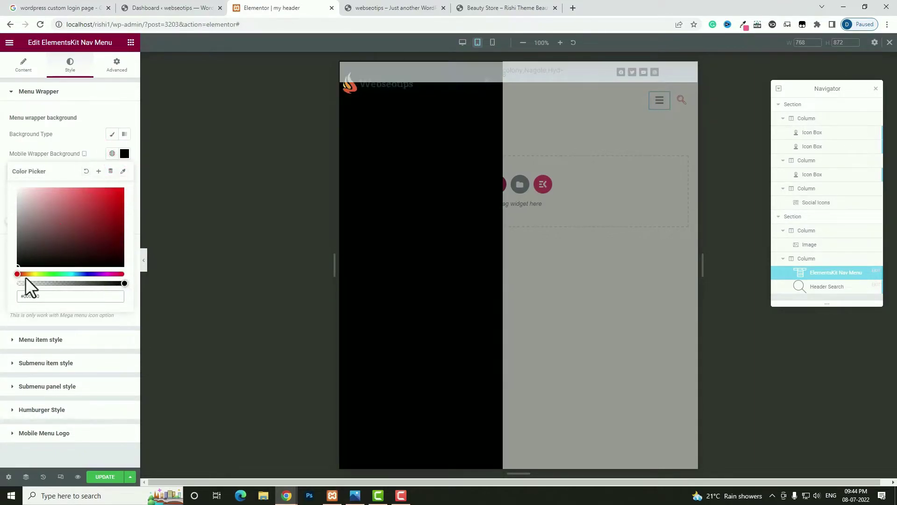
pyautogui.click(23, 64)
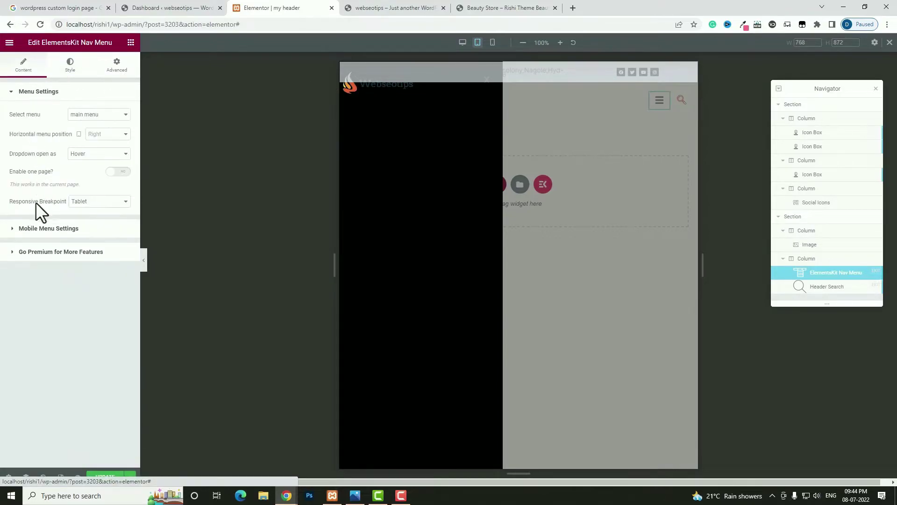
pyautogui.click(43, 229)
pyautogui.click(72, 177)
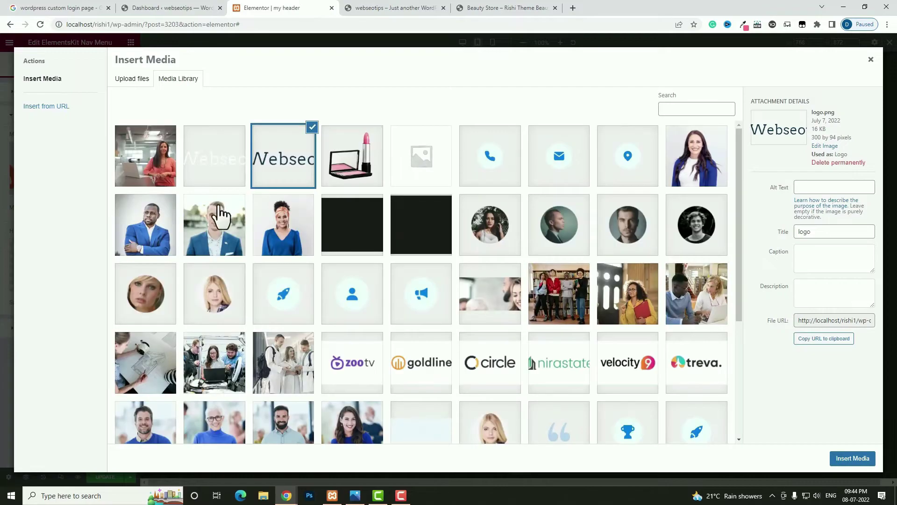
# - Set the mobile menu logo to logo-light-1.png and open the mobile menu preview
pyautogui.click(212, 177)
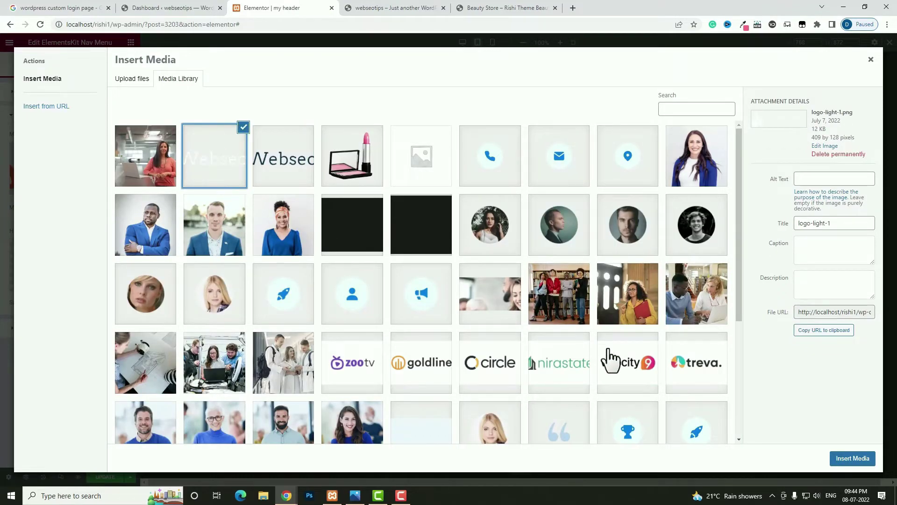
pyautogui.click(853, 459)
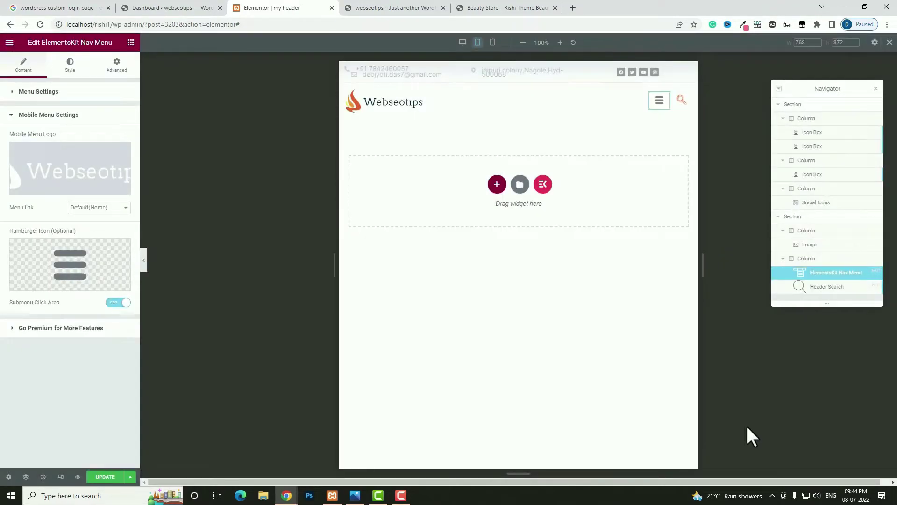
pyautogui.click(70, 66)
pyautogui.click(657, 103)
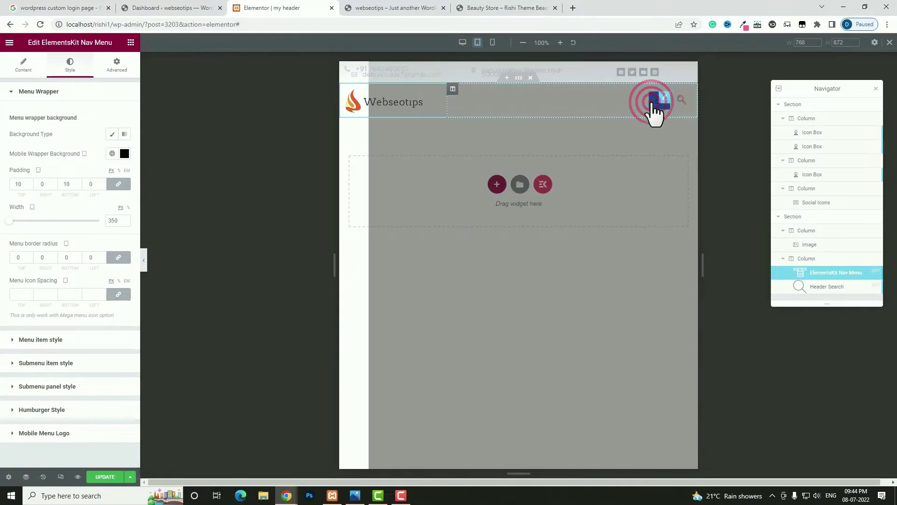
# - Give mobile menu items a light text colour, cyan on hover, and adjust the active colour
pyautogui.click(47, 340)
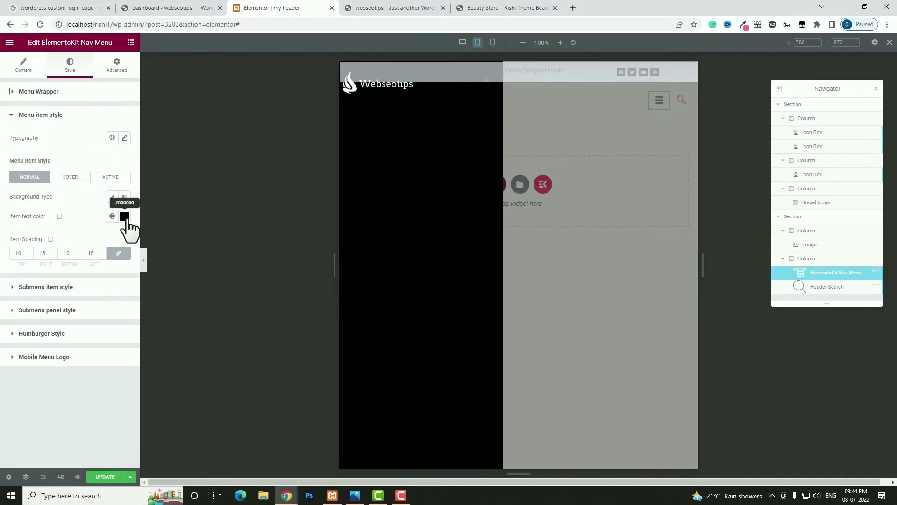
pyautogui.click(124, 216)
pyautogui.click(48, 269)
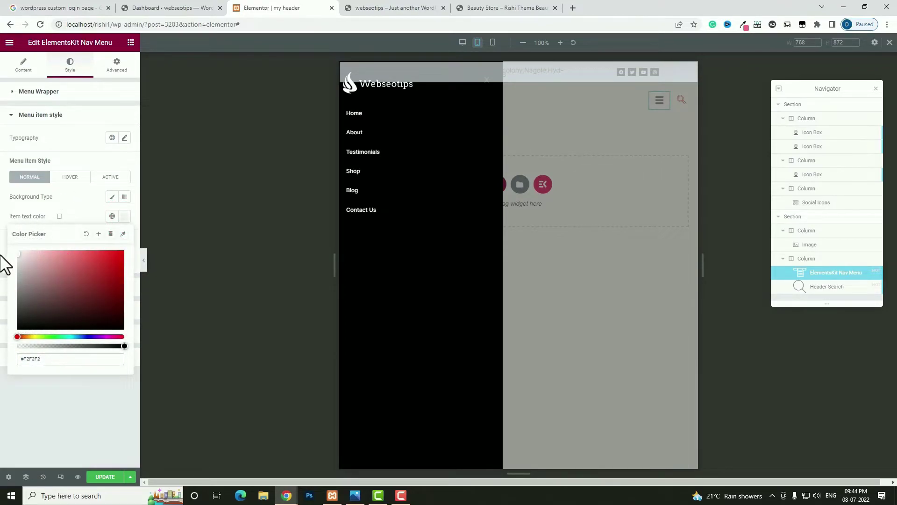
pyautogui.click(71, 177)
pyautogui.click(125, 216)
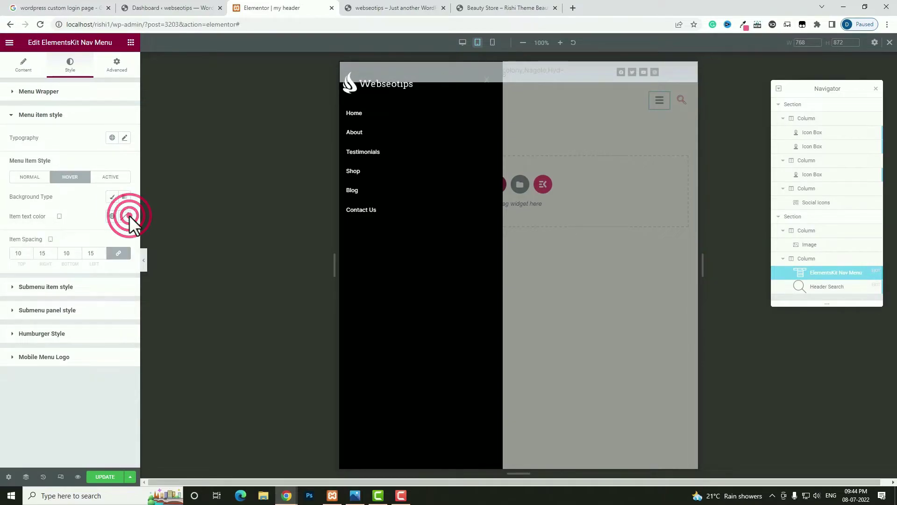
pyautogui.click(71, 336)
pyautogui.click(93, 282)
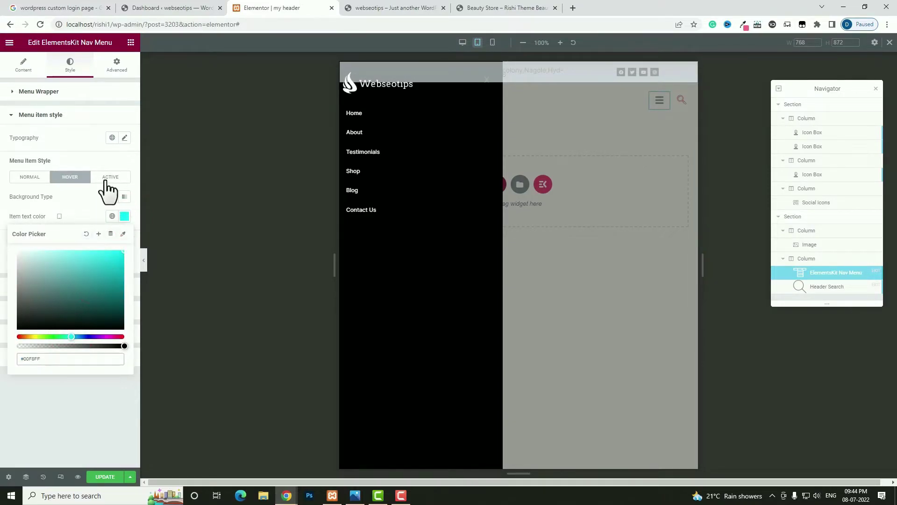
pyautogui.click(107, 176)
pyautogui.click(123, 216)
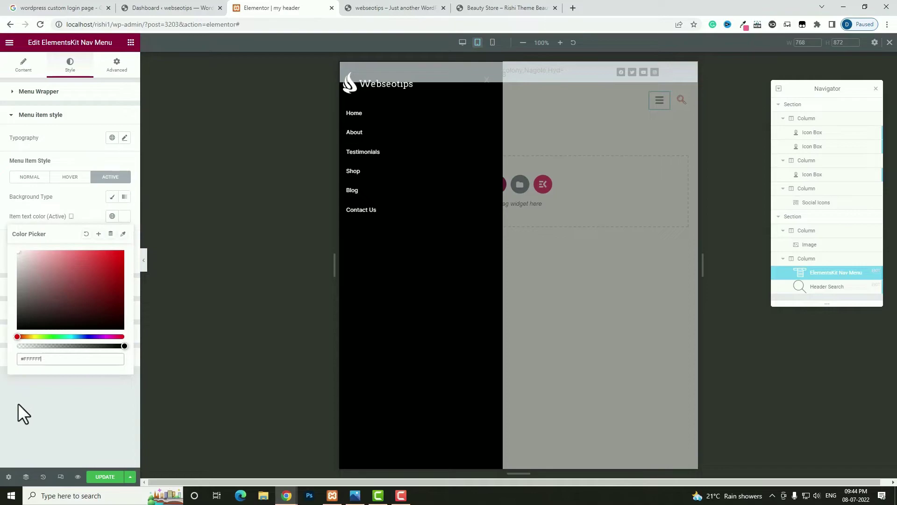
# - Set the menu item font size to 18 and preview the header at mobile width
pyautogui.click(124, 137)
pyautogui.click(101, 204)
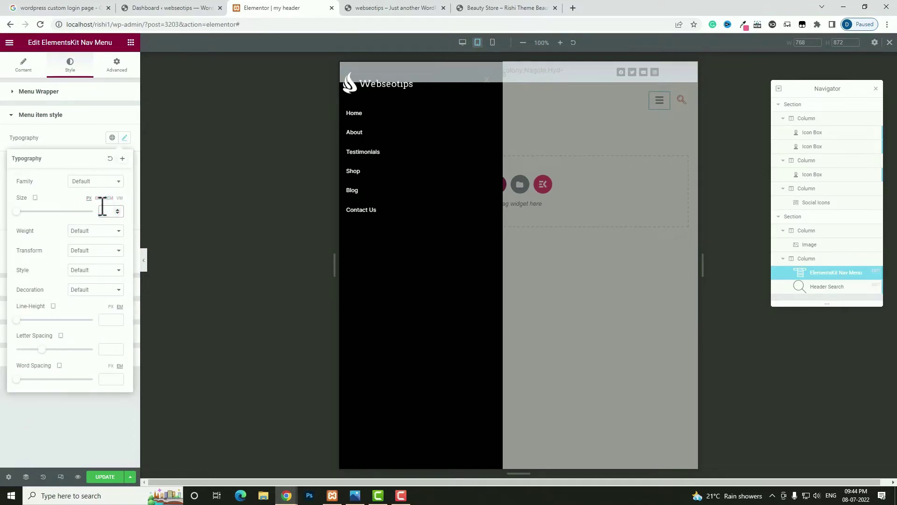
pyautogui.write('18')
pyautogui.click(125, 138)
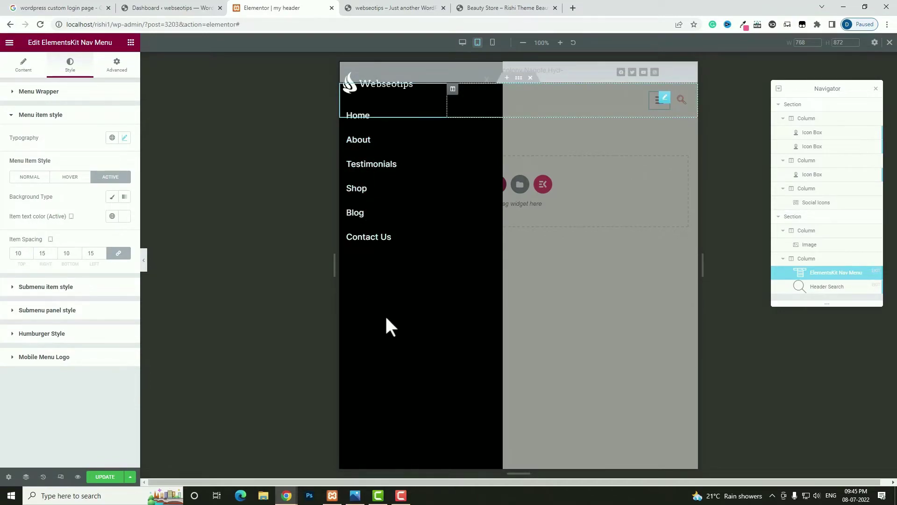
pyautogui.click(493, 43)
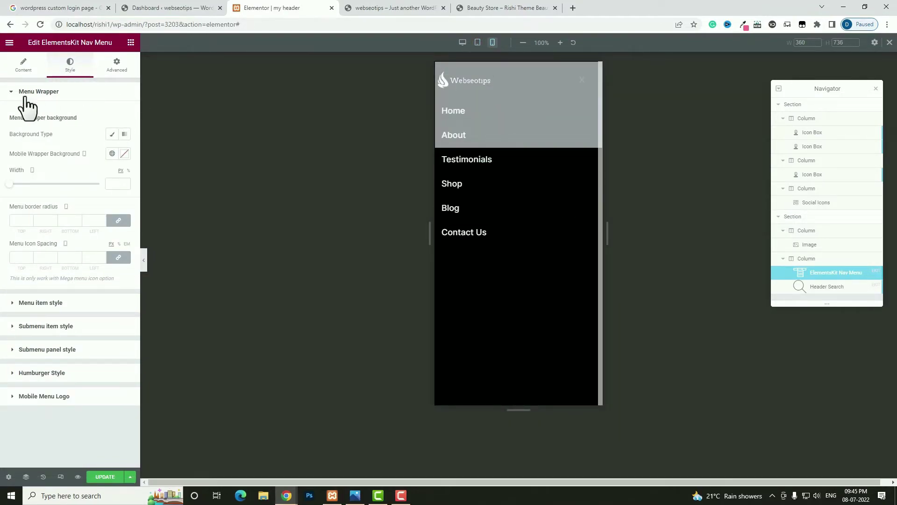
# - Set the mobile menu wrapper panel width to 250 px
pyautogui.click(11, 184)
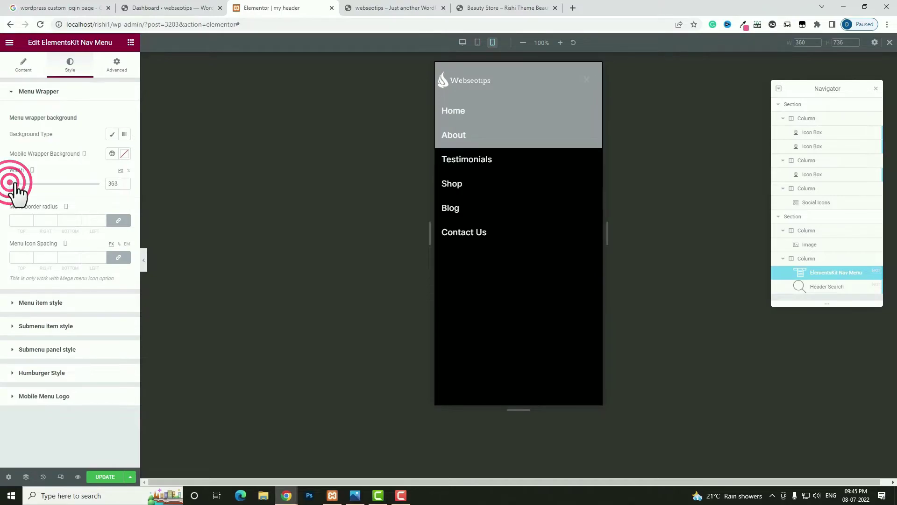
pyautogui.click(112, 184)
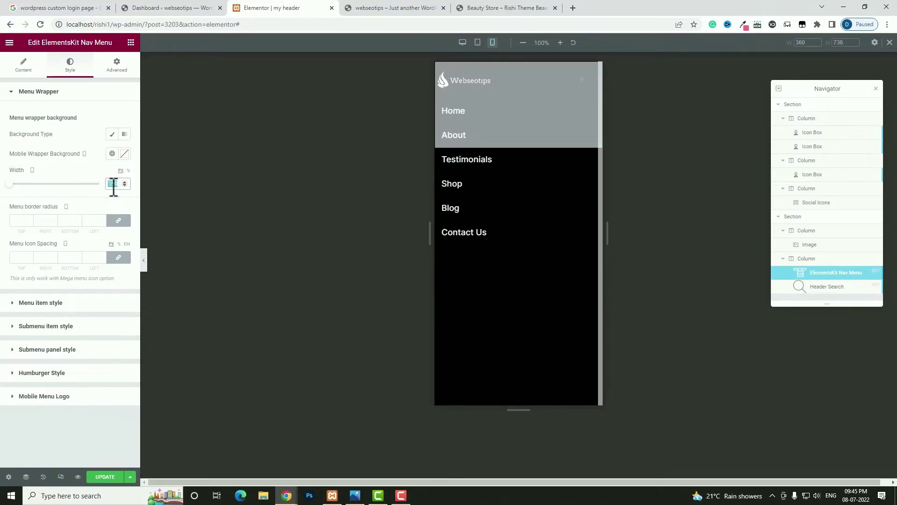
pyautogui.write('250')
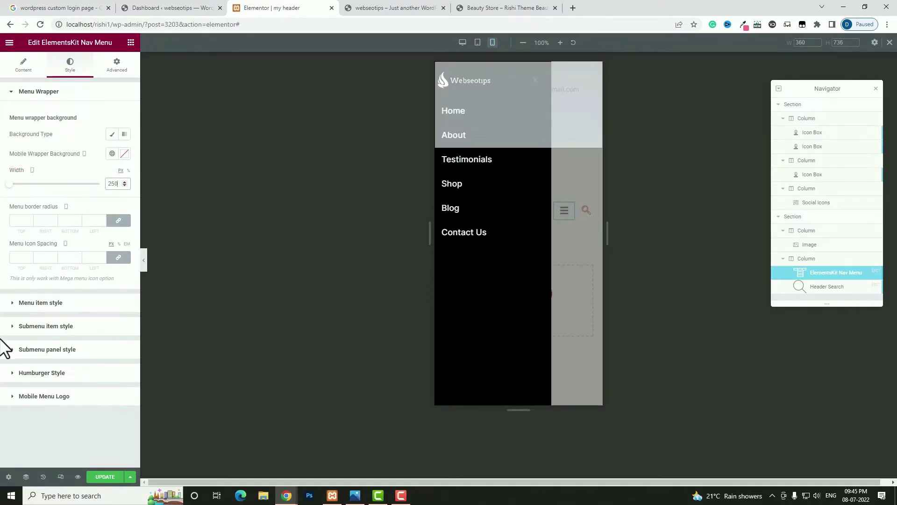
# - Set the menu item typography font size to 16 in the menu item style settings
pyautogui.click(61, 304)
pyautogui.click(123, 139)
pyautogui.click(104, 211)
pyautogui.write('16')
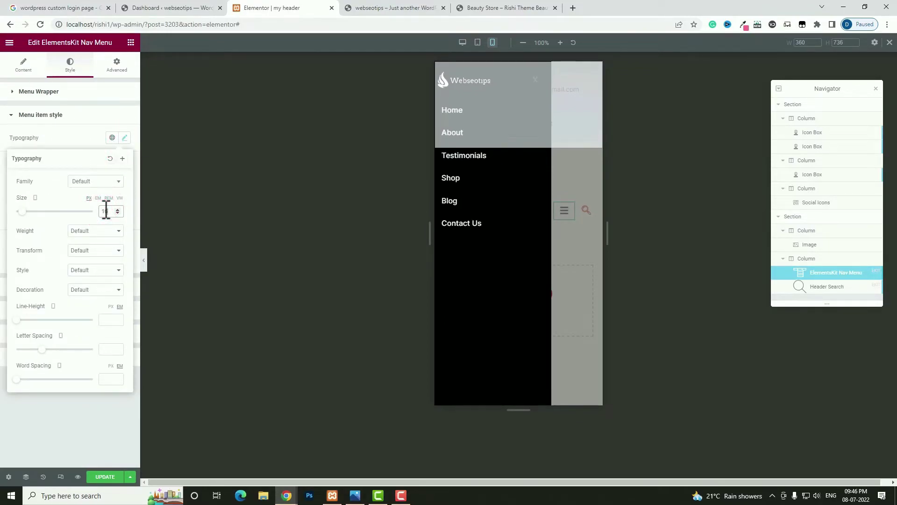
pyautogui.click(112, 201)
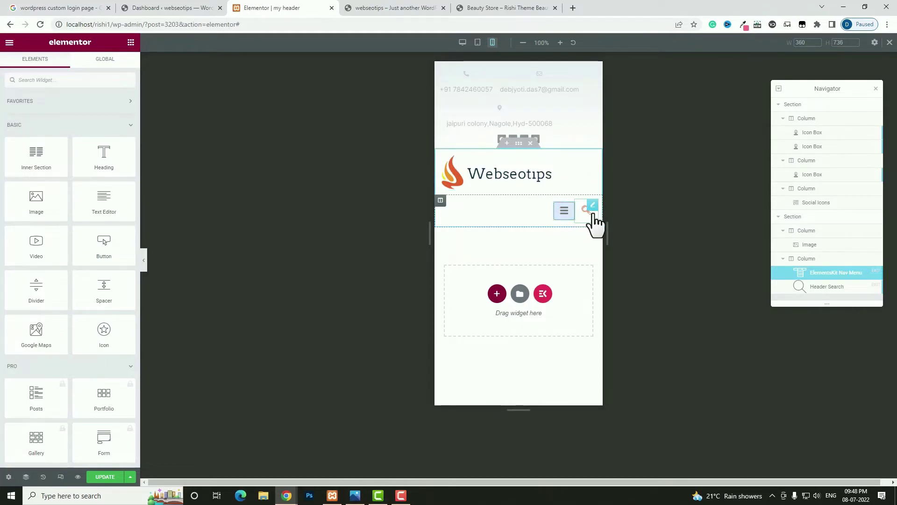
# - On mobile, make the logo column 60% wide and the menu column 40% wide
pyautogui.click(441, 154)
pyautogui.click(113, 114)
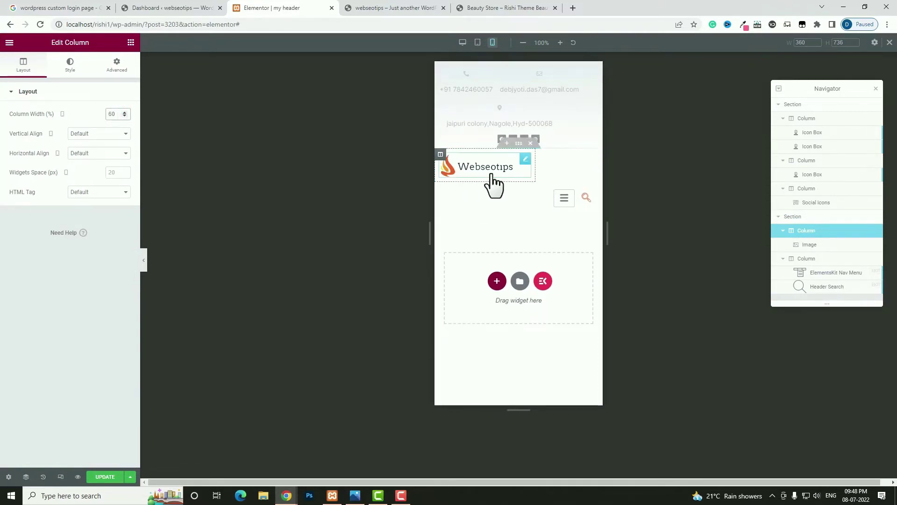
pyautogui.click(441, 187)
pyautogui.click(118, 114)
pyautogui.write('40')
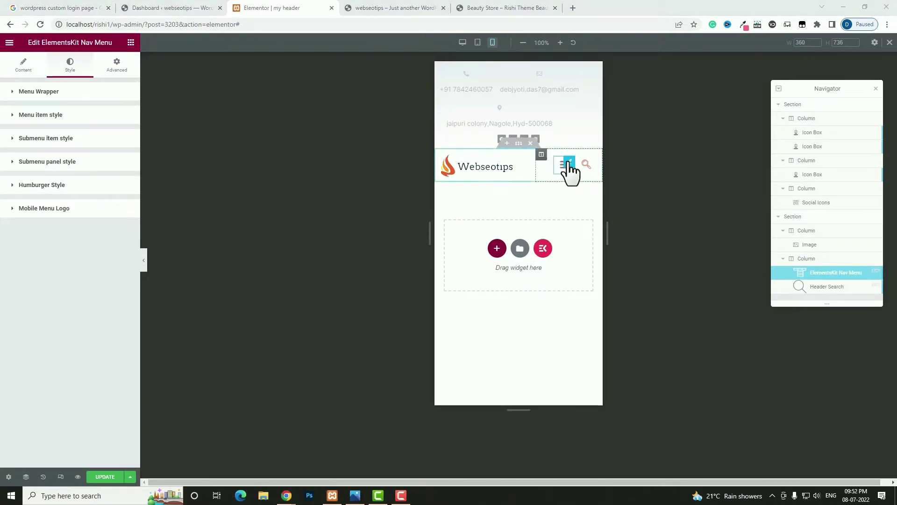
# - Bring up the nav menu widget's Hamburger Style settings
pyautogui.click(570, 165)
pyautogui.click(70, 61)
pyautogui.click(63, 186)
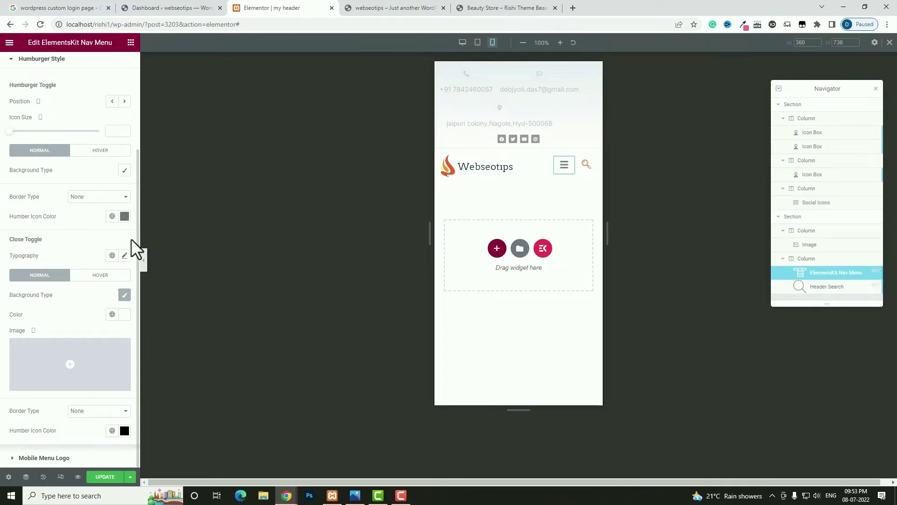
# - Set the close toggle's colour and hover colour, and give the hamburger toggle a classic background colour
pyautogui.click(564, 167)
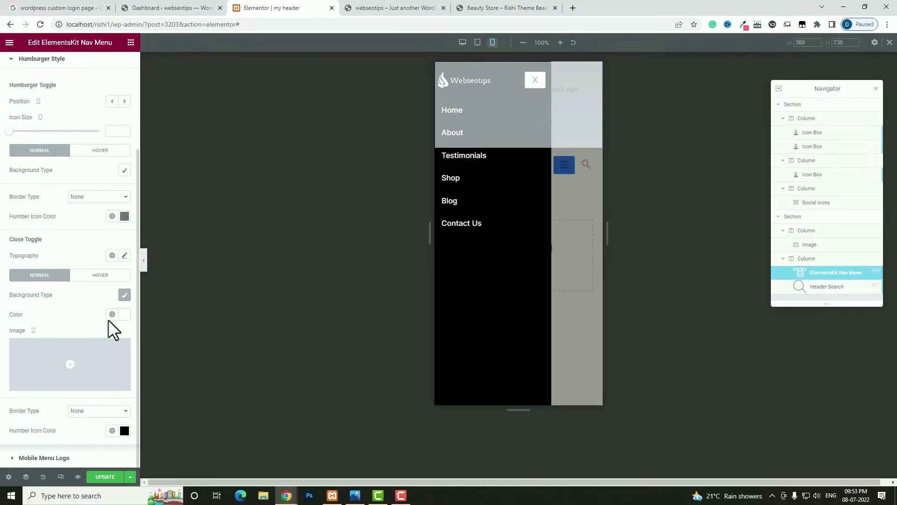
pyautogui.click(124, 314)
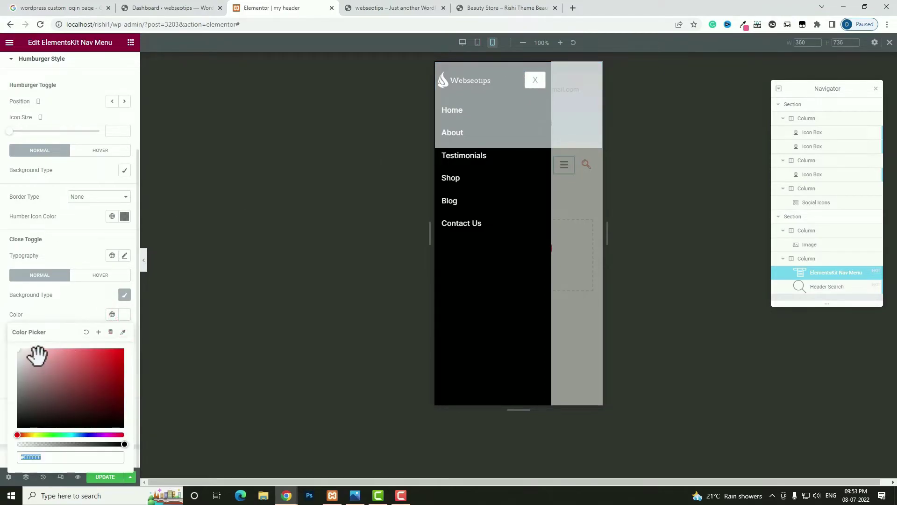
pyautogui.click(109, 275)
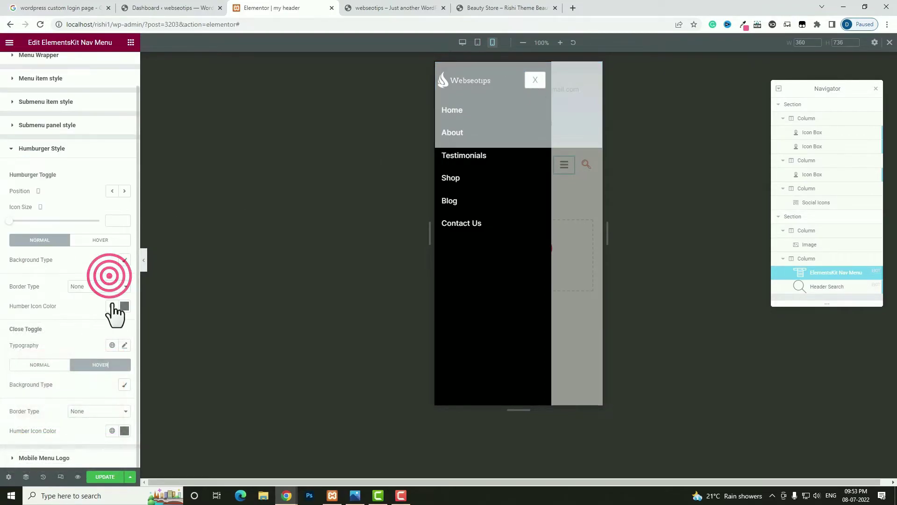
pyautogui.click(124, 260)
pyautogui.click(124, 279)
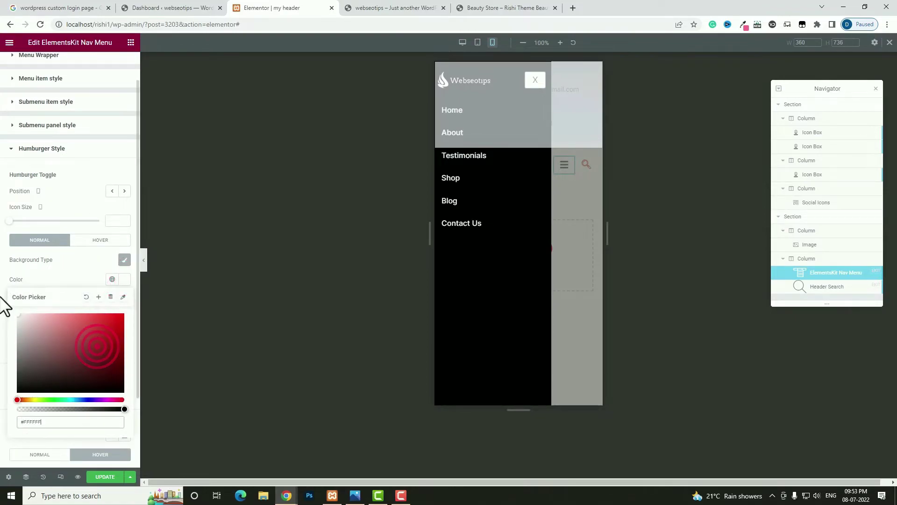
pyautogui.click(329, 257)
# - Save the header template with Update and go to the live site tab
pyautogui.scroll(-2, 70, 280)
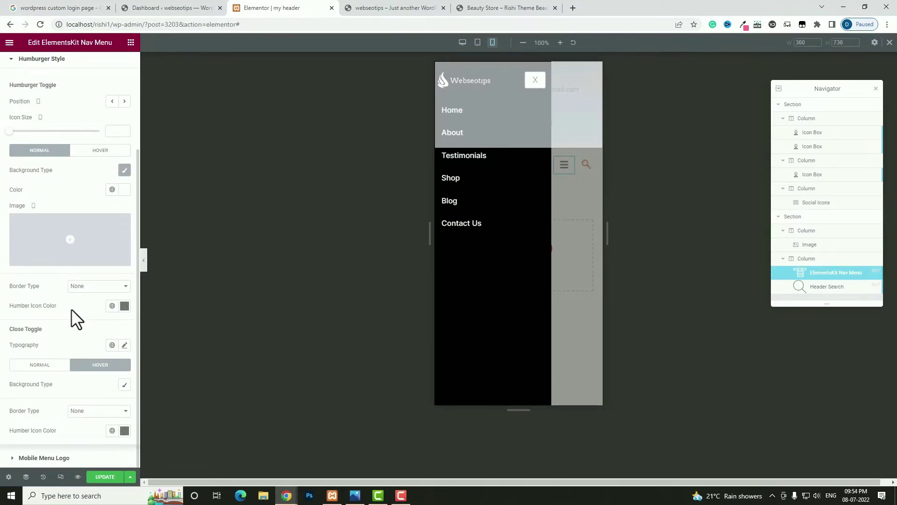
pyautogui.click(108, 478)
pyautogui.click(391, 8)
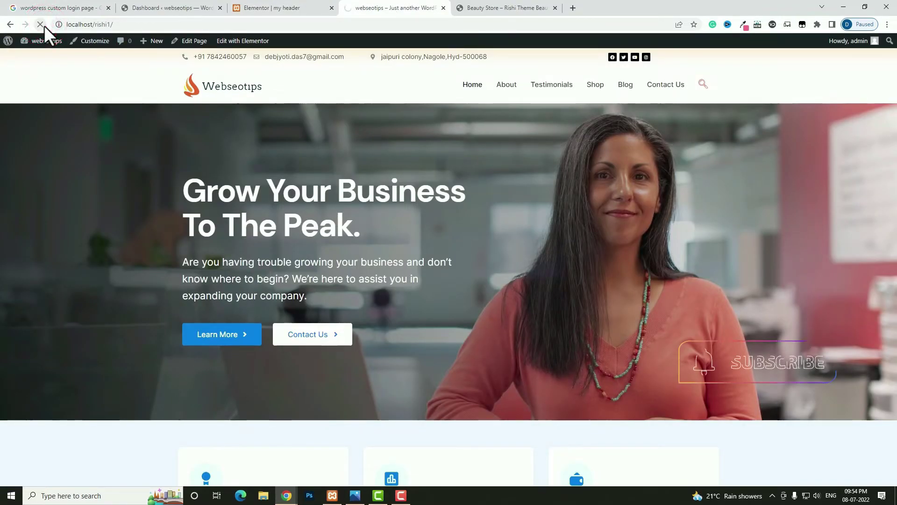
# - Test the mobile menu in DevTools device mode, emulating an iPhone 12 Pro
pyautogui.rightClick(529, 214)
pyautogui.click(556, 390)
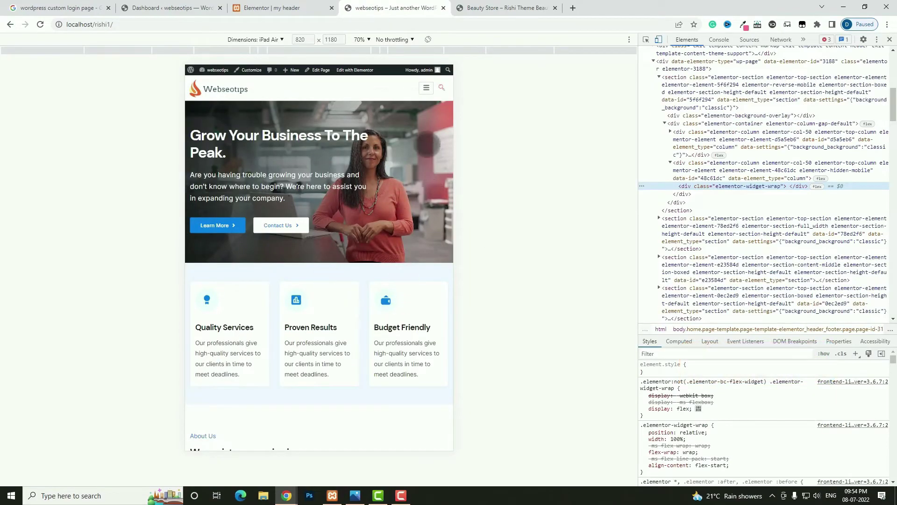
pyautogui.click(426, 87)
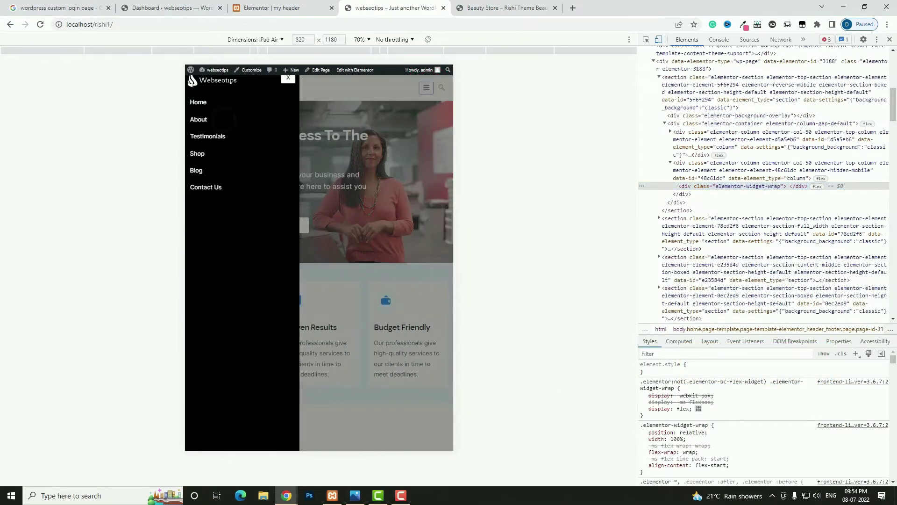
pyautogui.click(427, 88)
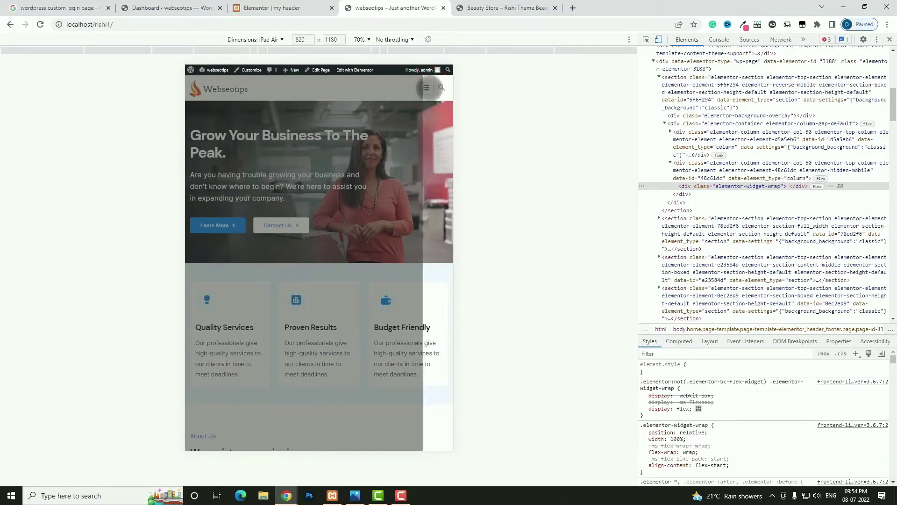
pyautogui.click(268, 39)
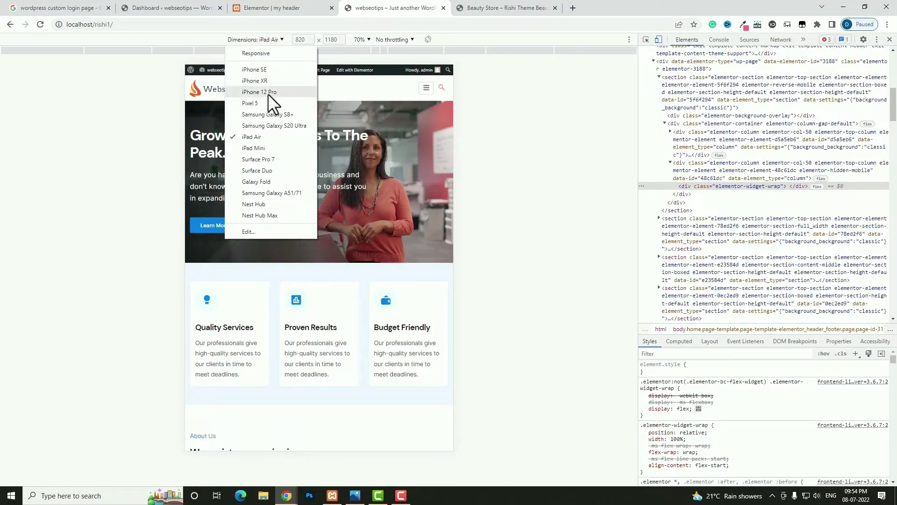
pyautogui.click(268, 94)
pyautogui.click(371, 102)
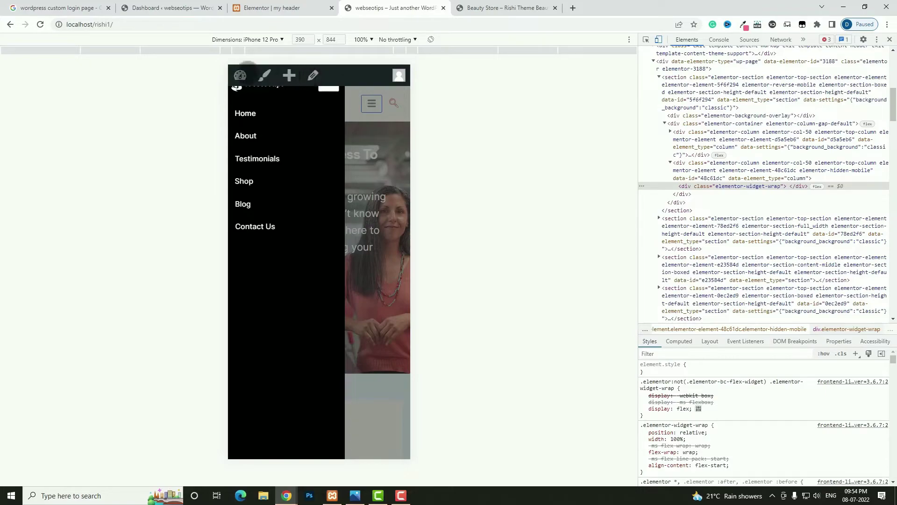
# - Copy the site address and load it in a new Incognito window
pyautogui.click(150, 23)
pyautogui.hotkey('ctrl', 'c')
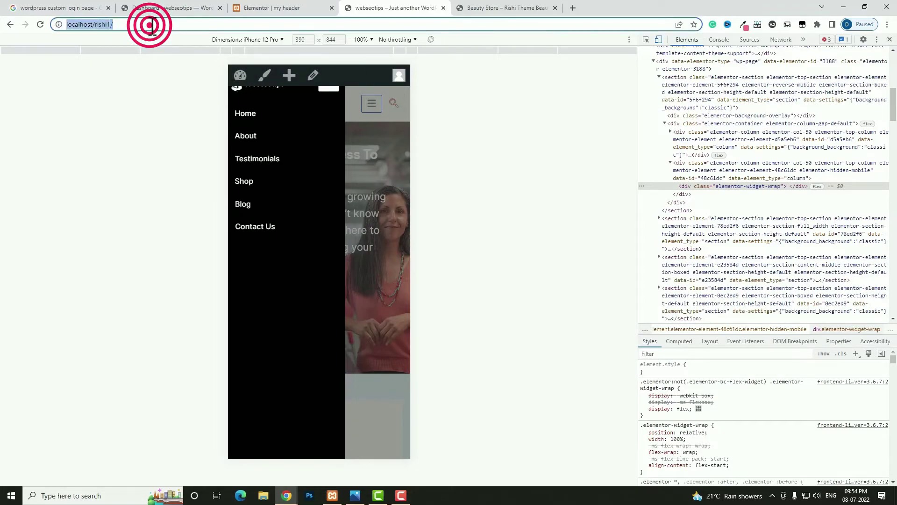
pyautogui.click(886, 24)
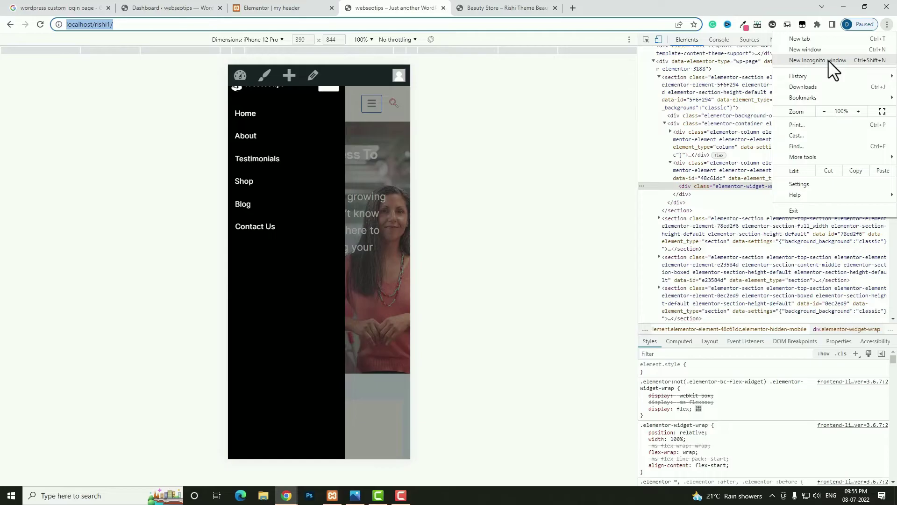
pyautogui.click(829, 60)
pyautogui.hotkey('ctrl', 'v')
pyautogui.press('Return')
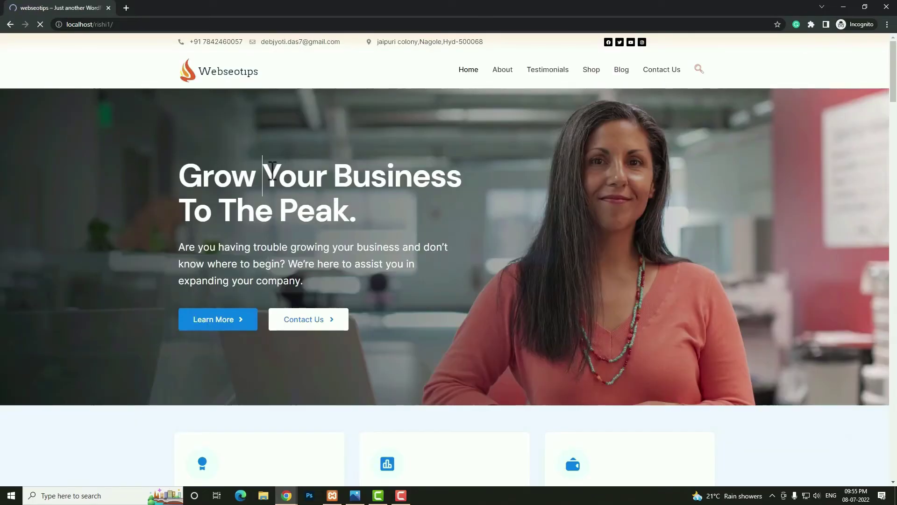
# - Check the off-canvas menu at iPad Air size, then return the editor to desktop view
pyautogui.rightClick(270, 170)
pyautogui.click(308, 307)
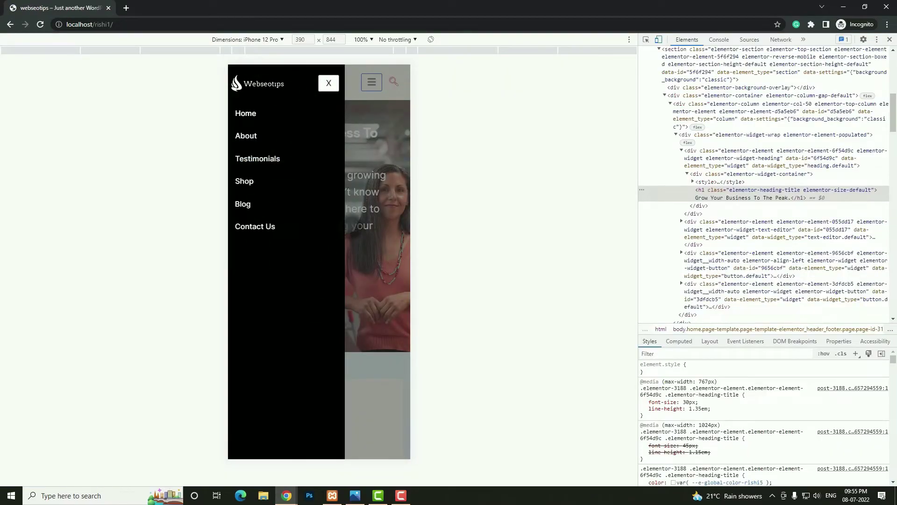
pyautogui.click(266, 39)
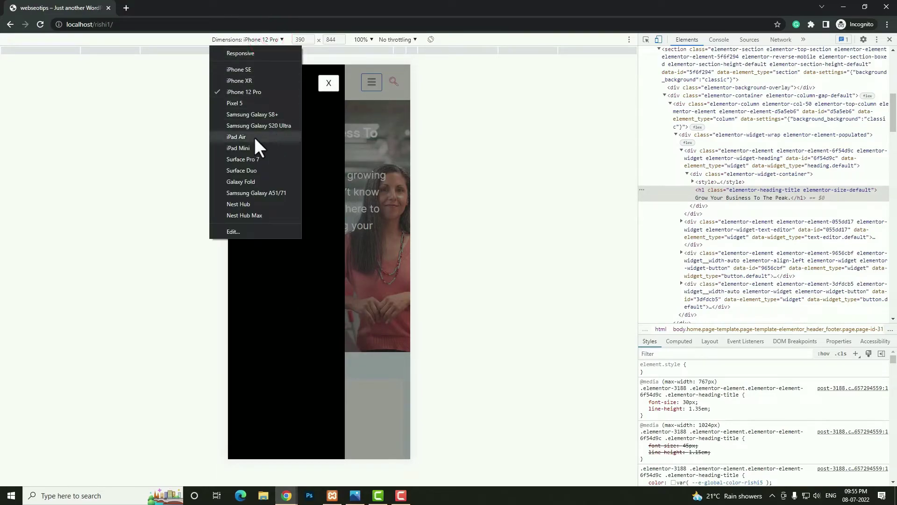
pyautogui.click(254, 137)
pyautogui.click(429, 81)
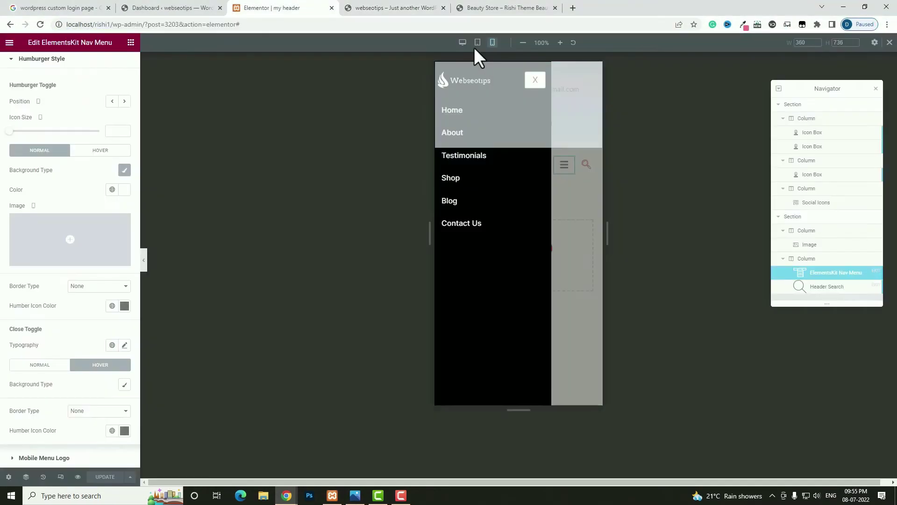
pyautogui.click(462, 43)
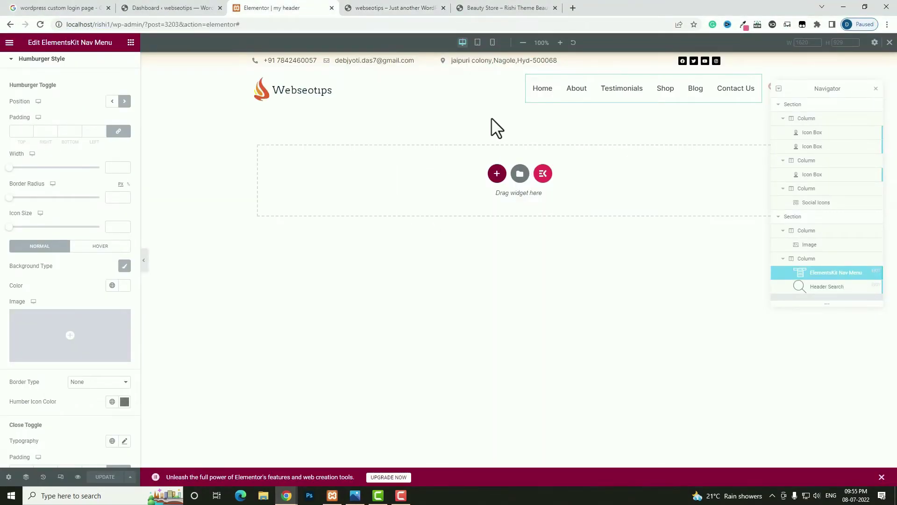
# - Scroll the live site to review the header, then return to the header editor
pyautogui.hotkey('ctrl', 'Tab')
pyautogui.scroll(-4, 414, 187)
pyautogui.scroll(4, 414, 188)
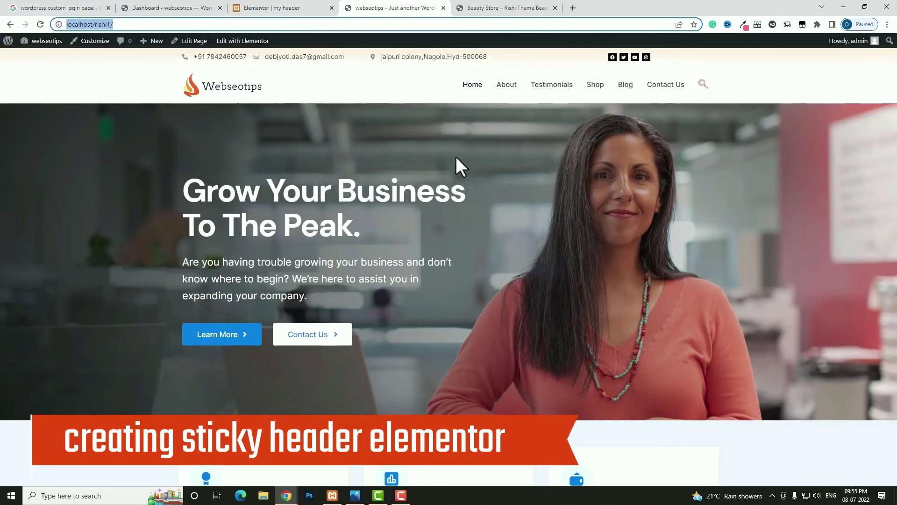
pyautogui.hotkey('ctrl', 'shift', 'Tab')
# - Enable Sticky Header Effects on the header section for Desktop only with 160 px scroll distance
pyautogui.click(519, 66)
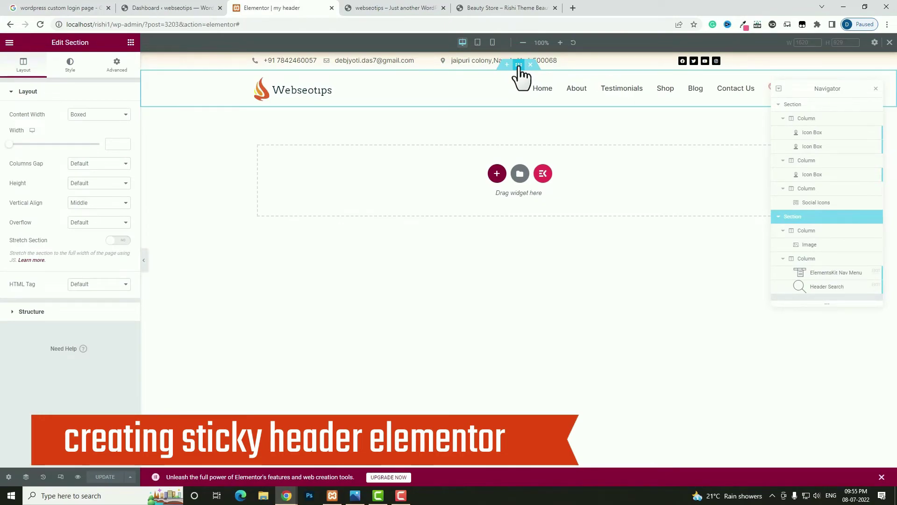
pyautogui.click(125, 67)
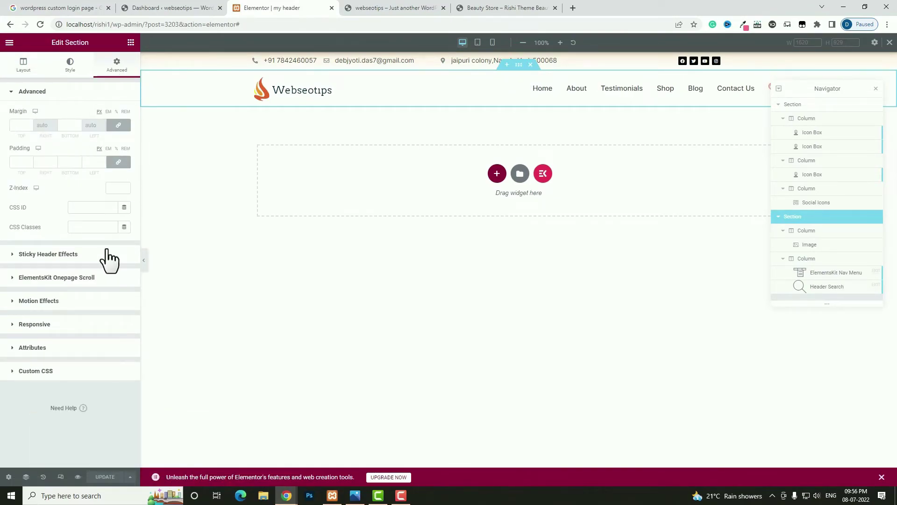
pyautogui.click(80, 254)
pyautogui.click(120, 140)
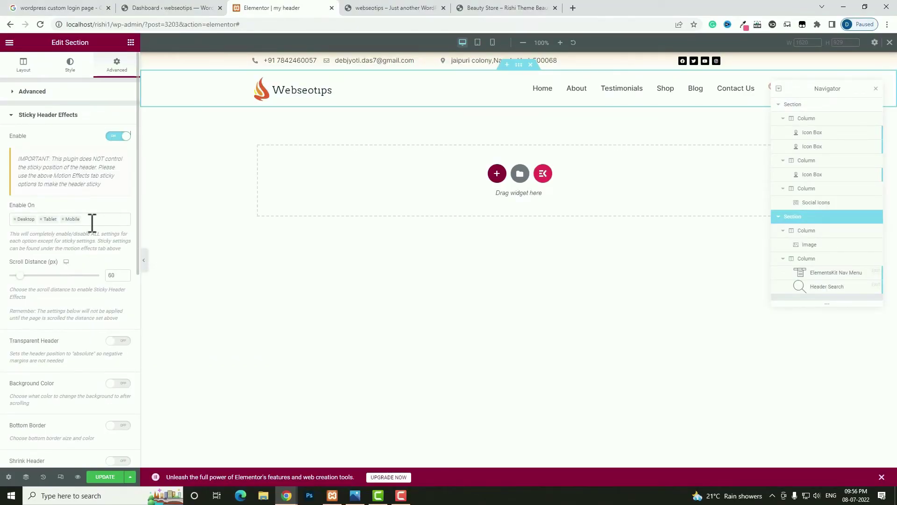
pyautogui.click(41, 219)
pyautogui.click(40, 219)
pyautogui.click(77, 227)
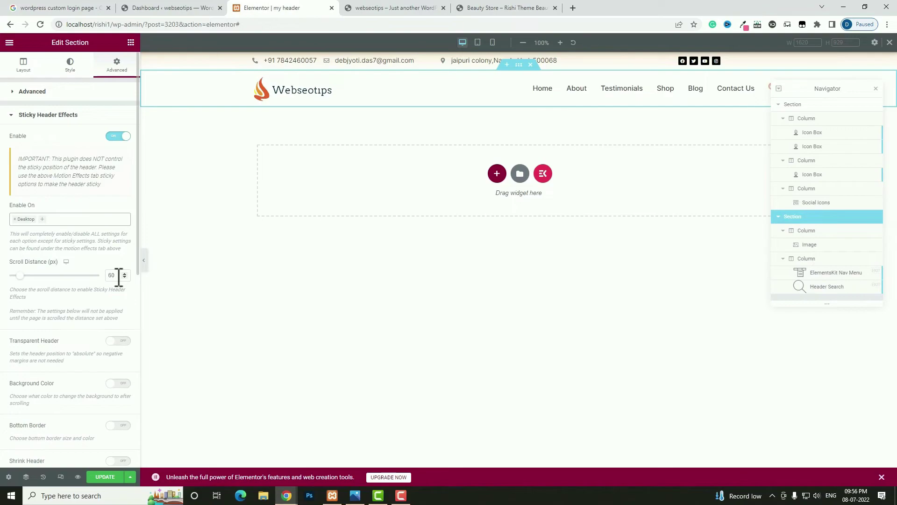
pyautogui.click(105, 275)
pyautogui.write('1')
# - Save the header template and reload the live site tab
pyautogui.click(104, 477)
pyautogui.click(388, 8)
pyautogui.click(40, 25)
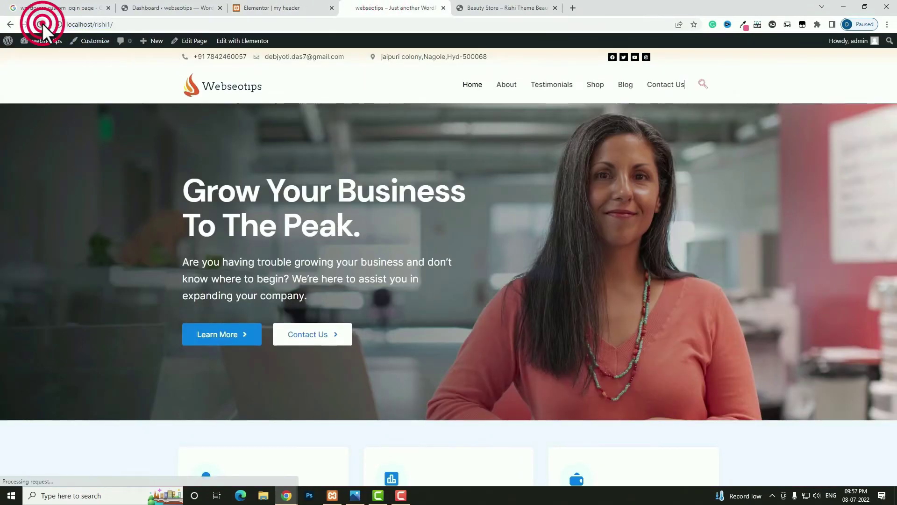
# - Scroll the live homepage down and back up to test the sticky header, then return to the editor
pyautogui.scroll(-4, 471, 217)
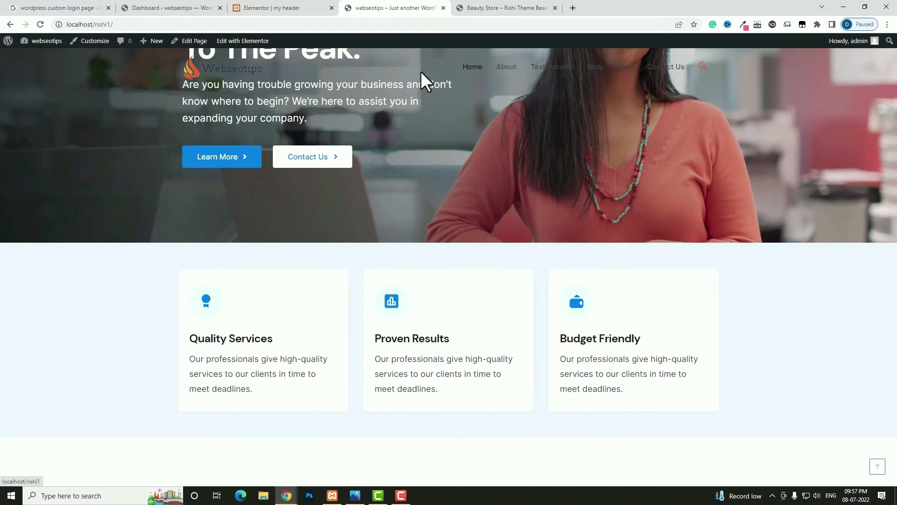
pyautogui.scroll(4, 501, 83)
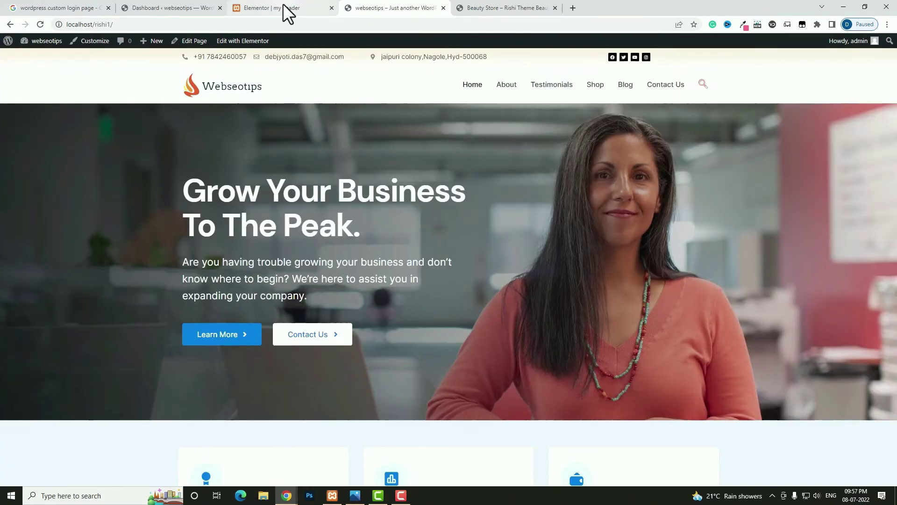
pyautogui.click(283, 7)
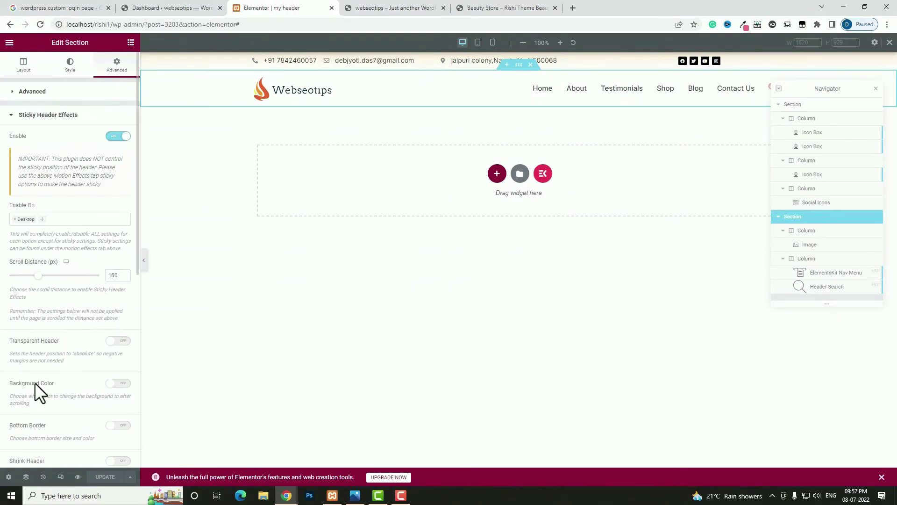
# - Give the sticky header a semi-transparent white (#FFFFFFB8) scroll background, save, and view the live site
pyautogui.click(117, 383)
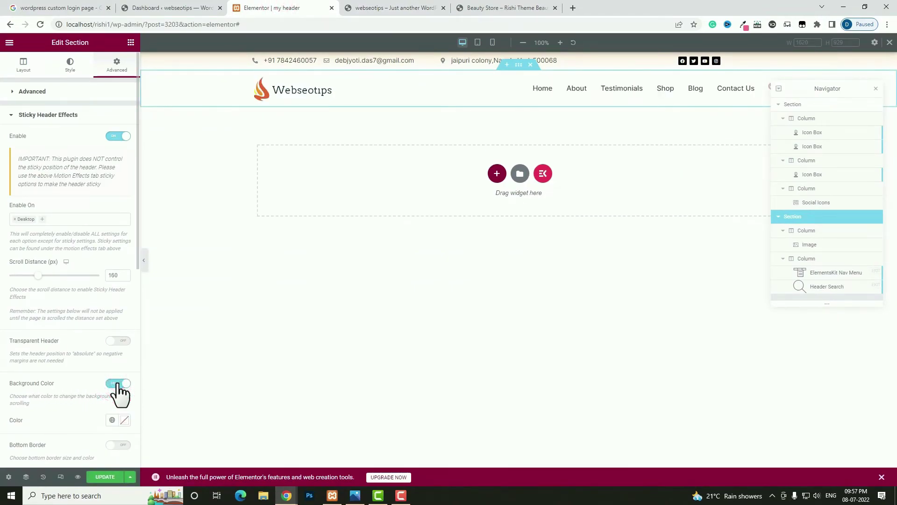
pyautogui.scroll(-2, 122, 374)
pyautogui.click(124, 326)
pyautogui.click(65, 398)
pyautogui.moveTo(66, 398); pyautogui.dragTo(1, 360)
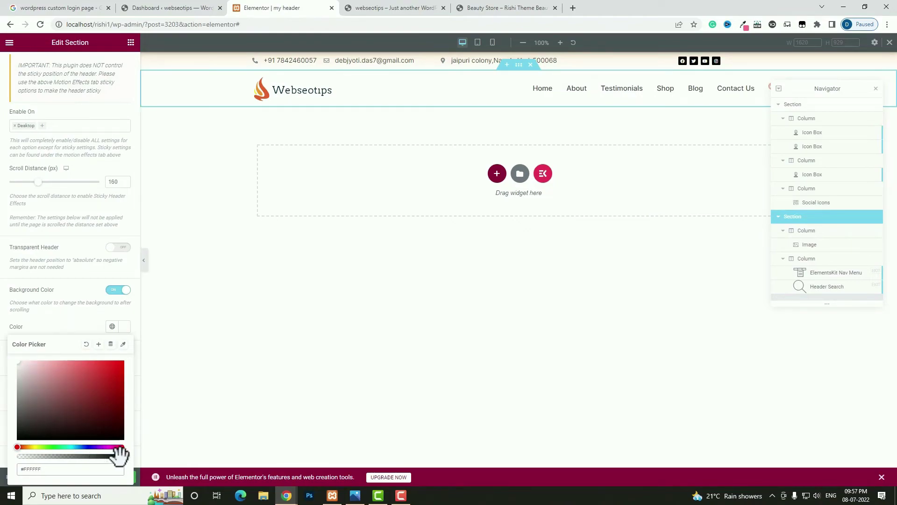
pyautogui.moveTo(119, 452); pyautogui.dragTo(92, 454)
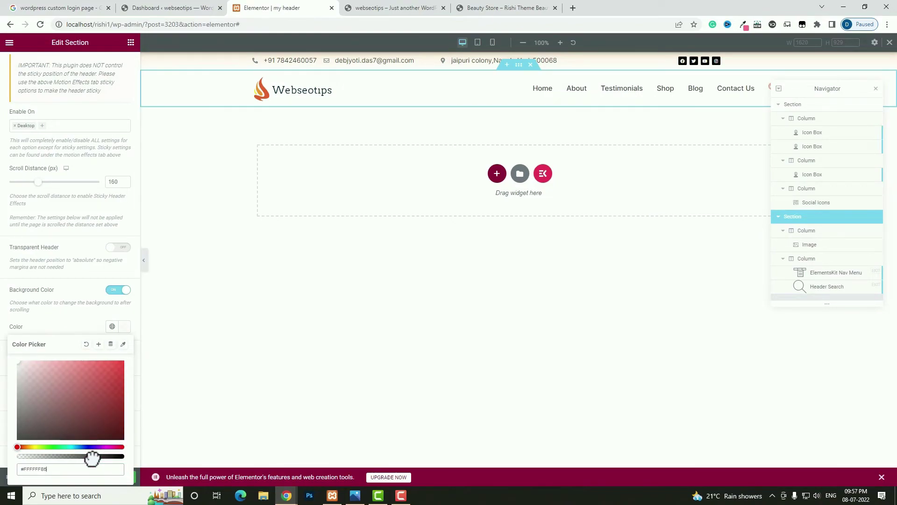
pyautogui.click(125, 326)
pyautogui.click(108, 476)
pyautogui.click(365, 8)
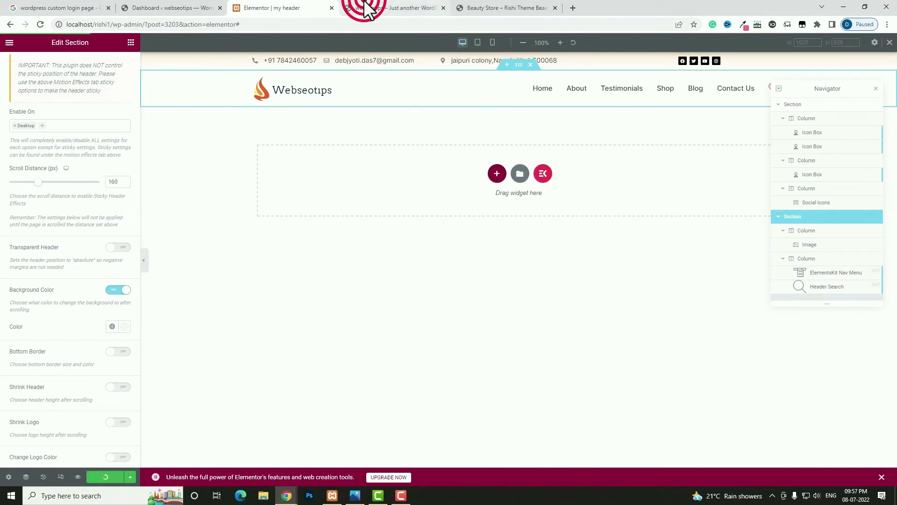
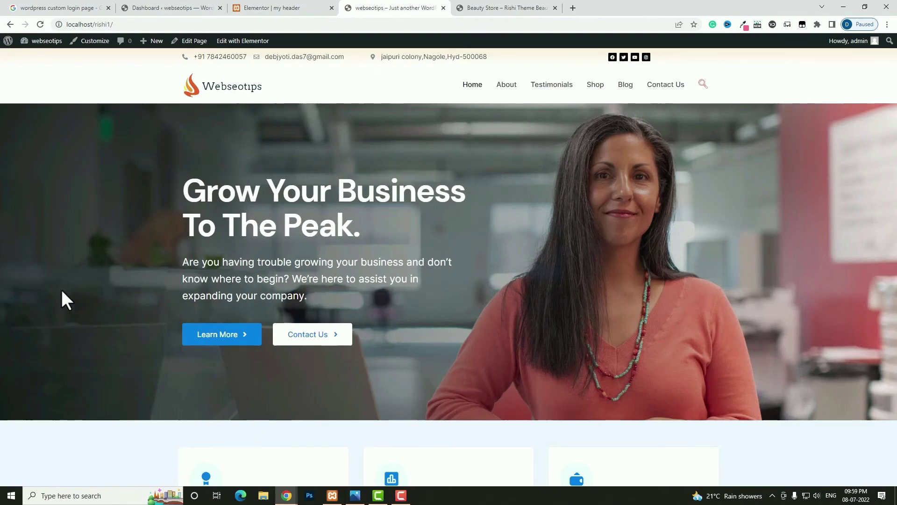
# - Scroll the Webseotips homepage and open Chrome's Inspect device preview on it
pyautogui.scroll(-3, 189, 147)
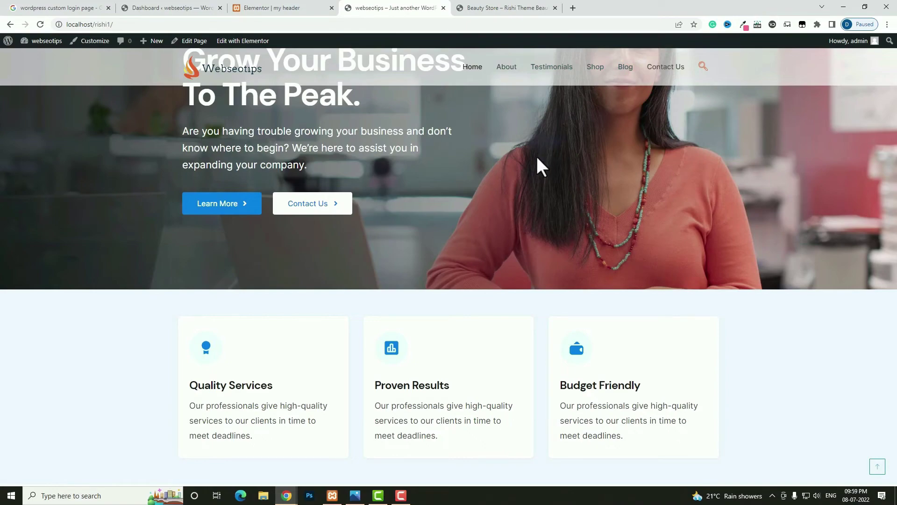
pyautogui.scroll(-5, 537, 168)
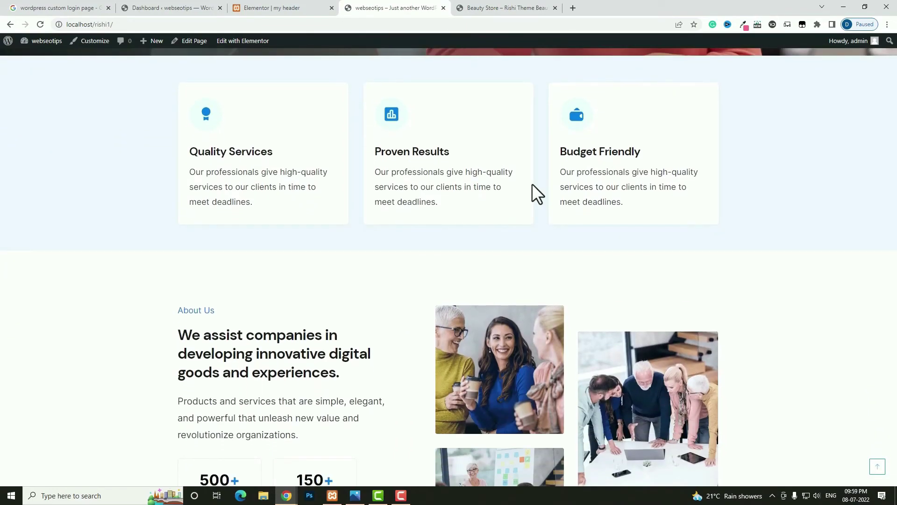
pyautogui.scroll(-5, 537, 193)
pyautogui.scroll(3, 418, 256)
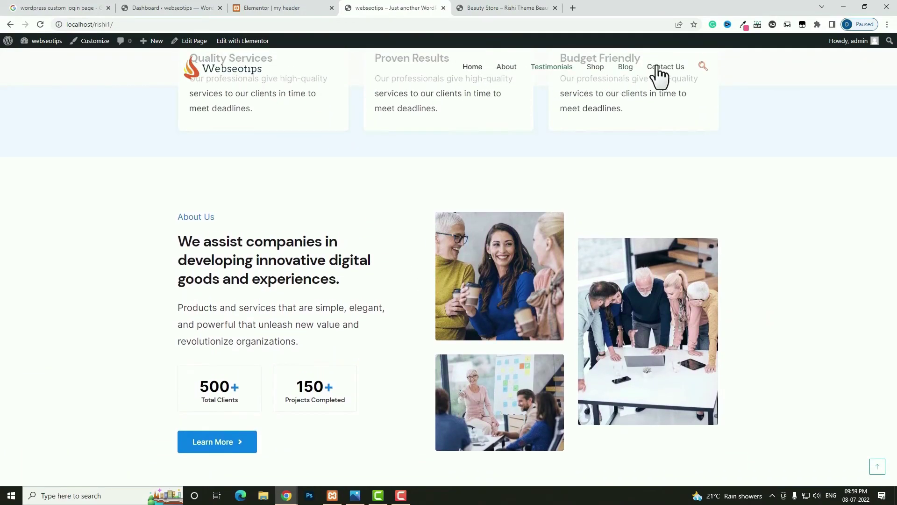
pyautogui.scroll(10, 268, 212)
pyautogui.rightClick(441, 213)
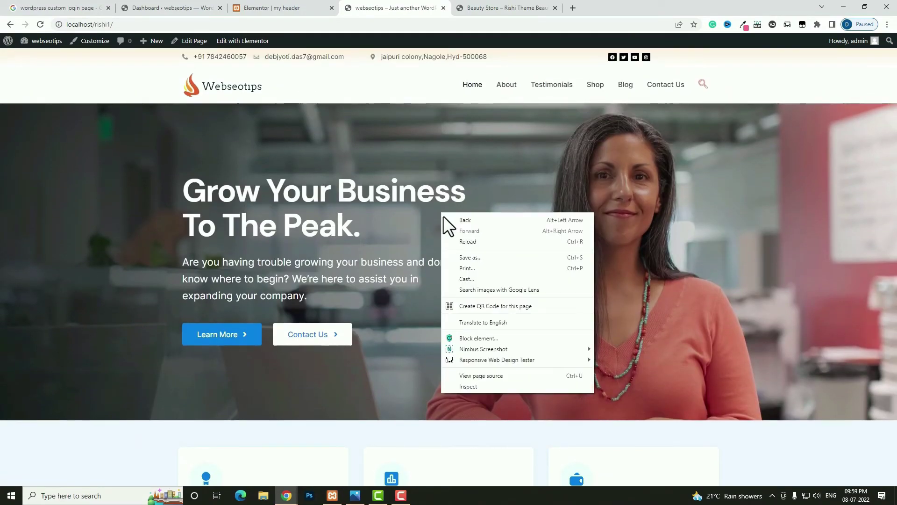
pyautogui.click(478, 385)
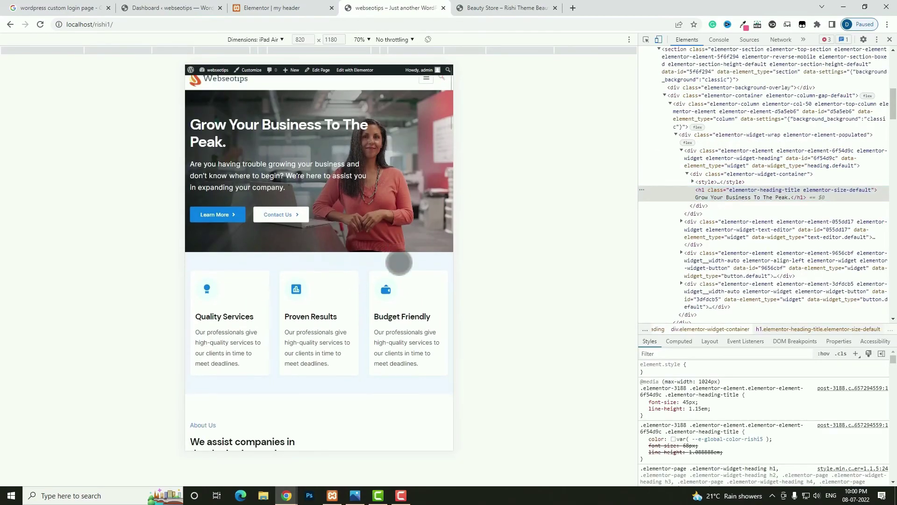
pyautogui.scroll(-5, 399, 263)
pyautogui.scroll(5, 399, 263)
pyautogui.click(289, 8)
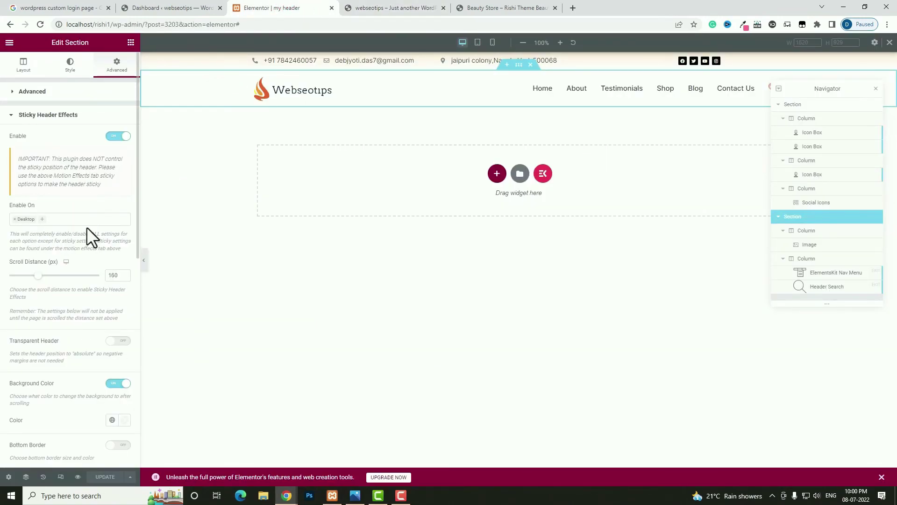
# - Preview the homepage as an iPhone 12 Pro, then return to the header editor
pyautogui.click(384, 8)
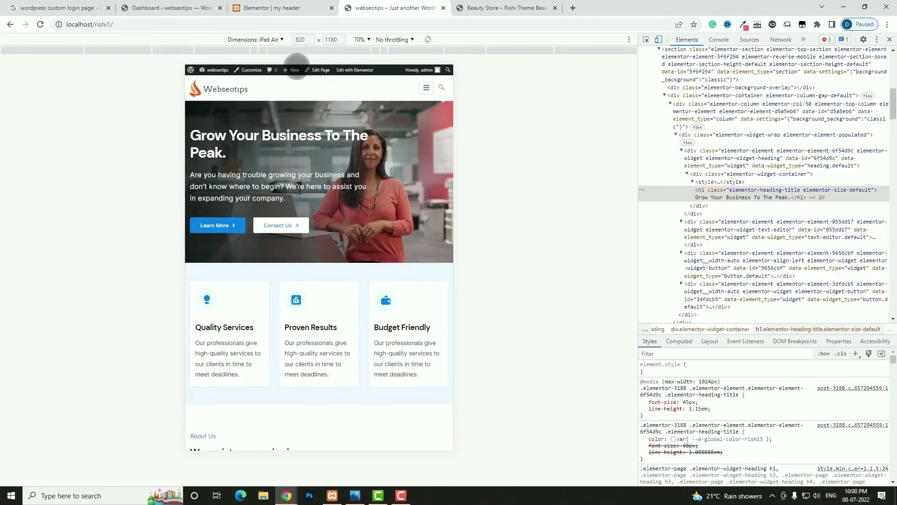
pyautogui.click(271, 25)
pyautogui.click(271, 39)
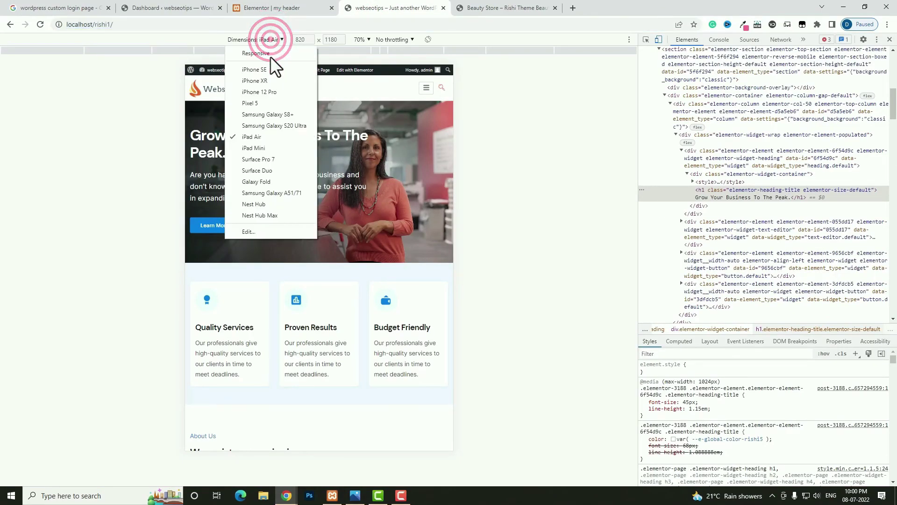
pyautogui.click(271, 88)
pyautogui.scroll(-8, 321, 176)
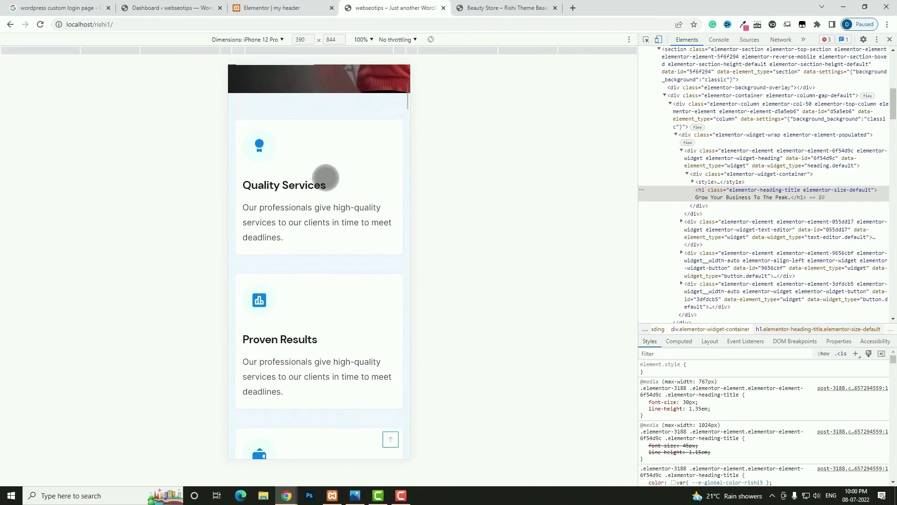
pyautogui.scroll(8, 321, 176)
pyautogui.click(282, 9)
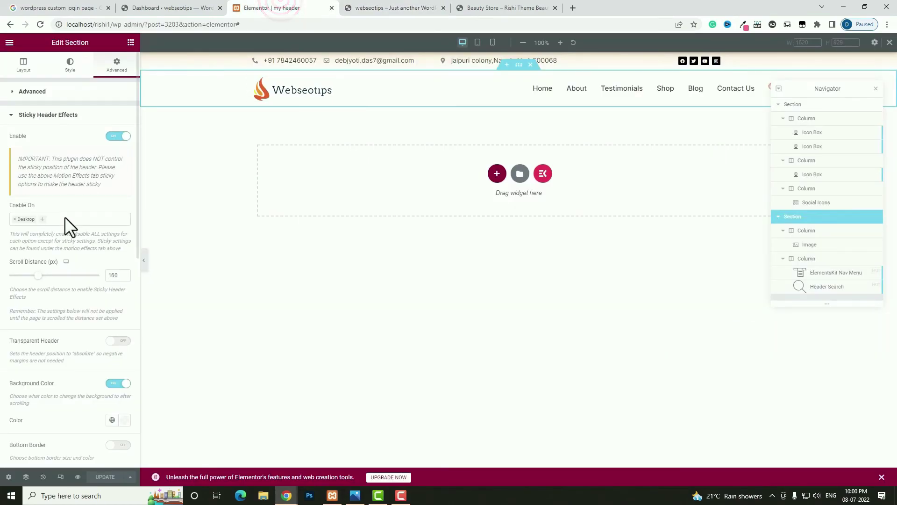
# - Add Tablet and Mobile to the sticky header's Enable On devices and save the header
pyautogui.click(66, 221)
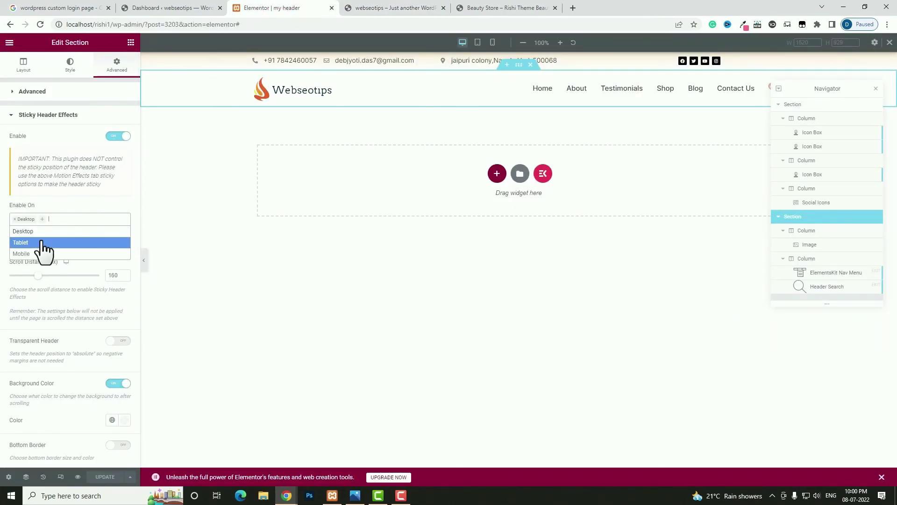
pyautogui.click(41, 242)
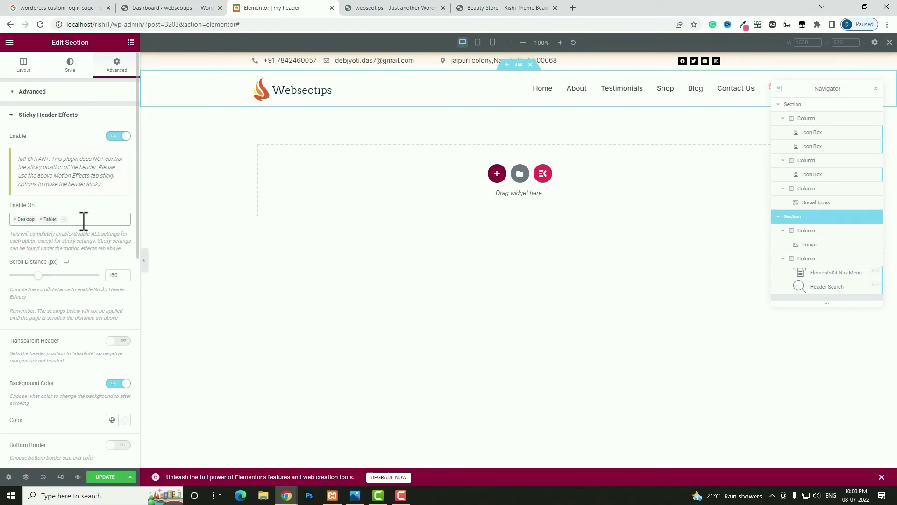
pyautogui.click(84, 219)
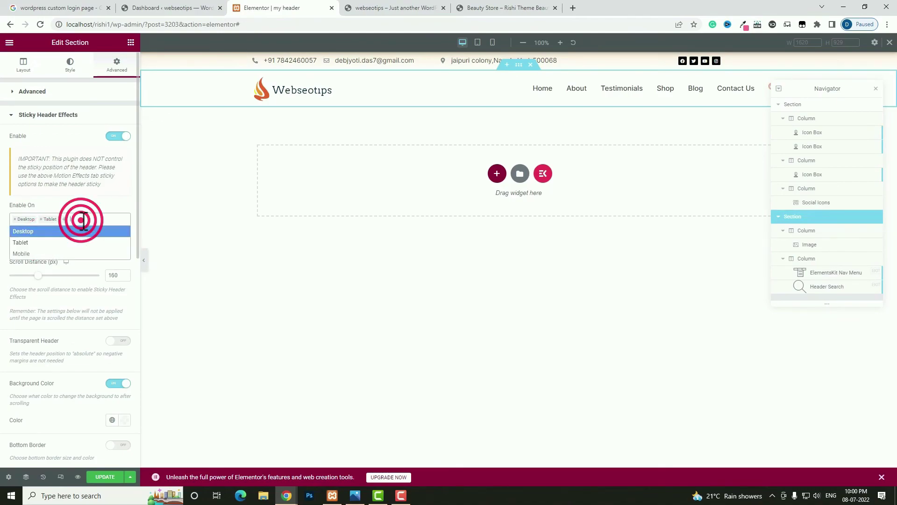
pyautogui.click(51, 255)
pyautogui.click(105, 476)
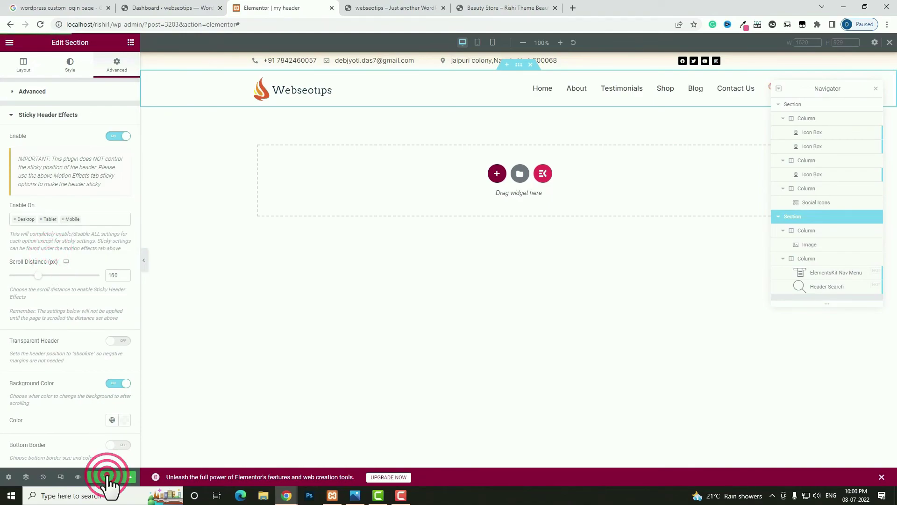
pyautogui.click(383, 8)
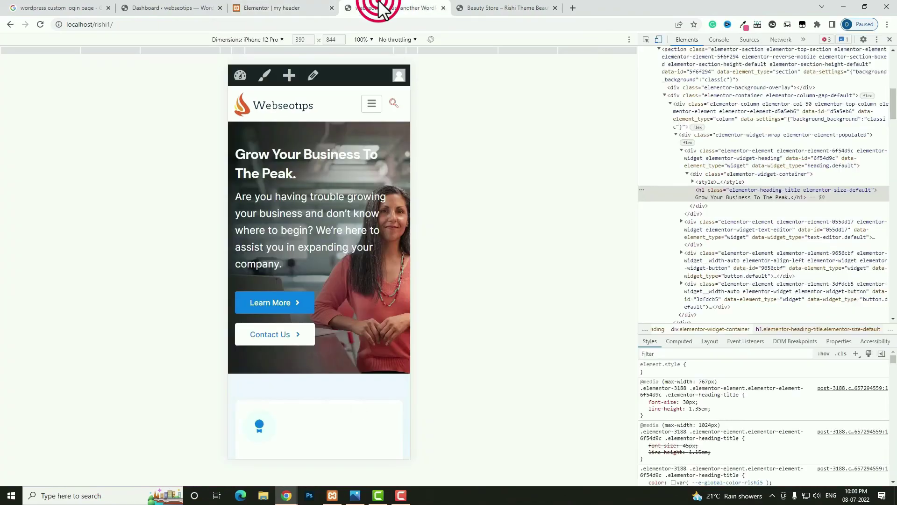
# - Reload the iPhone 12 Pro preview and scroll down and up to check the pinned header
pyautogui.click(40, 24)
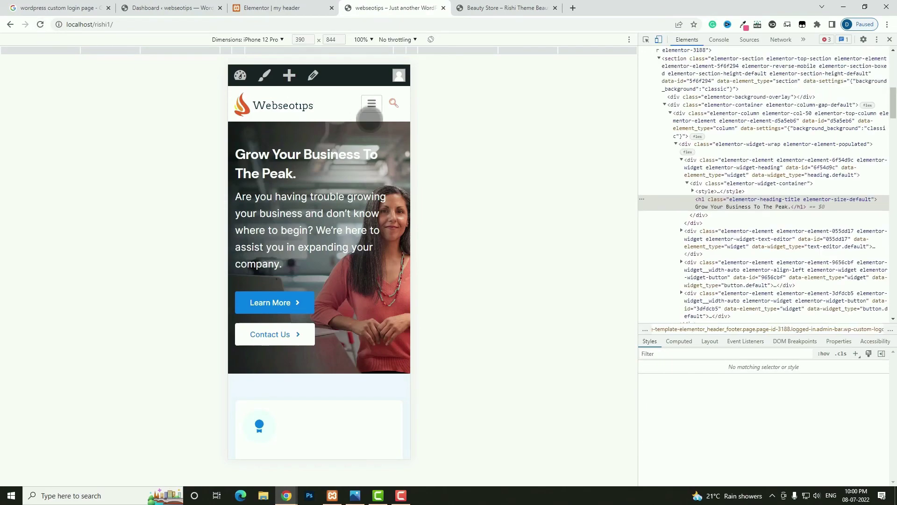
pyautogui.scroll(-8, 340, 182)
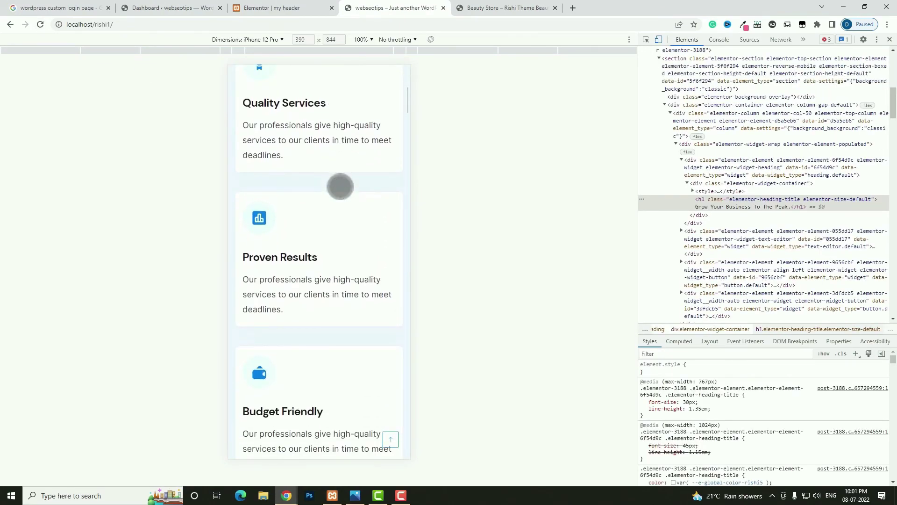
pyautogui.scroll(7, 340, 187)
pyautogui.scroll(-3, 345, 183)
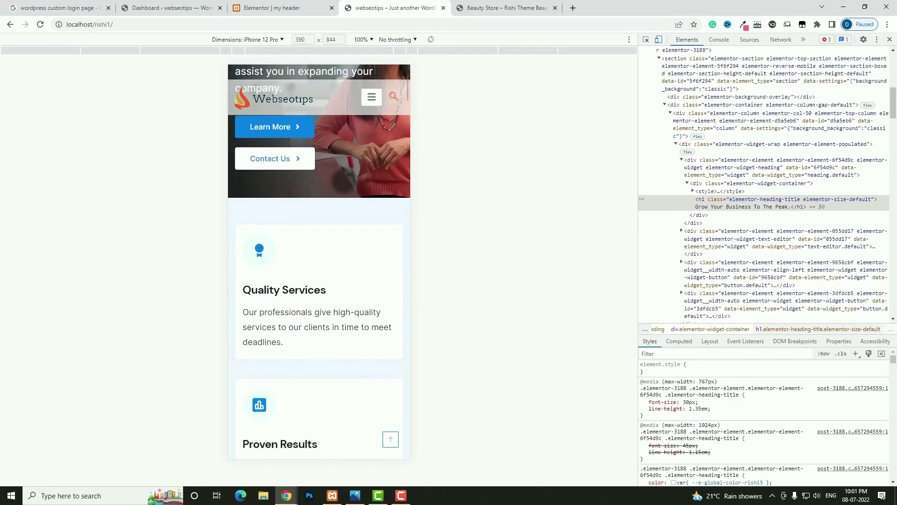
pyautogui.scroll(5, 344, 183)
pyautogui.click(297, 8)
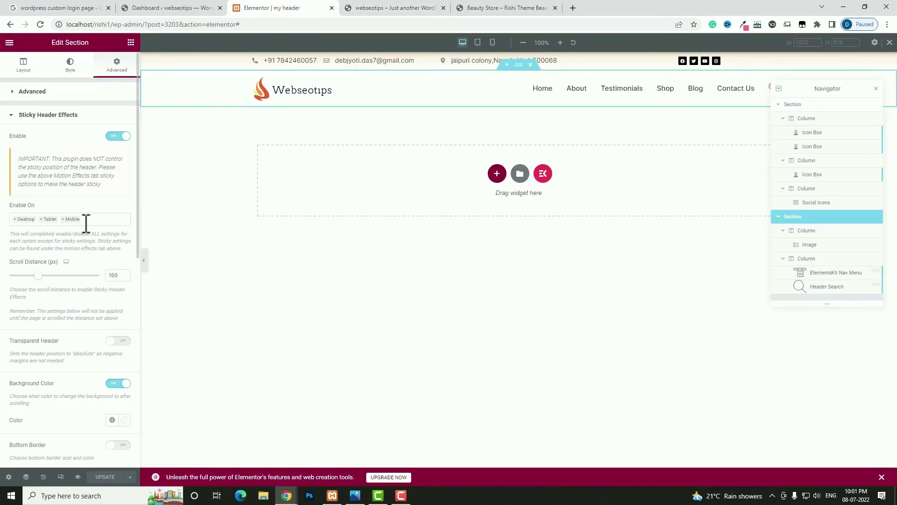
# - Drop Mobile from Enable On, save, and scroll the live homepage to confirm the sticky header
pyautogui.click(63, 220)
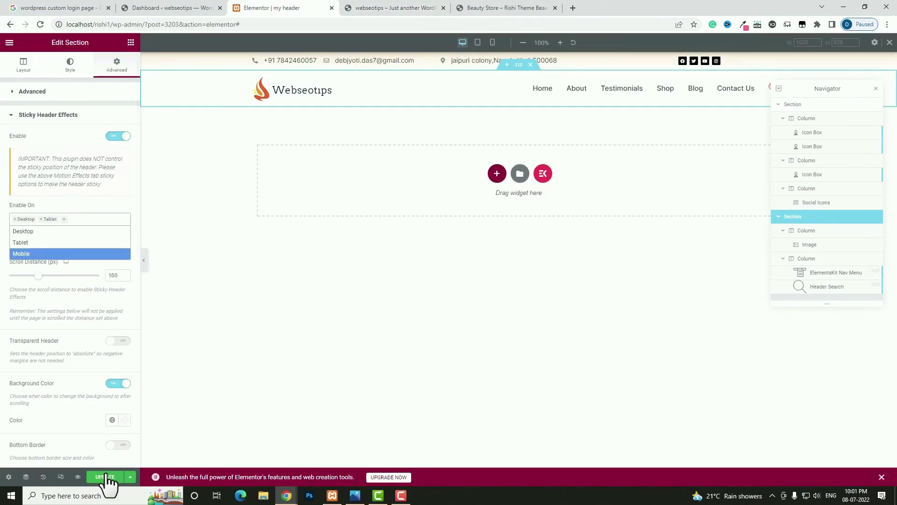
pyautogui.click(105, 476)
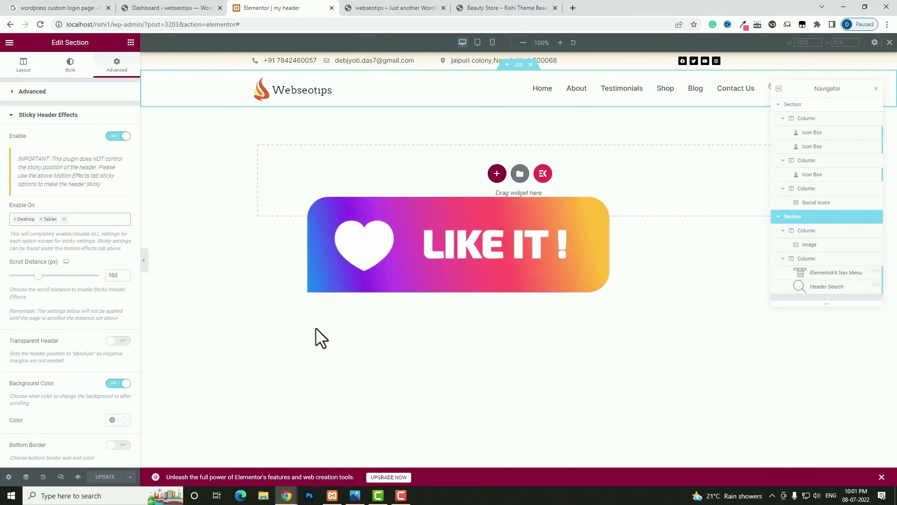
pyautogui.hotkey('ctrl', 'Tab')
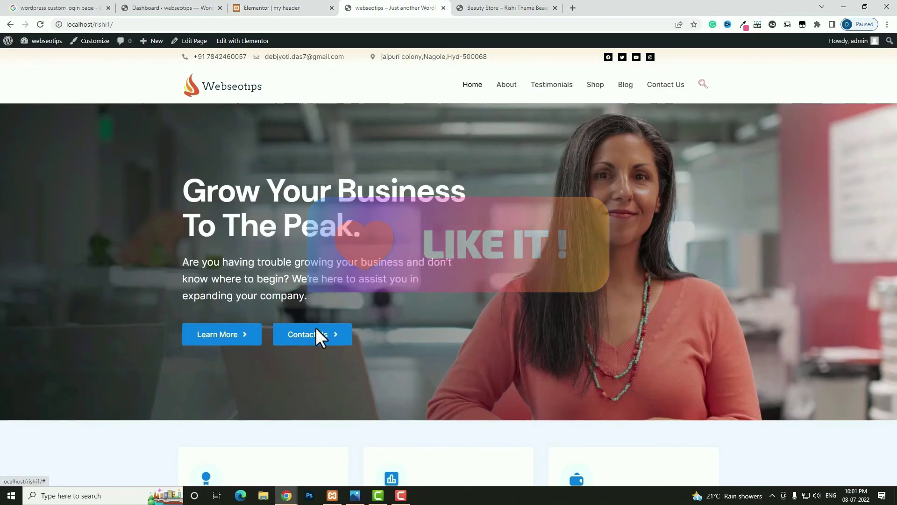
pyautogui.scroll(-5, 315, 334)
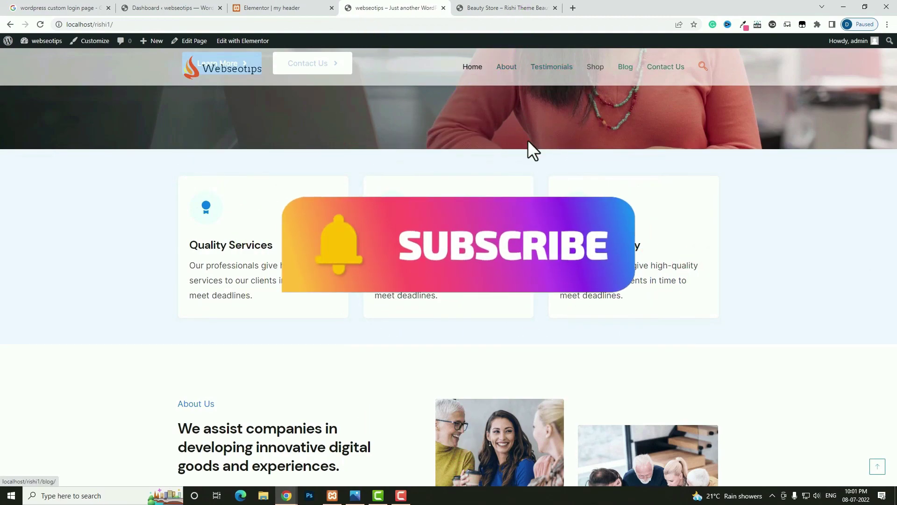
pyautogui.scroll(5, 529, 140)
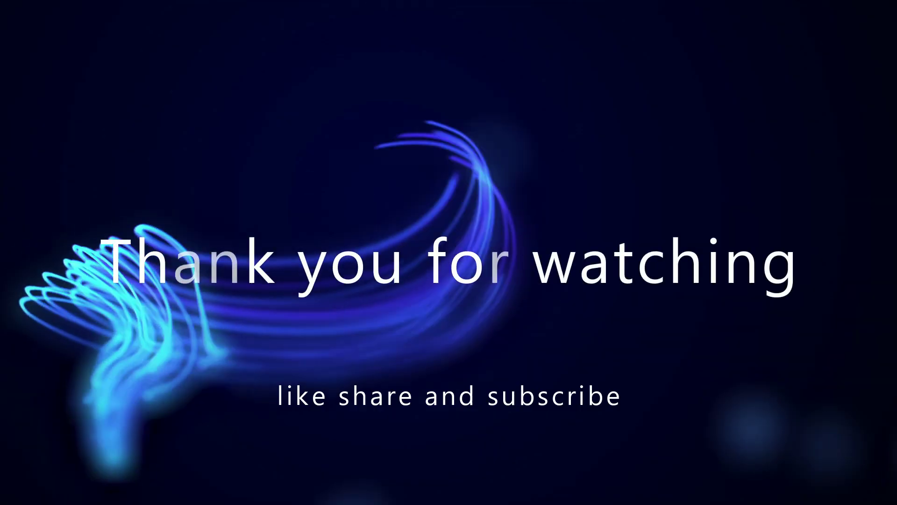